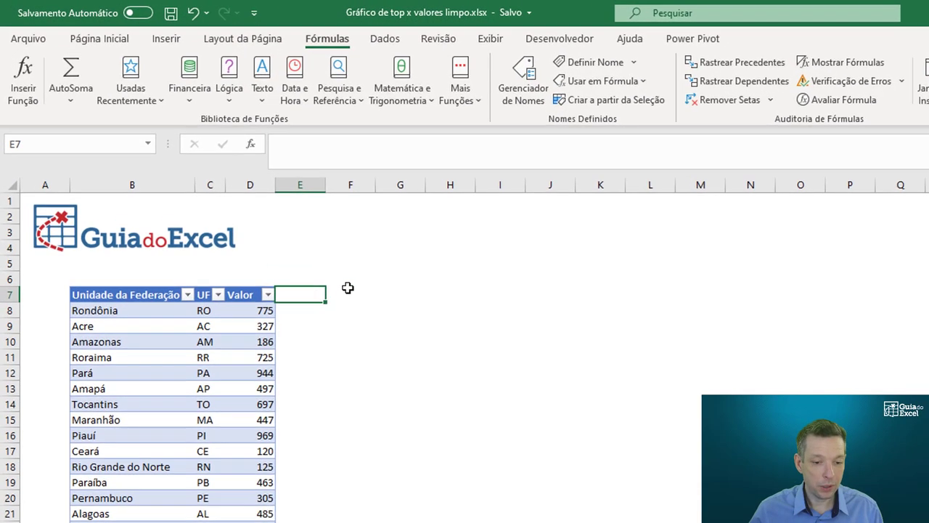
Step: Copy the blue header cell B7 and paste it into F7:H7
{"action": "left_click", "coordinate": [348, 288]}
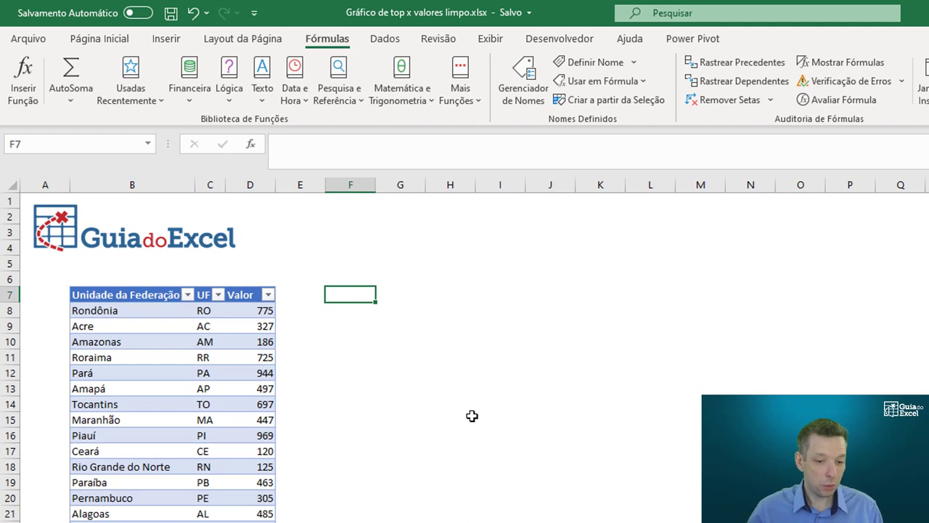
{"action": "key", "text": "Left"}
{"action": "key", "text": "Left"}
{"action": "key", "text": "Left"}
{"action": "key", "text": "Left"}
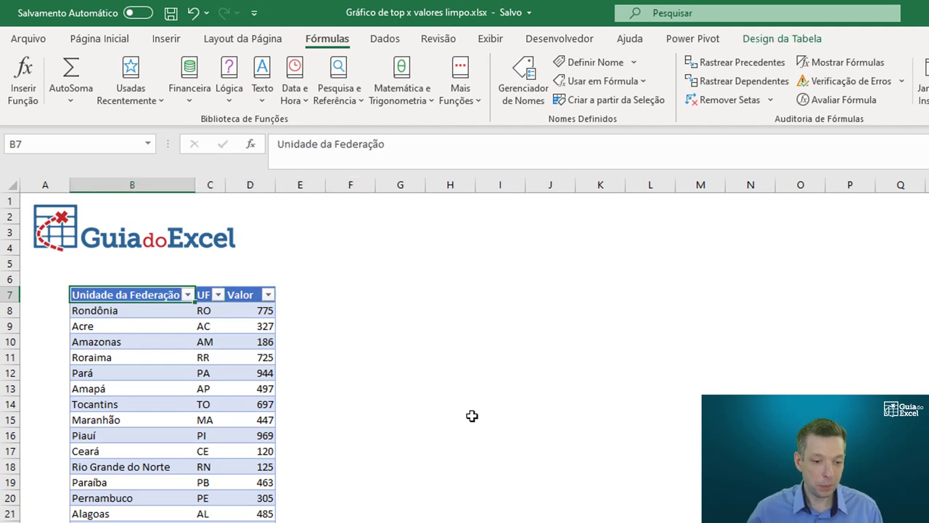
{"action": "key", "text": "ctrl+c"}
{"action": "key", "text": "Right"}
{"action": "key", "text": "Right"}
Step: Clear the pasted text from F7:H7, keeping the styling, and review its borders in Format Cells
{"action": "key", "text": "Right"}
{"action": "key", "text": "Right"}
{"action": "key", "text": "shift+Right"}
{"action": "key", "text": "shift+Right"}
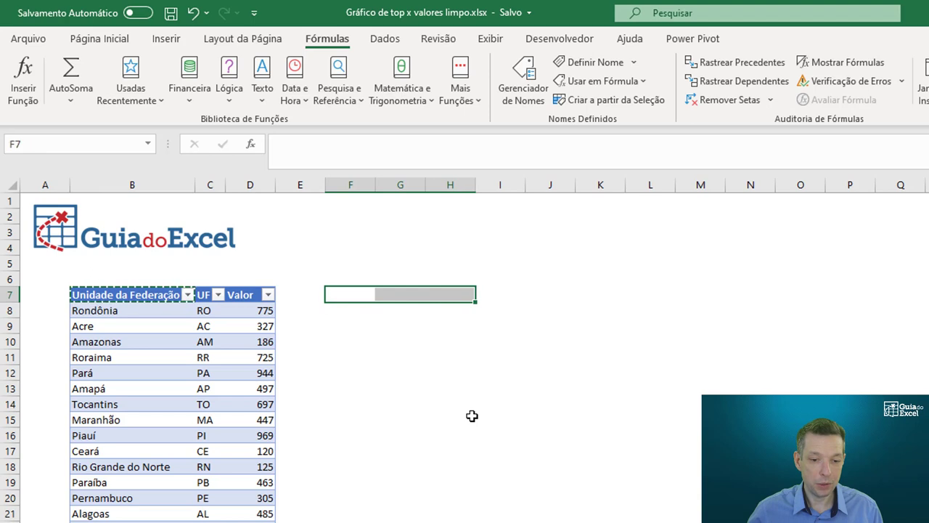
{"action": "key", "text": "ctrl+v"}
{"action": "key", "text": "Left"}
{"action": "key", "text": "Right"}
{"action": "key", "text": "shift+Right"}
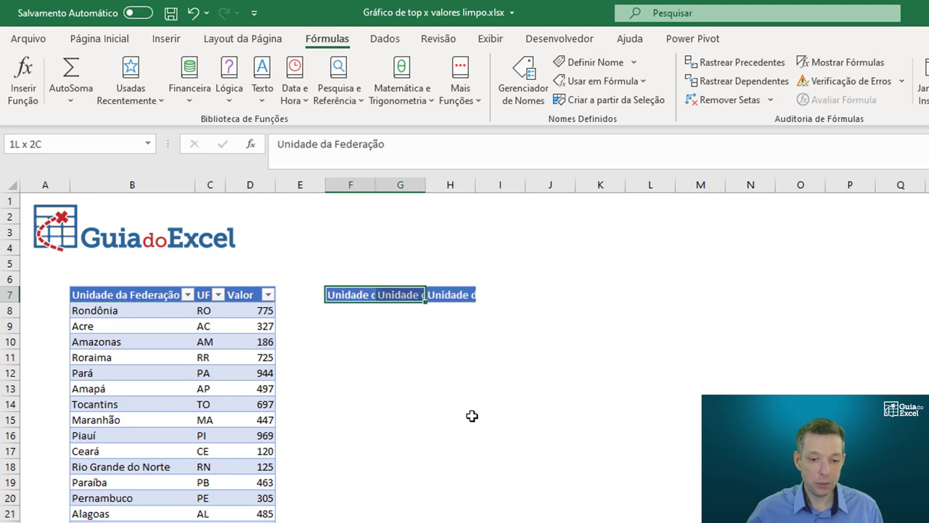
{"action": "key", "text": "shift+Right"}
{"action": "key", "text": "Delete"}
{"action": "key", "text": "ctrl+1"}
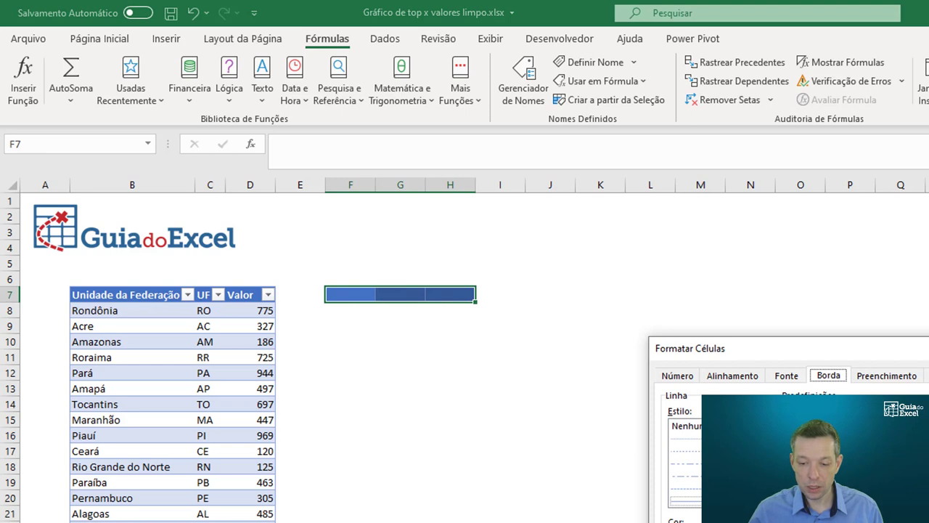
{"action": "key", "text": "Return"}
Step: Enter 5 in F8 and the title formula ="Primeiros "&F8&" valores" in F7
{"action": "left_click", "coordinate": [356, 308]}
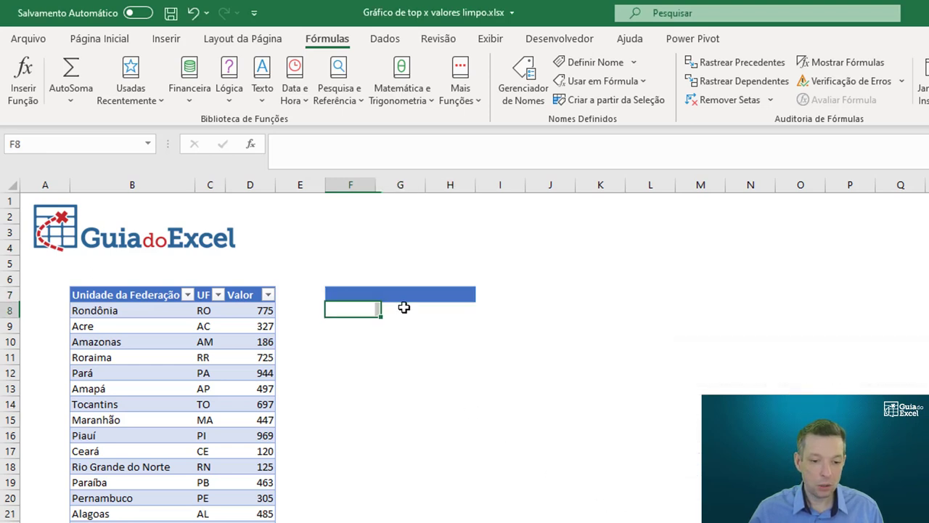
{"action": "type", "text": "5"}
{"action": "key", "text": "Up"}
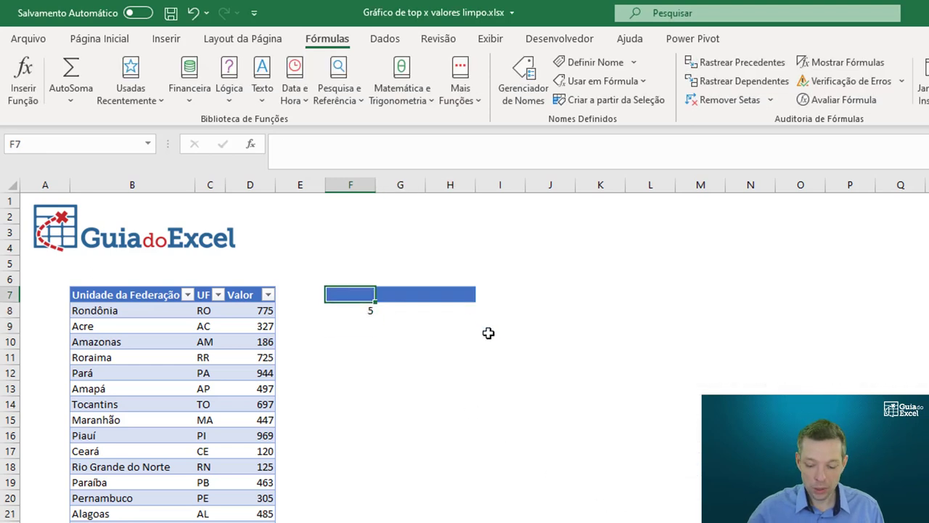
{"action": "type", "text": "=\"P"}
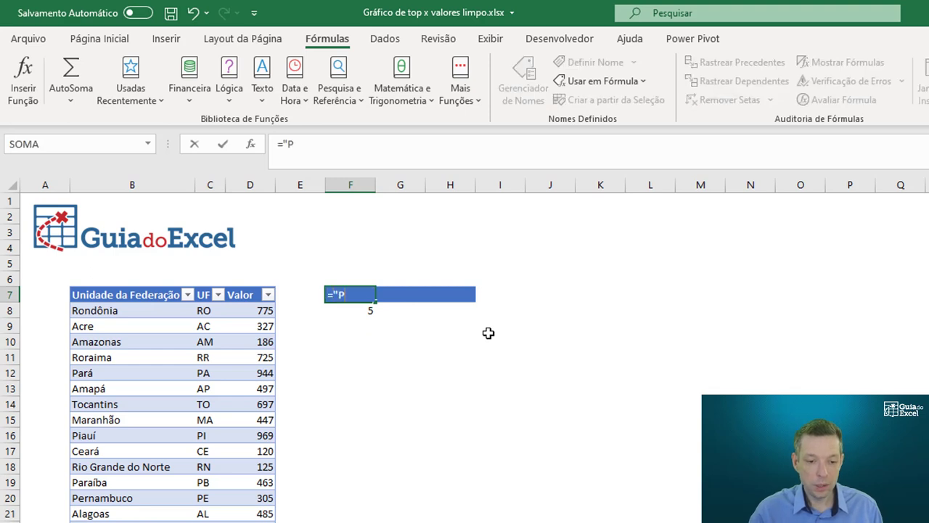
{"action": "type", "text": "rimeiros \"&"}
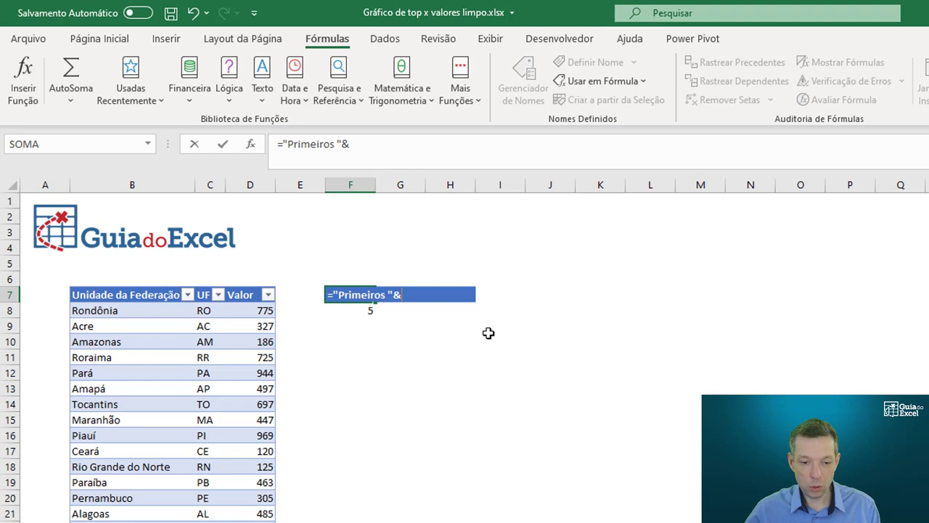
{"action": "key", "text": "Down"}
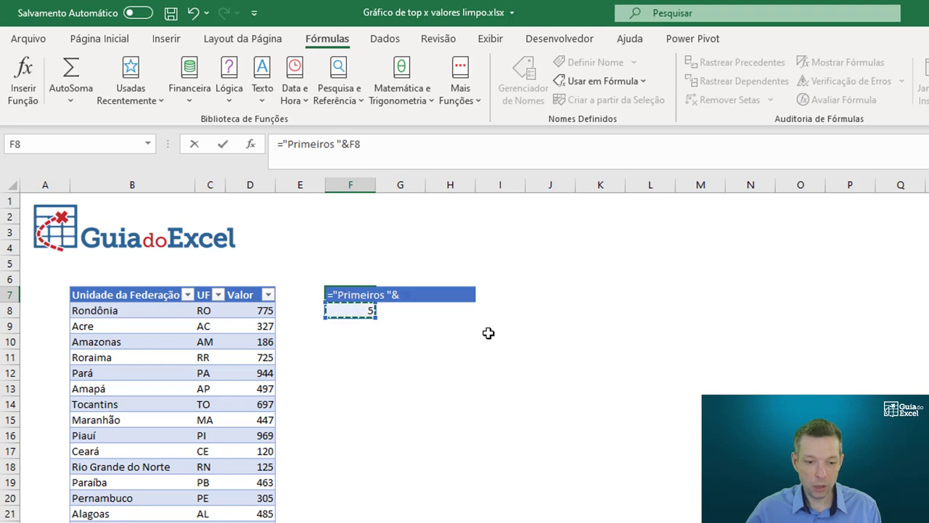
{"action": "type", "text": "&"}
{"action": "type", "text": "\"V"}
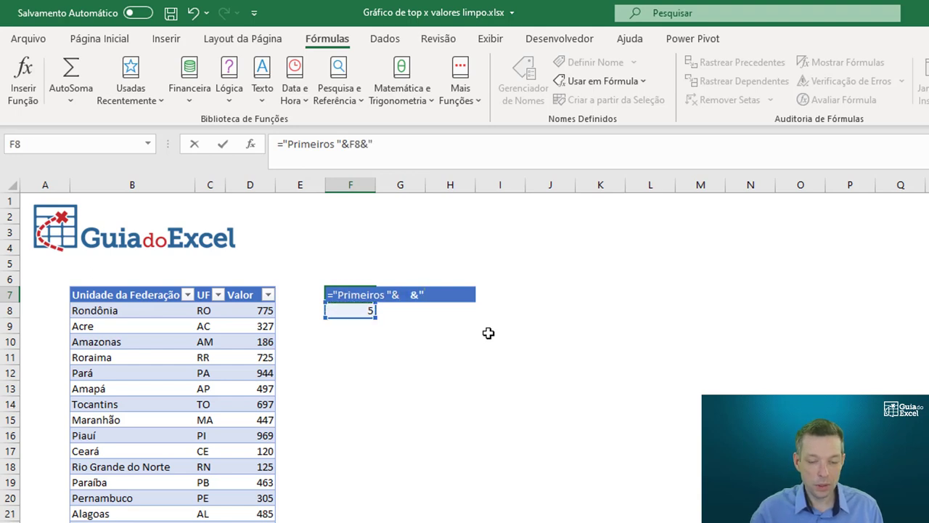
{"action": "type", "text": "alor"}
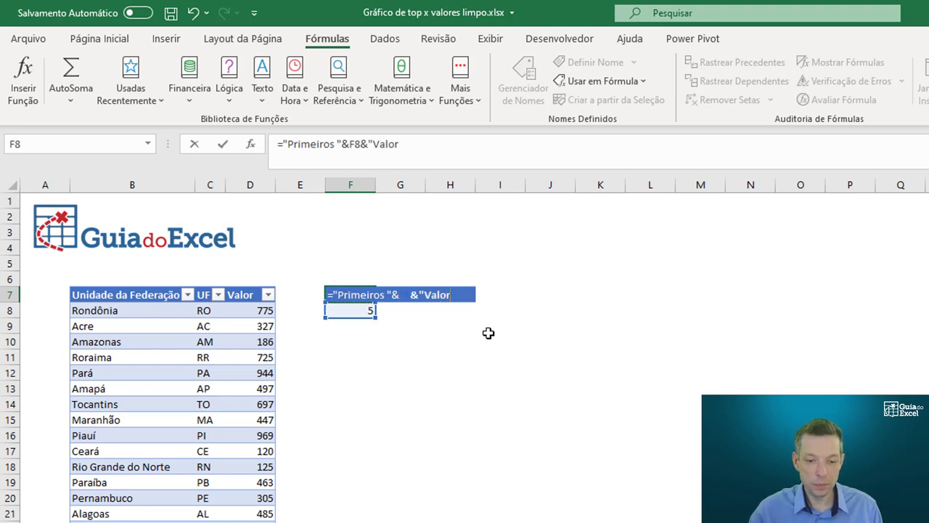
{"action": "key", "text": "BackSpace"}
{"action": "key", "text": "BackSpace"}
{"action": "type", "text": "valore"}
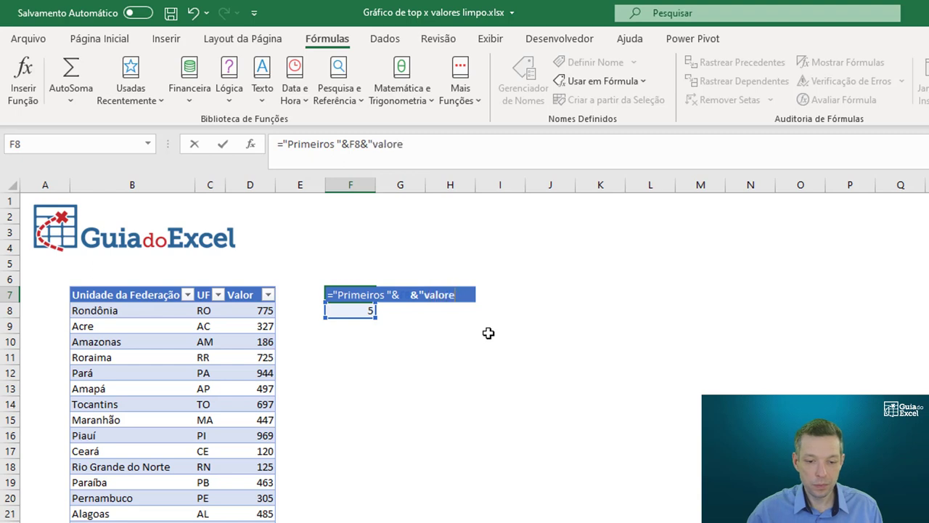
{"action": "type", "text": "\""}
{"action": "key", "text": "Return"}
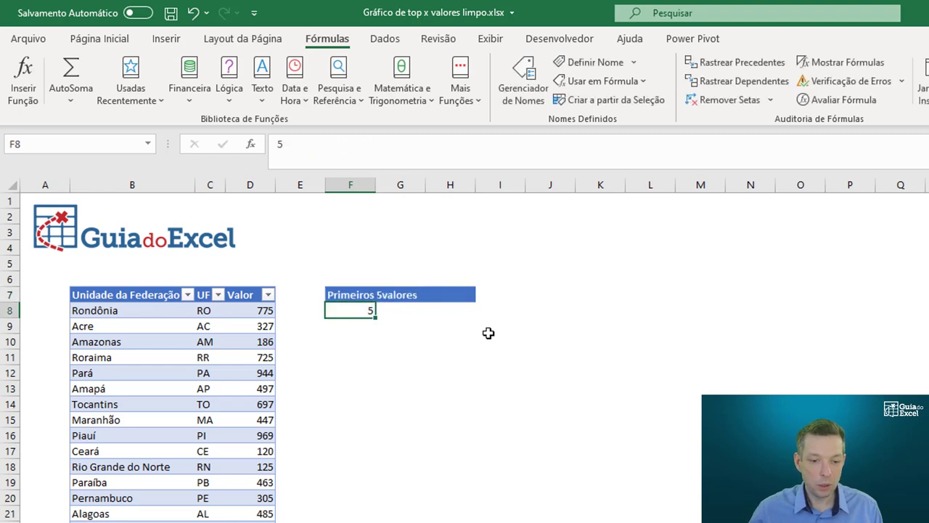
{"action": "key", "text": "Up"}
{"action": "key", "text": "Down"}
{"action": "key", "text": "Up"}
{"action": "key", "text": "F2"}
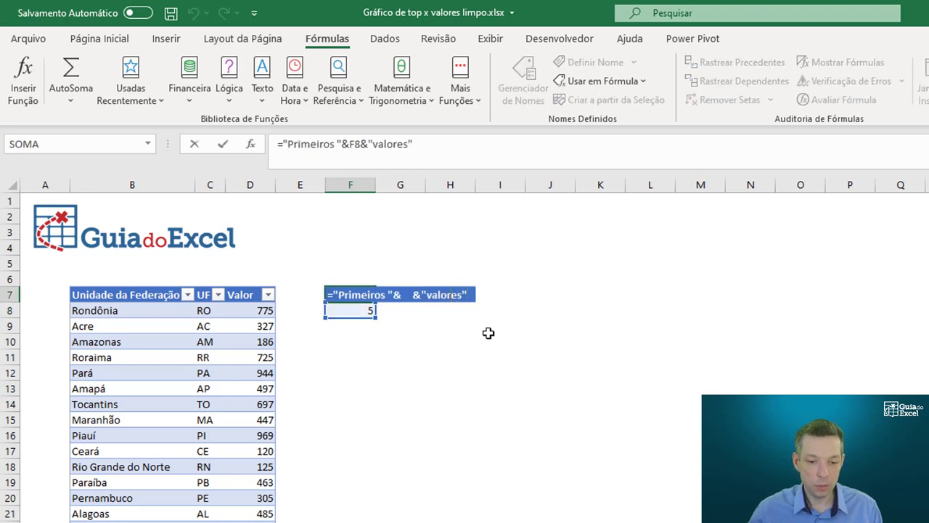
{"action": "key", "text": "Return"}
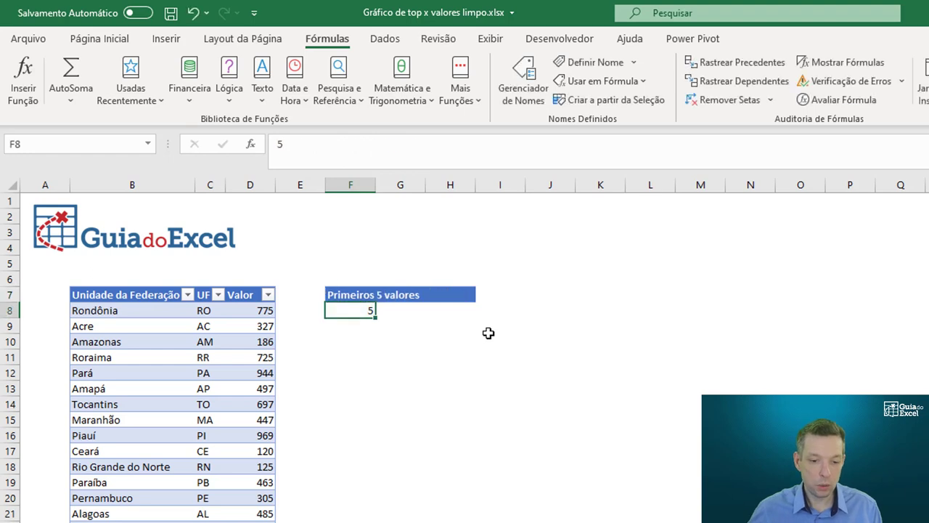
Step: Test the title by setting the count to 10, 1 and 53, then restore 5
{"action": "type", "text": "10"}
{"action": "key", "text": "Return"}
{"action": "key", "text": "Up"}
{"action": "type", "text": "1"}
{"action": "key", "text": "Return"}
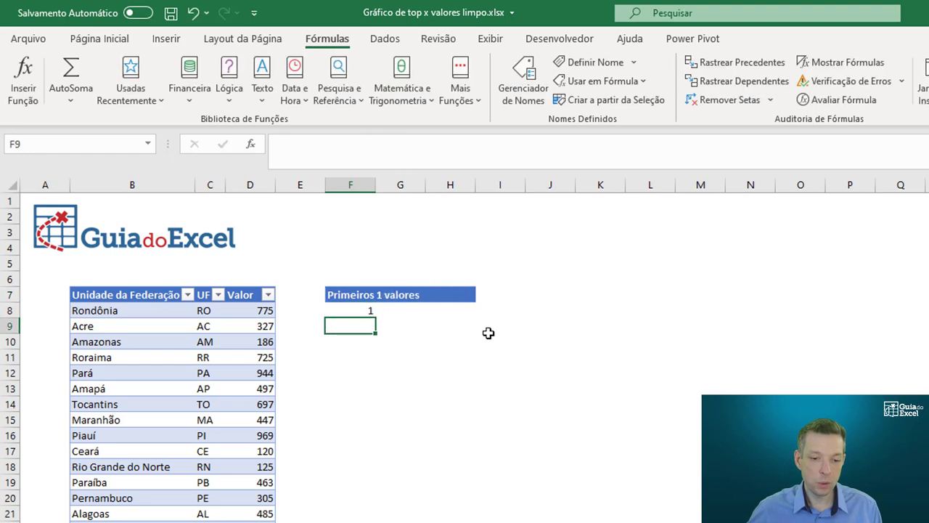
{"action": "key", "text": "Up"}
{"action": "type", "text": "5"}
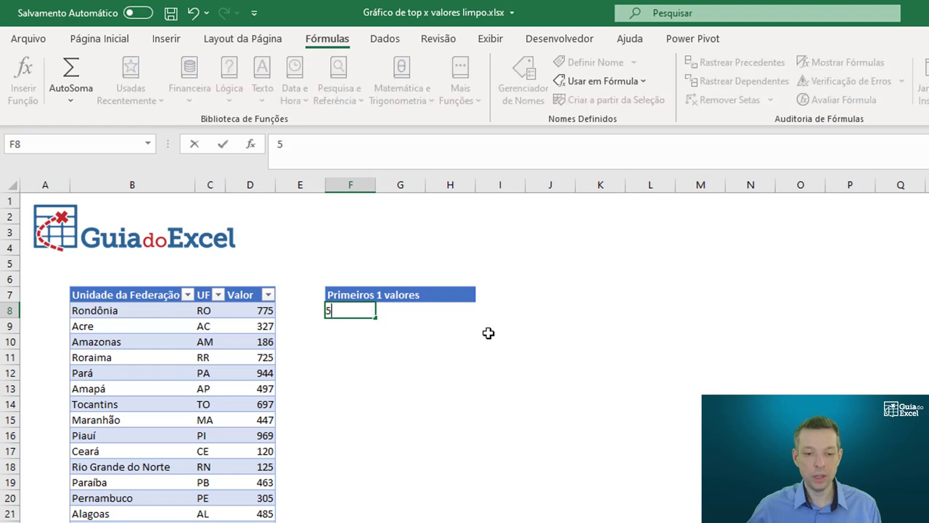
{"action": "type", "text": "3"}
{"action": "key", "text": "Return"}
{"action": "key", "text": "Up"}
{"action": "type", "text": "5"}
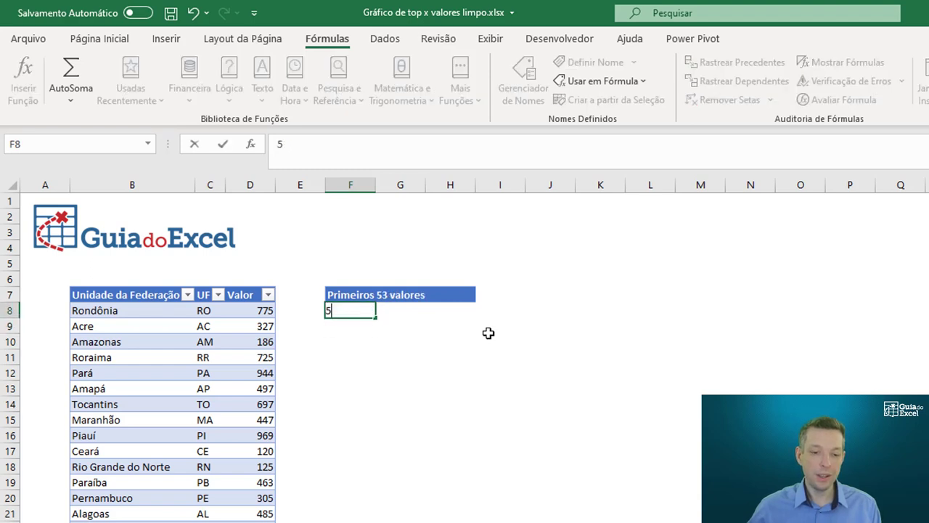
{"action": "key", "text": "Return"}
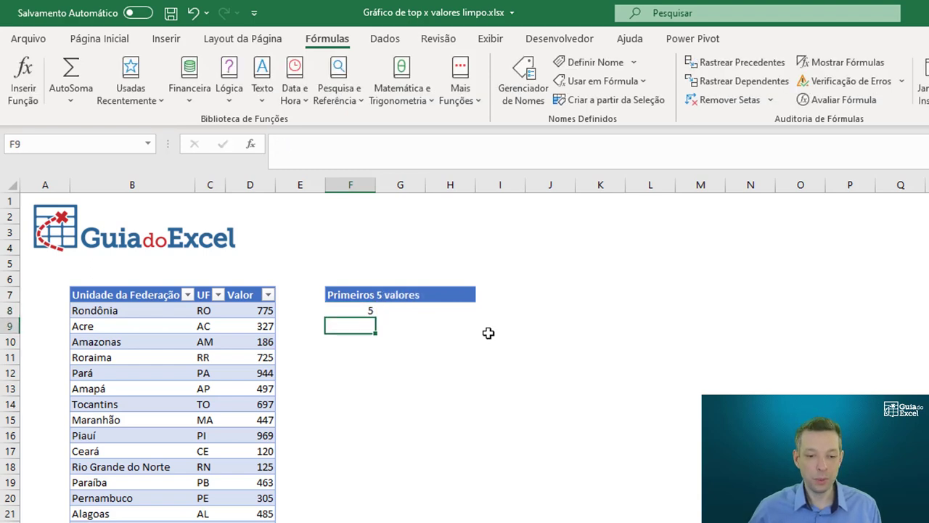
{"action": "key", "text": "Down"}
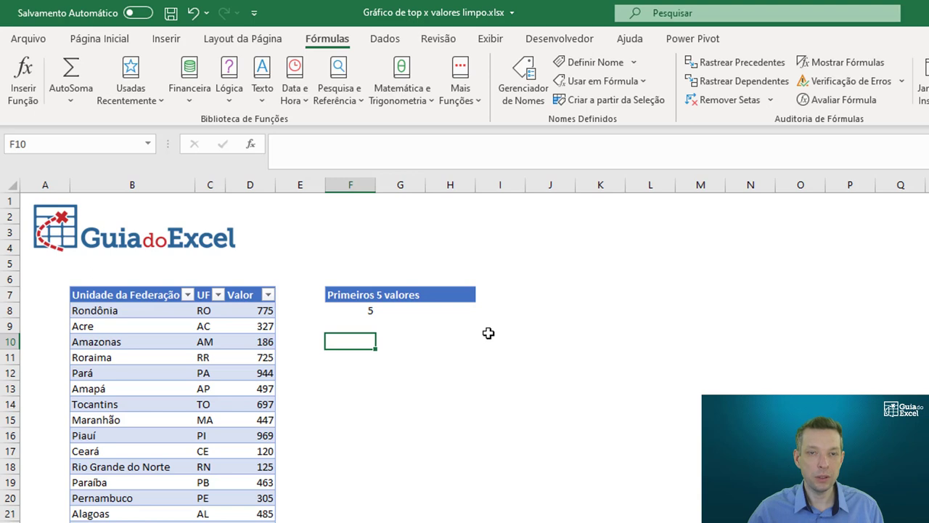
{"action": "key", "text": "Left"}
{"action": "key", "text": "Left"}
{"action": "key", "text": "Up"}
{"action": "key", "text": "Up"}
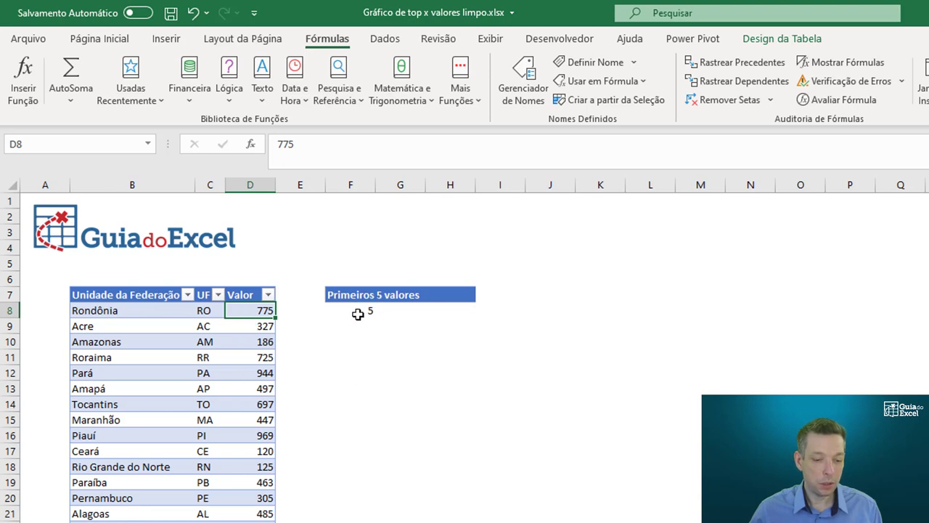
{"action": "left_click", "coordinate": [218, 313]}
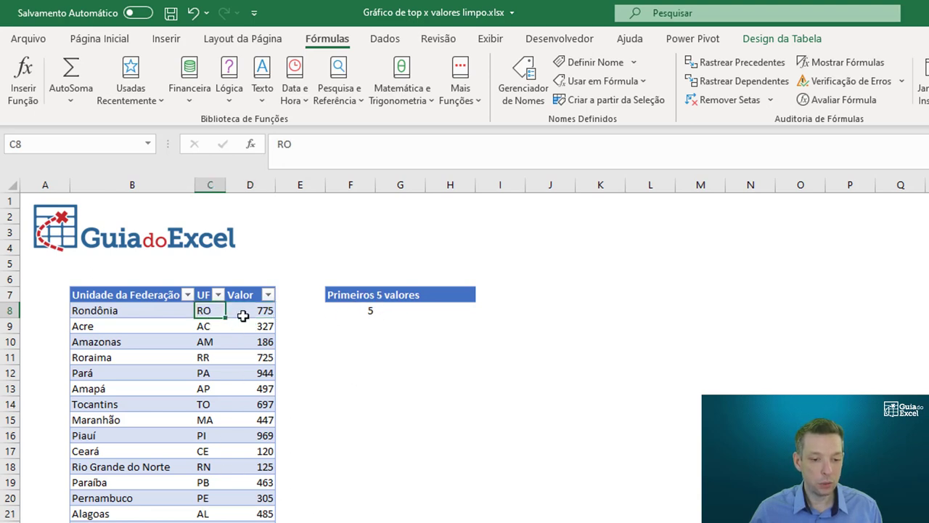
{"action": "left_click_drag", "start_coordinate": [243, 315], "coordinate": [251, 521]}
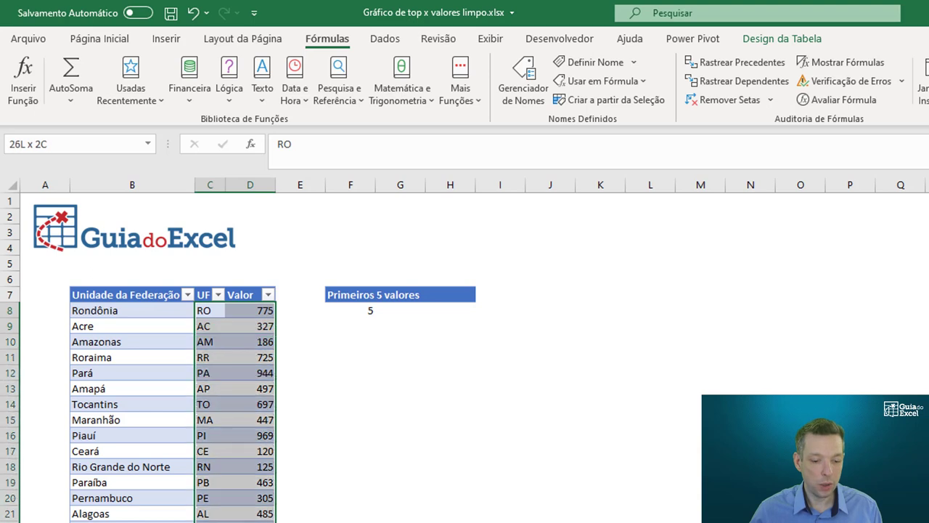
{"action": "left_click", "coordinate": [353, 342]}
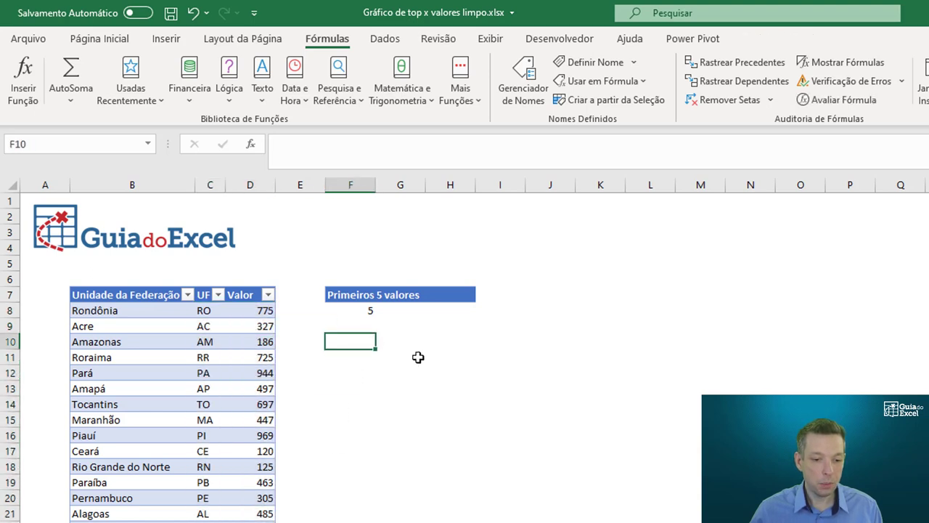
{"action": "left_click", "coordinate": [294, 313]}
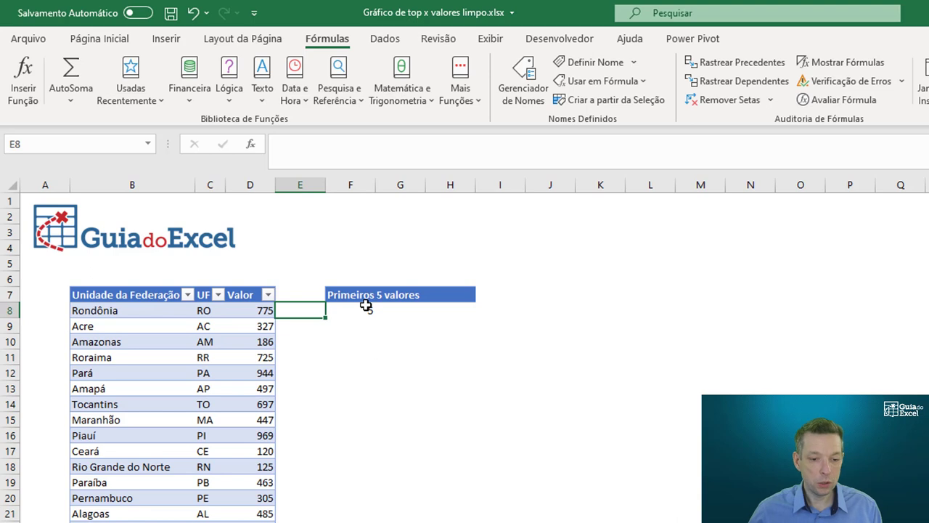
{"action": "key", "text": "ctrl+space"}
{"action": "key", "text": "ctrl+shift+plus"}
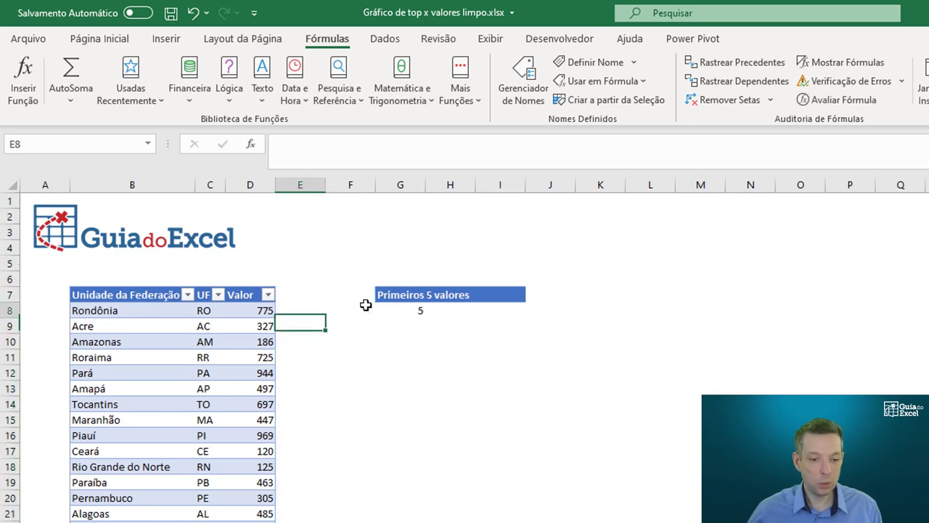
{"action": "key", "text": "Up"}
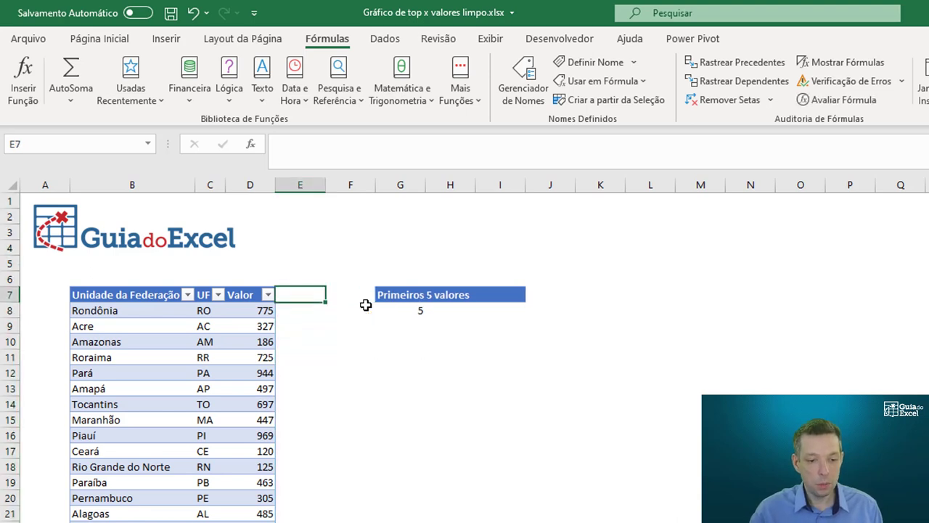
{"action": "type", "text": "Í"}
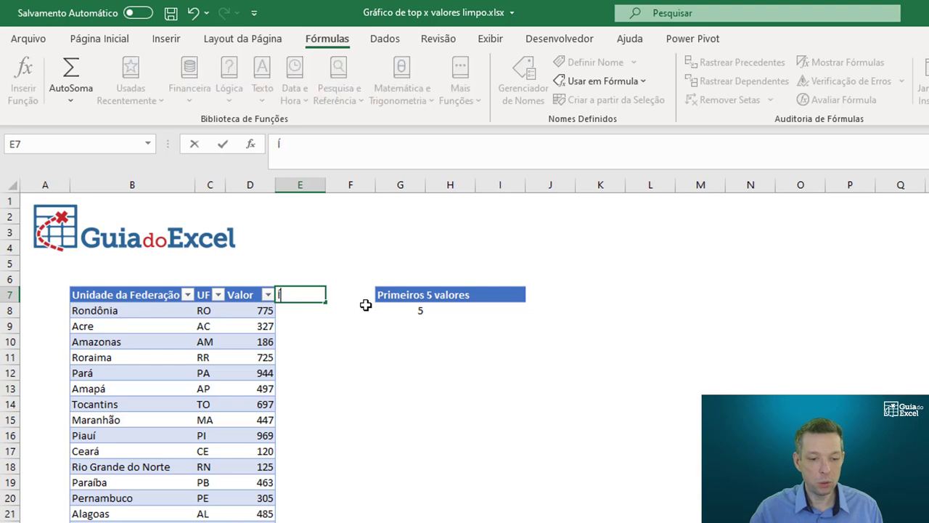
{"action": "type", "text": "ndice"}
{"action": "key", "text": "Return"}
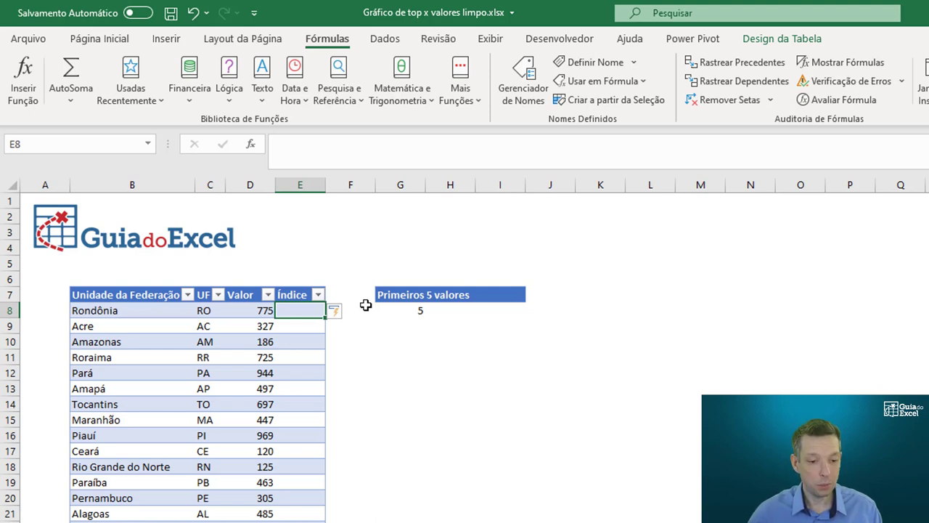
{"action": "key", "text": "Down"}
{"action": "key", "text": "Left"}
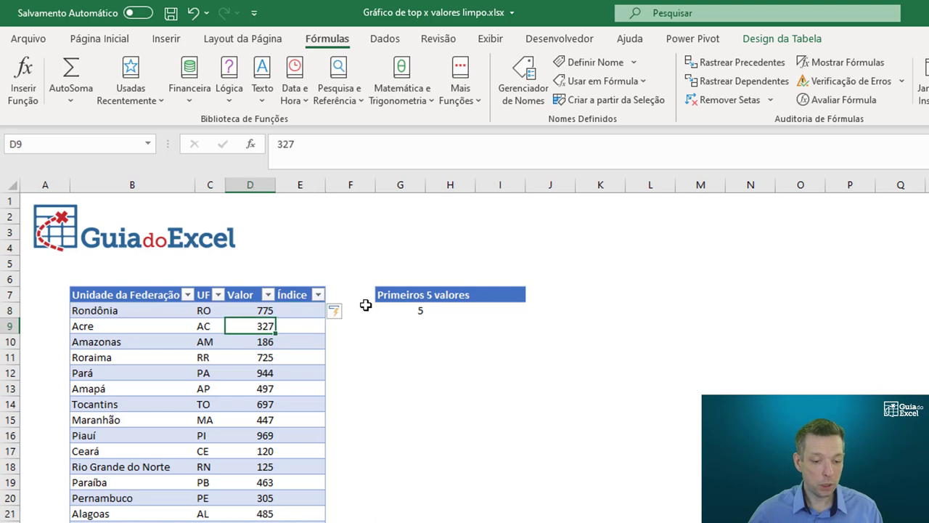
{"action": "key", "text": "Down"}
{"action": "key", "text": "Down"}
{"action": "key", "text": "Down"}
{"action": "key", "text": "Down"}
{"action": "key", "text": "Down"}
{"action": "key", "text": "Down"}
{"action": "key", "text": "Up"}
{"action": "key", "text": "Up"}
{"action": "key", "text": "Up"}
{"action": "key", "text": "Up"}
{"action": "key", "text": "Up"}
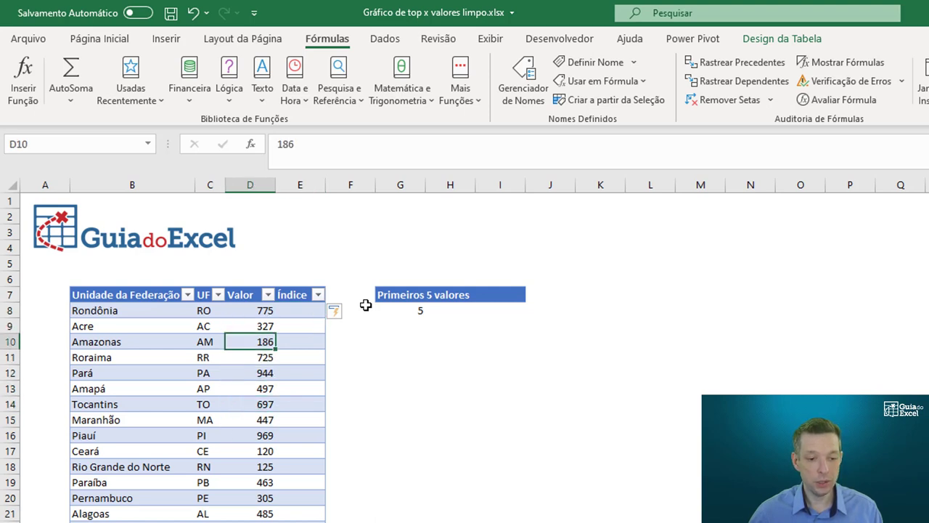
{"action": "key", "text": "Up"}
{"action": "key", "text": "Up"}
{"action": "key", "text": "Right"}
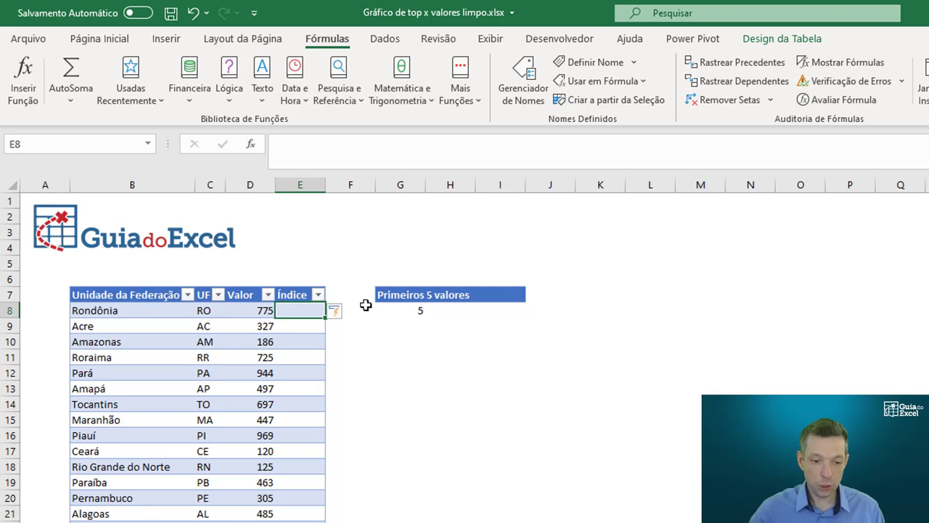
{"action": "type", "text": "="}
{"action": "key", "text": "Left"}
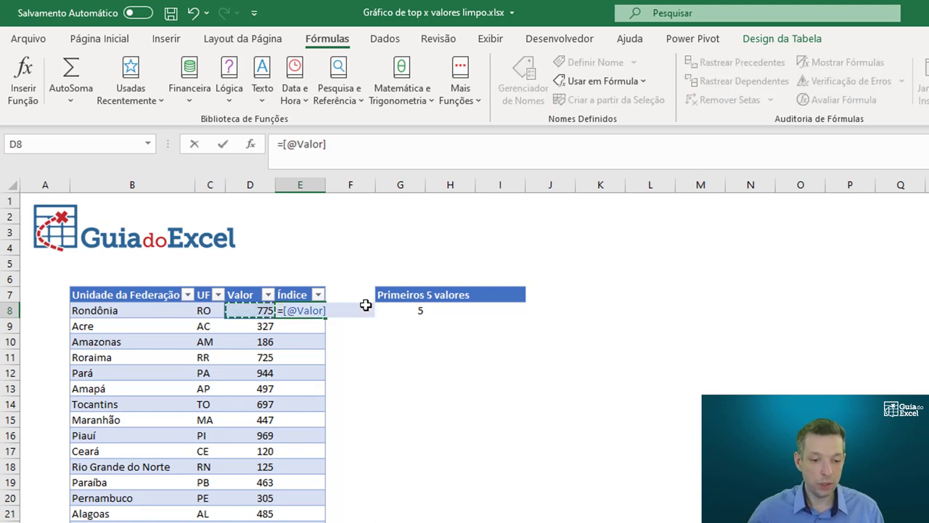
{"action": "type", "text": "+"}
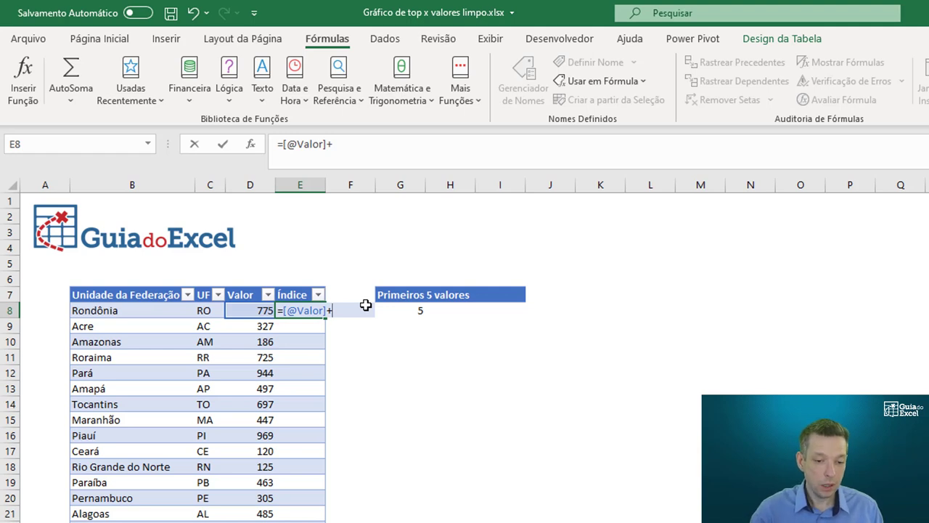
{"action": "type", "text": "cont.se"}
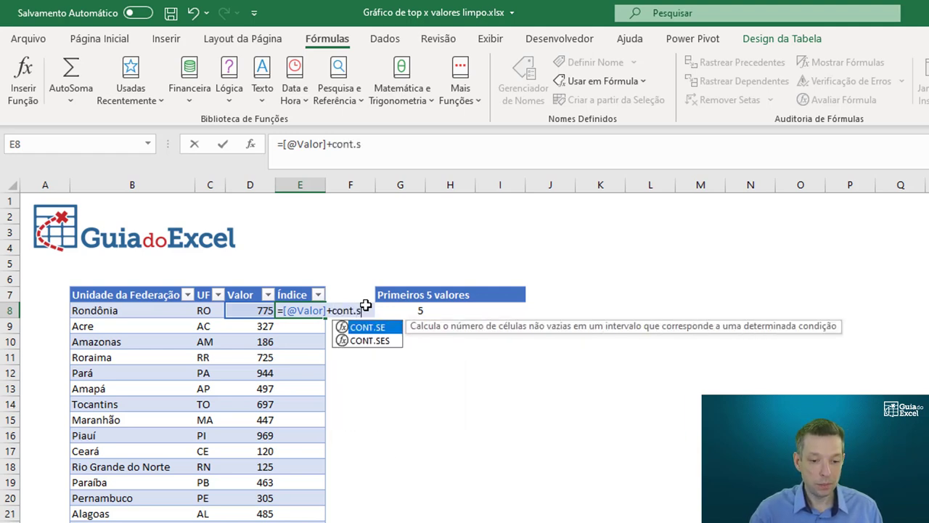
{"action": "type", "text": "("}
{"action": "key", "text": "Left"}
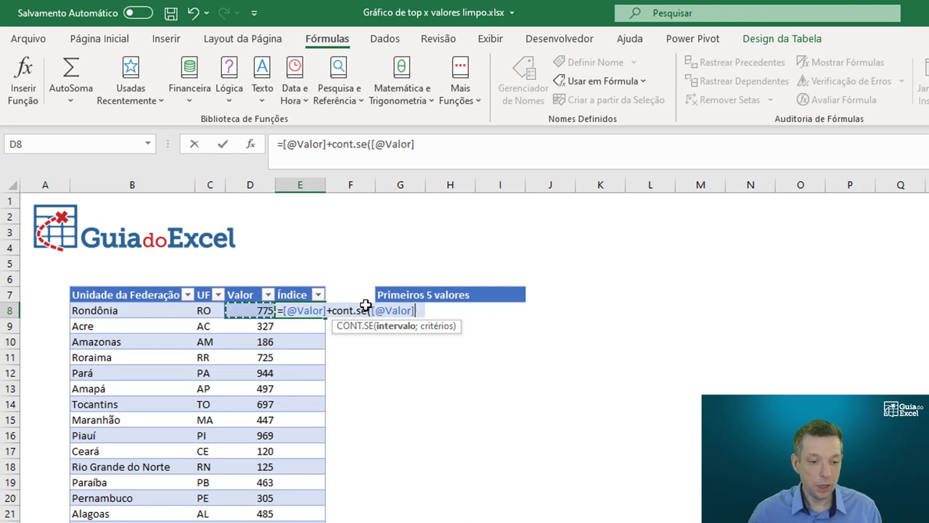
{"action": "key", "text": "Up"}
{"action": "key", "text": "shift+Down"}
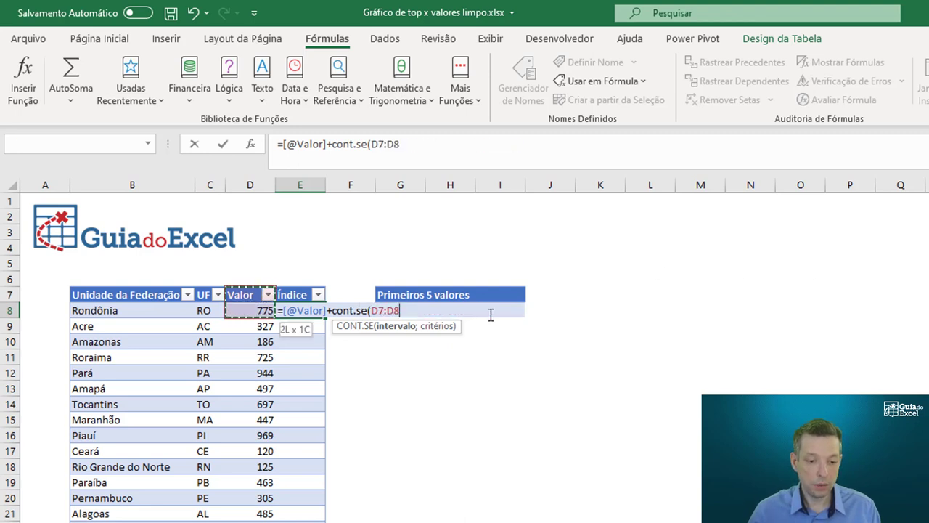
{"action": "left_click", "coordinate": [382, 312]}
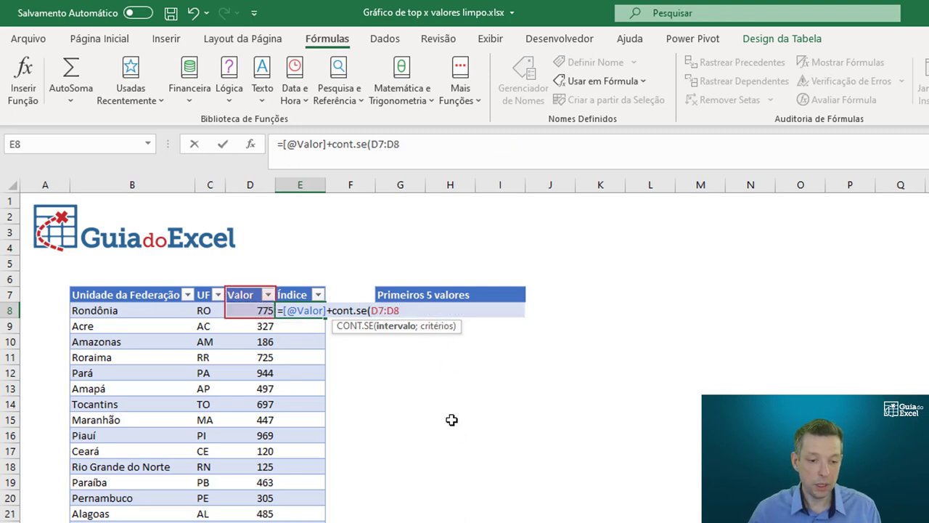
{"action": "key", "text": "F4"}
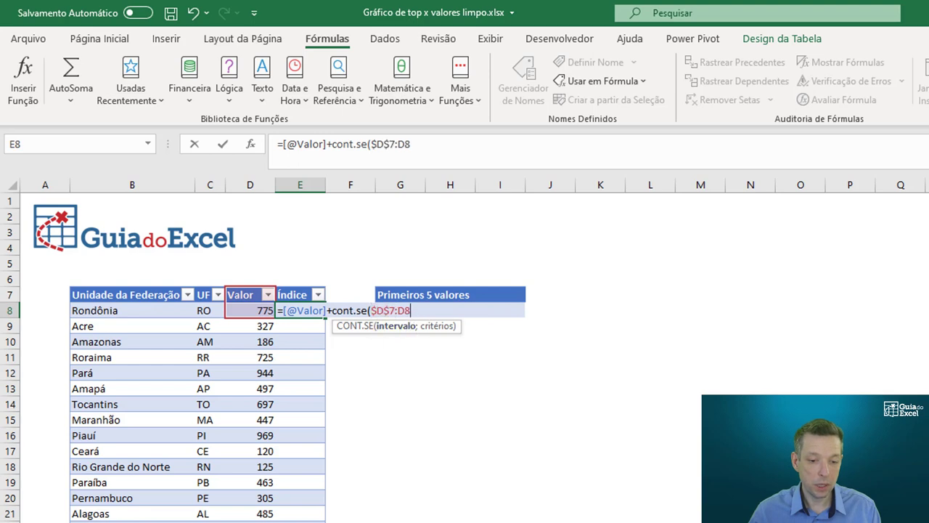
{"action": "type", "text": ";"}
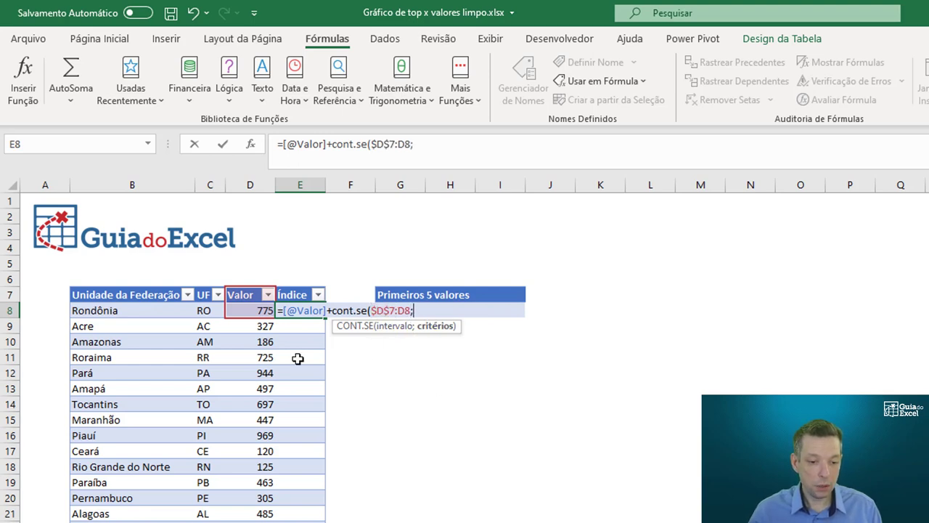
{"action": "left_click", "coordinate": [255, 311]}
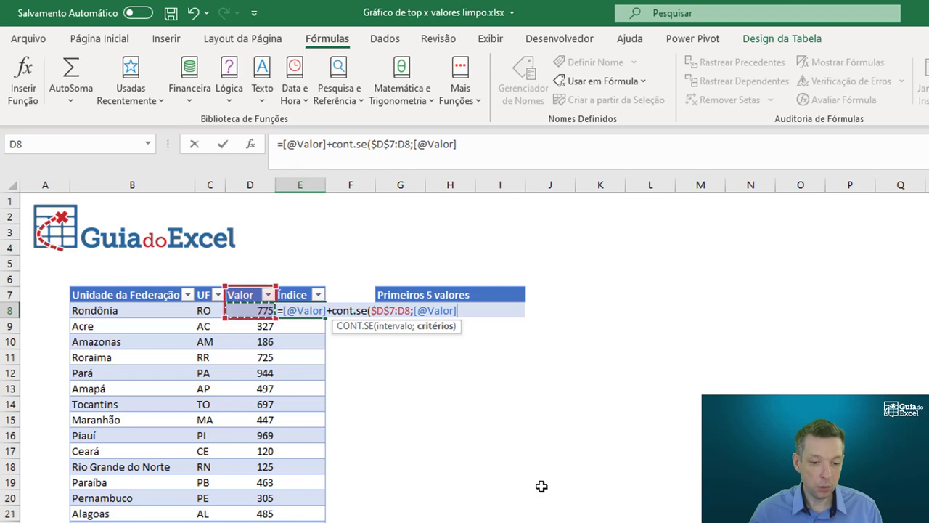
{"action": "type", "text": ") "}
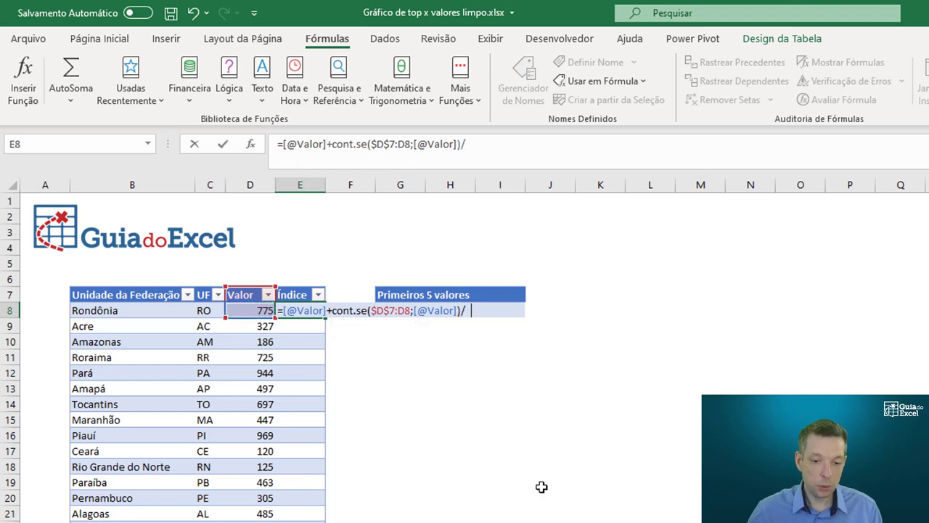
{"action": "type", "text": "000000"}
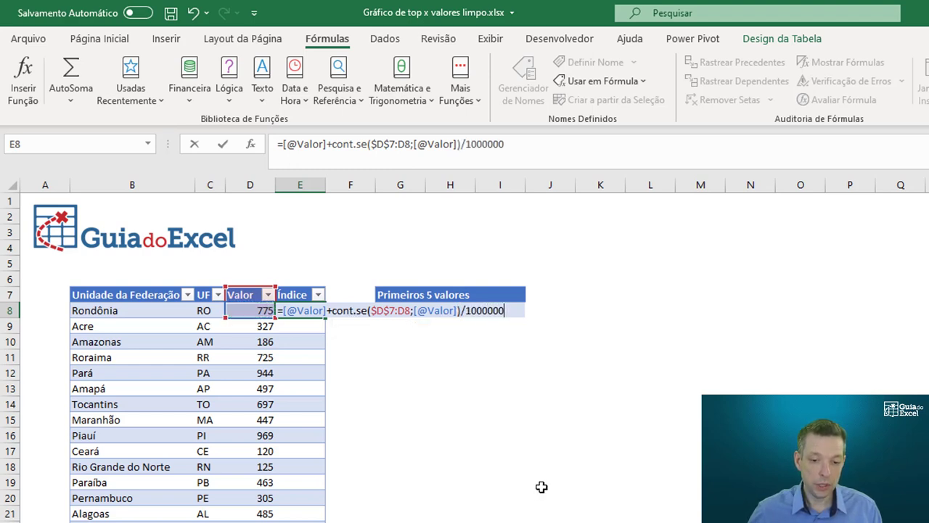
{"action": "key", "text": "ctrl+Return"}
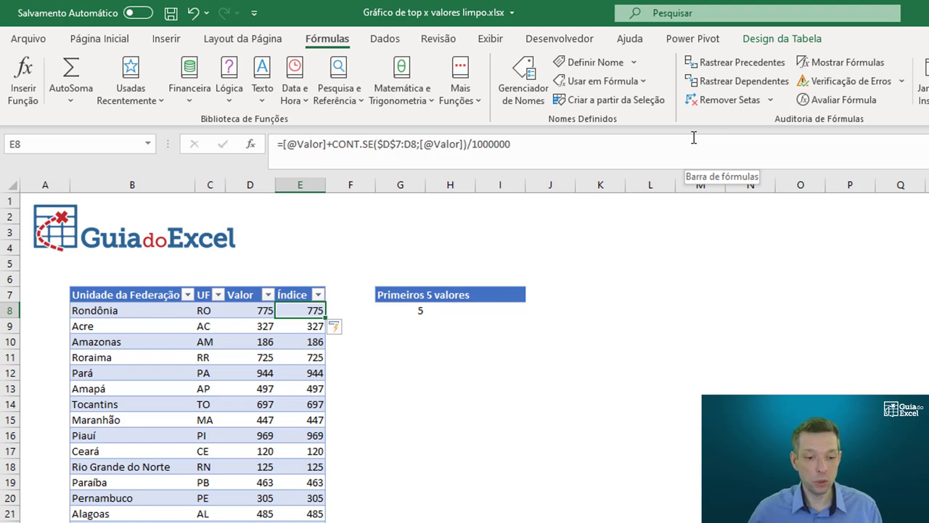
Step: Apply thousands-separator style to Índice and add decimals to reveal the tie-breaking fraction
{"action": "key", "text": "Left"}
{"action": "key", "text": "Down"}
{"action": "key", "text": "Up"}
{"action": "key", "text": "Right"}
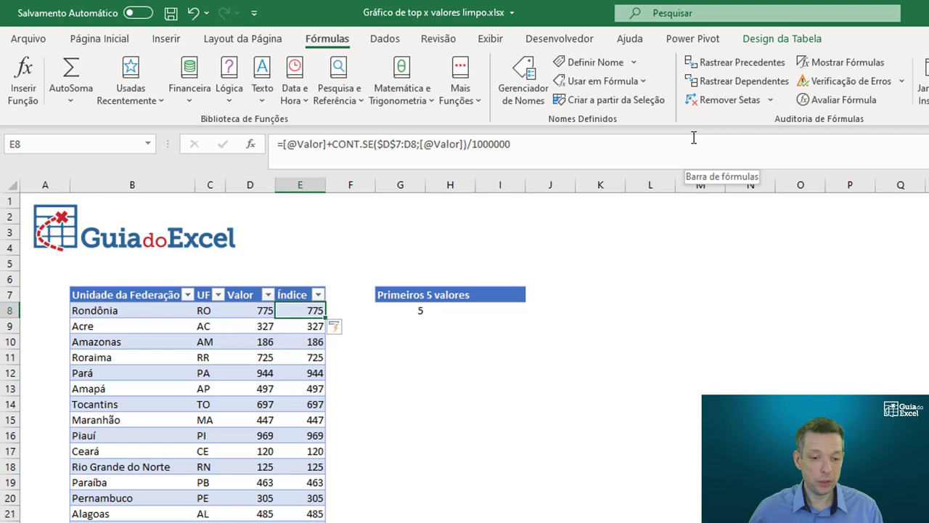
{"action": "key", "text": "ctrl+shift+Down"}
{"action": "left_click", "coordinate": [93, 41]}
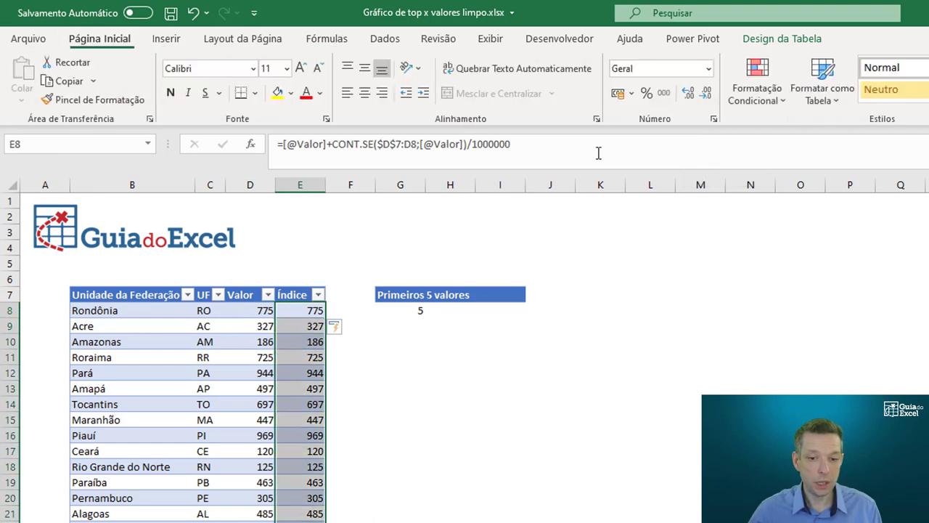
{"action": "left_click", "coordinate": [665, 93]}
{"action": "left_click", "coordinate": [688, 93]}
{"action": "left_click", "coordinate": [689, 93]}
{"action": "left_click", "coordinate": [689, 93]}
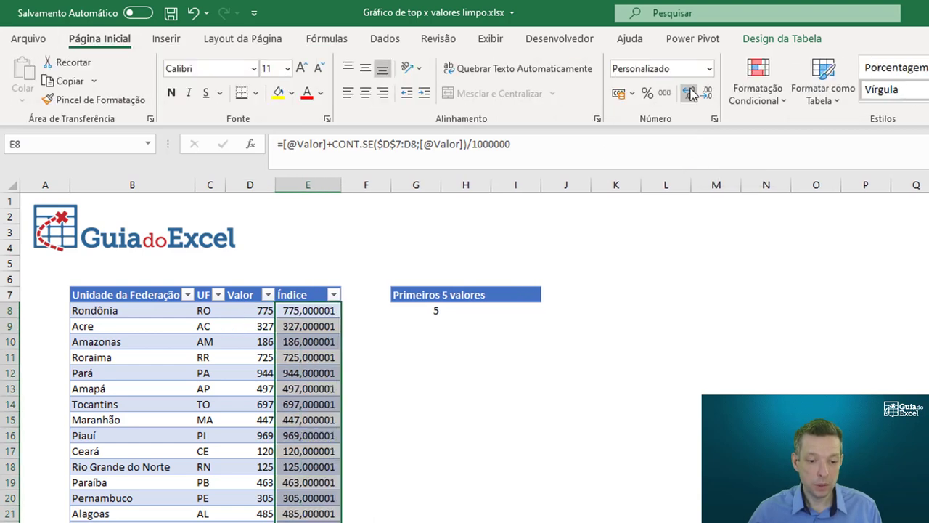
{"action": "left_click", "coordinate": [689, 93]}
{"action": "left_click", "coordinate": [688, 93]}
{"action": "left_click", "coordinate": [691, 93]}
Step: Test a tie by changing Acre's Valor to 775, then undo back to 327
{"action": "left_click", "coordinate": [263, 326]}
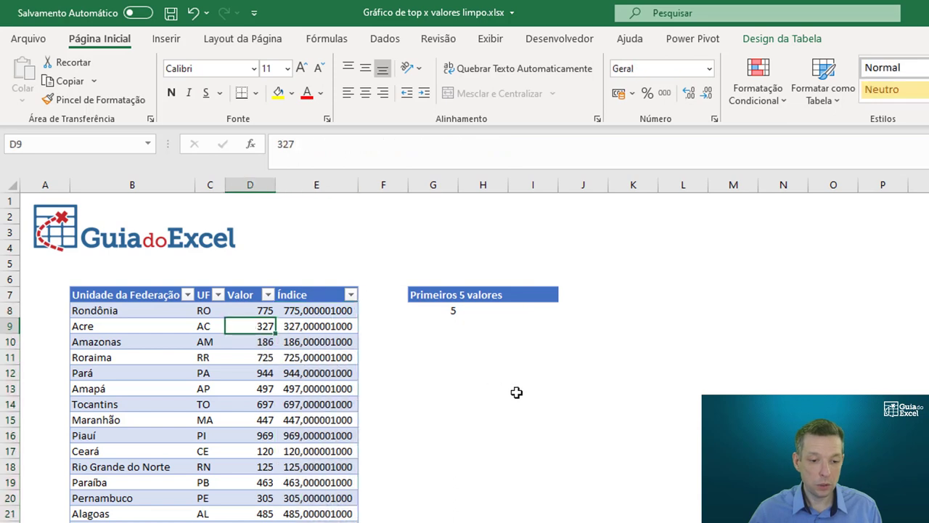
{"action": "type", "text": "775"}
{"action": "key", "text": "Return"}
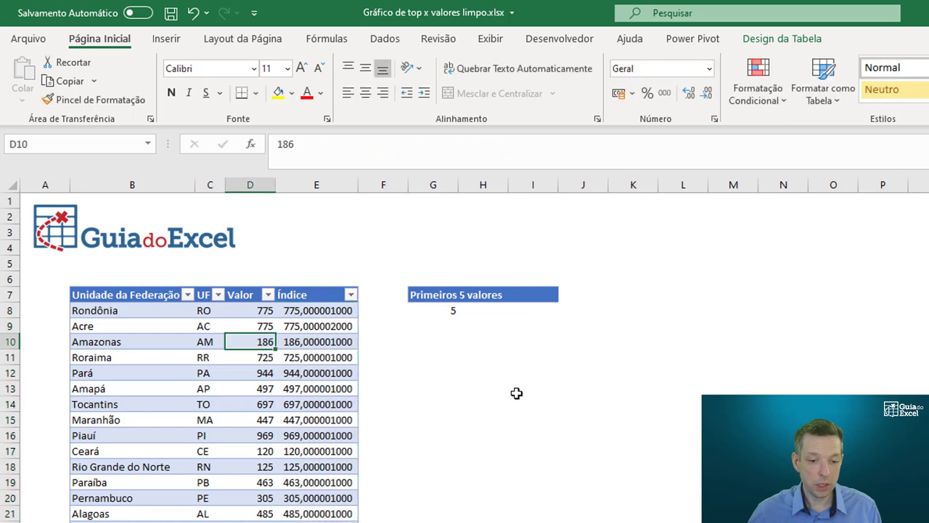
{"action": "key", "text": "Up"}
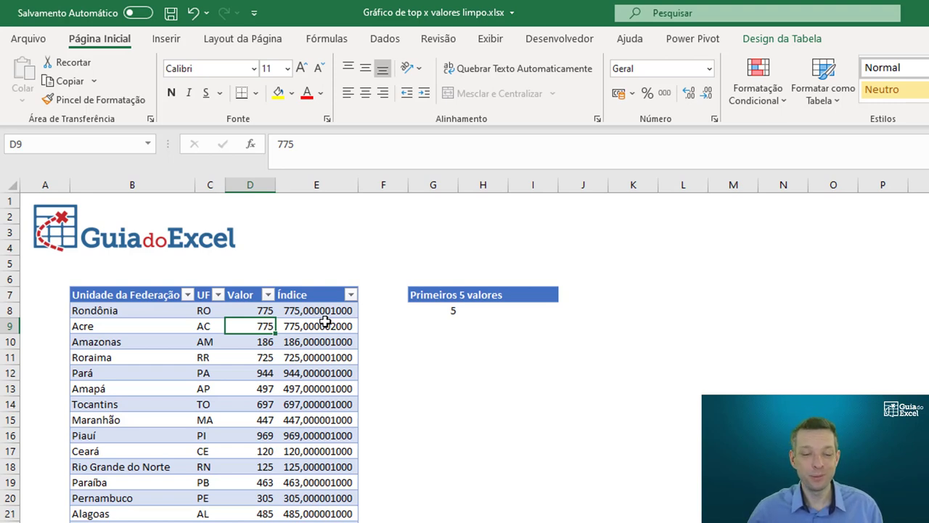
{"action": "key", "text": "ctrl+z"}
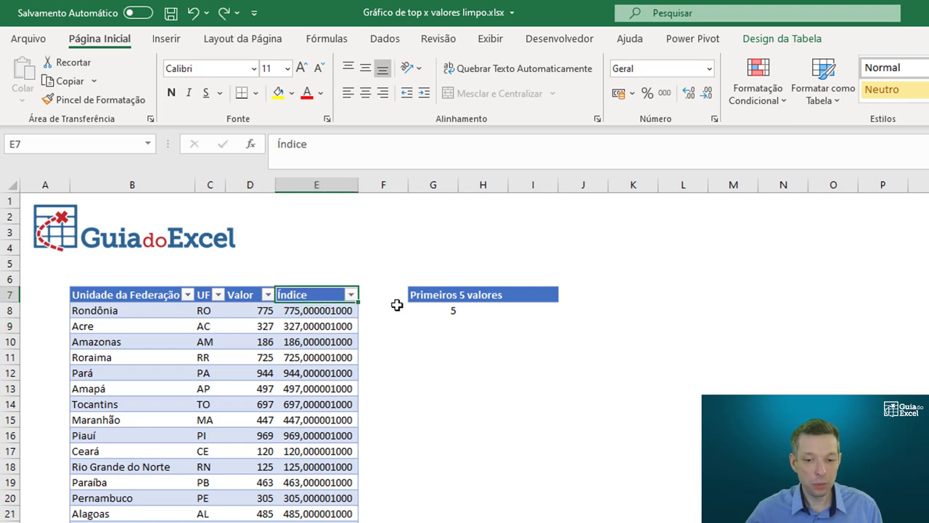
Step: Show the Índice values as whole numbers and auto-fit column E
{"action": "key", "text": "Down"}
{"action": "key", "text": "ctrl+shift+Down"}
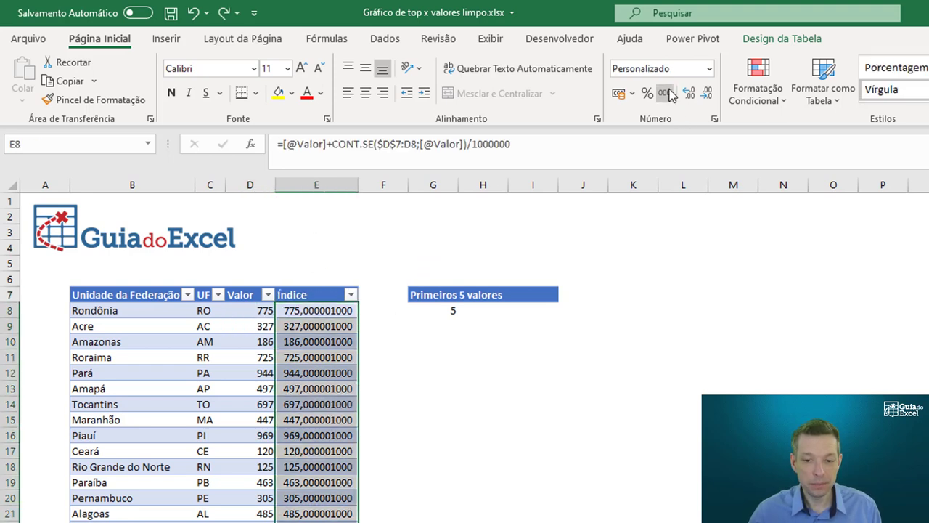
{"action": "left_click", "coordinate": [665, 92]}
{"action": "double_click", "coordinate": [706, 93]}
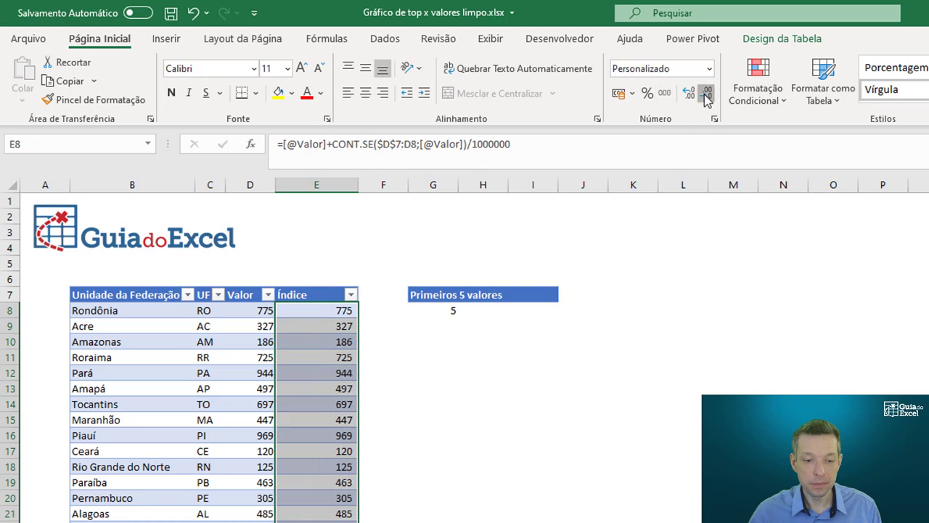
{"action": "double_click", "coordinate": [358, 185]}
{"action": "left_click", "coordinate": [413, 314]}
Step: Type the headers Posição, Índice, Valor and UF into G10 through J10
{"action": "key", "text": "Down"}
{"action": "key", "text": "Down"}
{"action": "key", "text": "Down"}
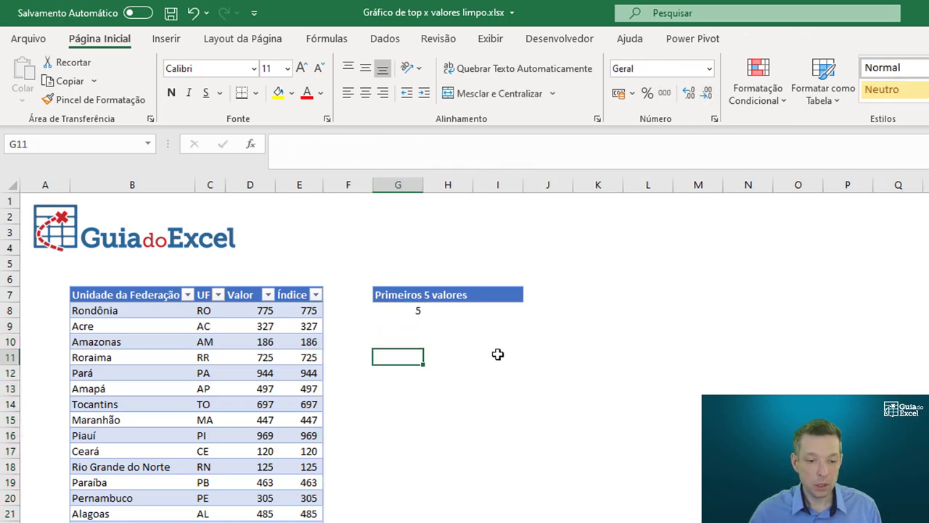
{"action": "key", "text": "Up"}
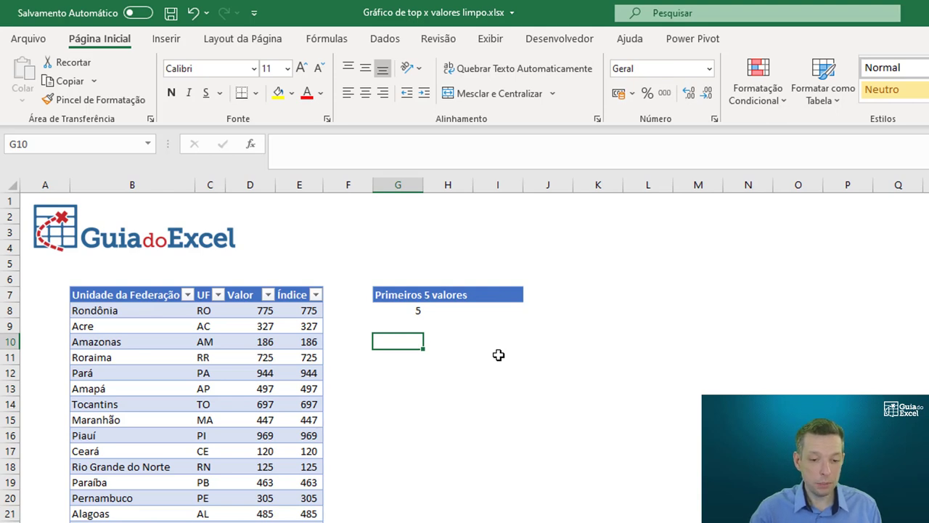
{"action": "type", "text": "Índi"}
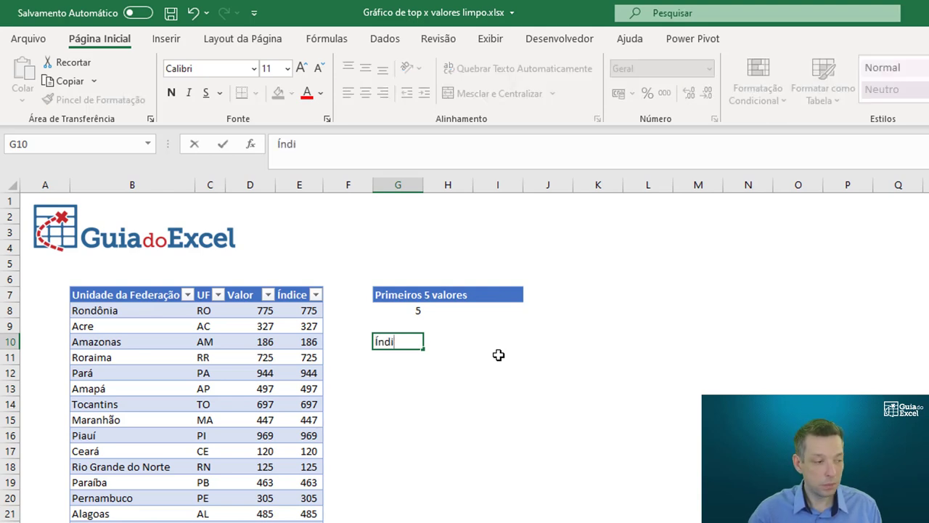
{"action": "key", "text": "Escape"}
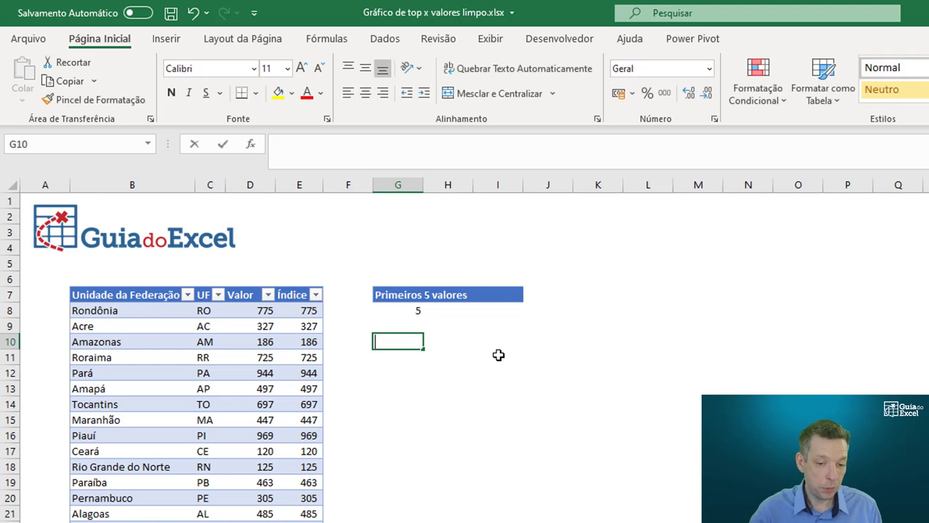
{"action": "type", "text": "Posição"}
{"action": "key", "text": "Tab"}
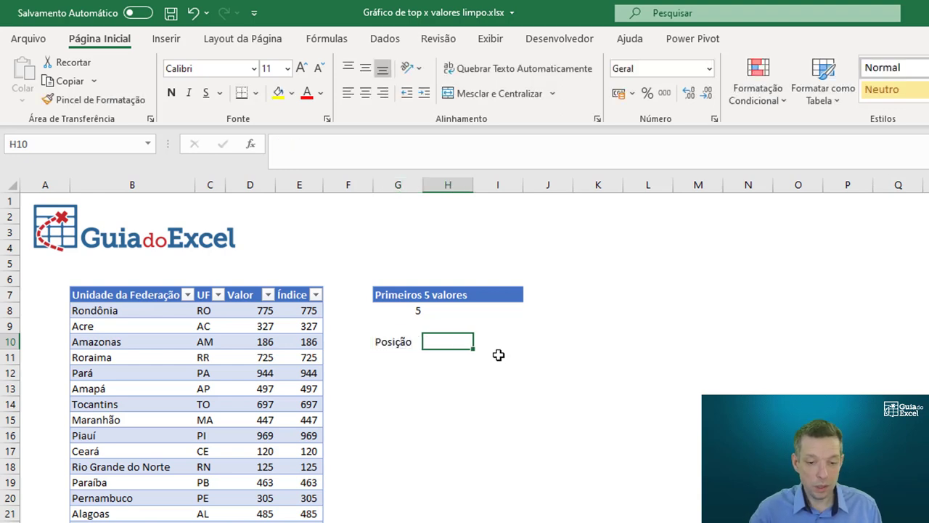
{"action": "key", "text": "F2"}
{"action": "type", "text": "Ín"}
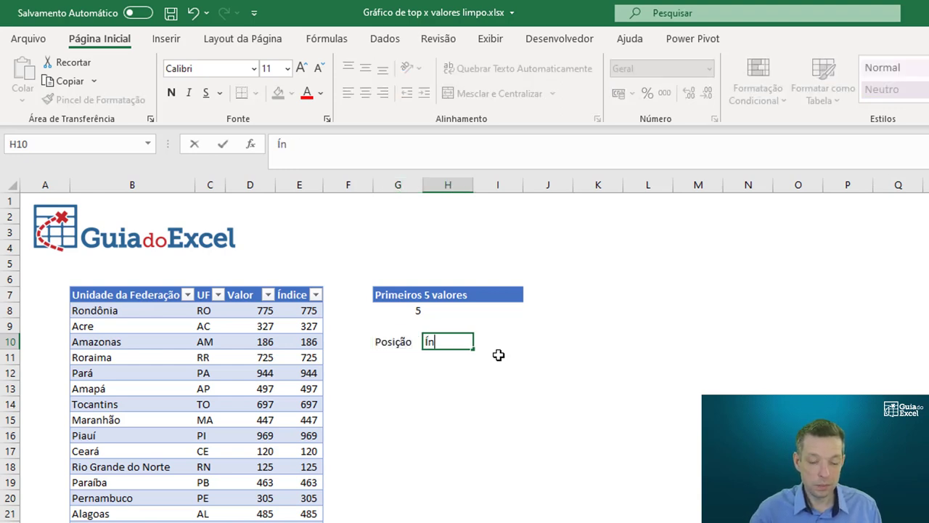
{"action": "type", "text": "dice"}
{"action": "key", "text": "Tab"}
{"action": "type", "text": "Va"}
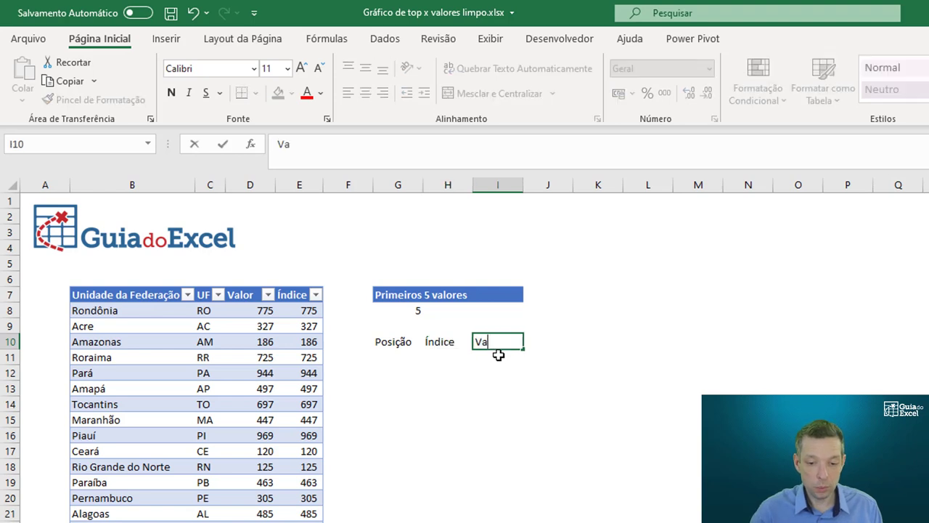
{"action": "type", "text": "lor"}
{"action": "key", "text": "Tab"}
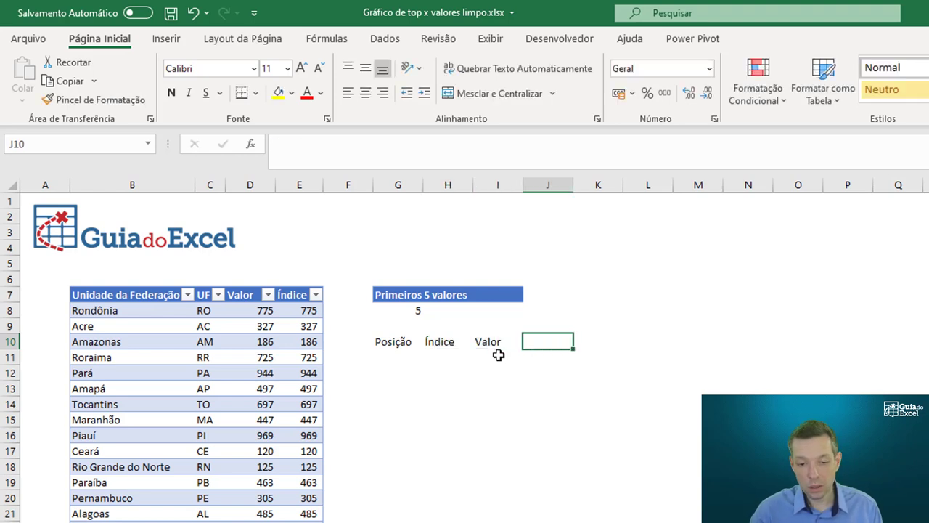
{"action": "type", "text": "UF"}
{"action": "key", "text": "Return"}
Step: Select the results area under the headers and begin a =LI formula in G11
{"action": "key", "text": "Up"}
{"action": "key", "text": "Left"}
{"action": "key", "text": "Left"}
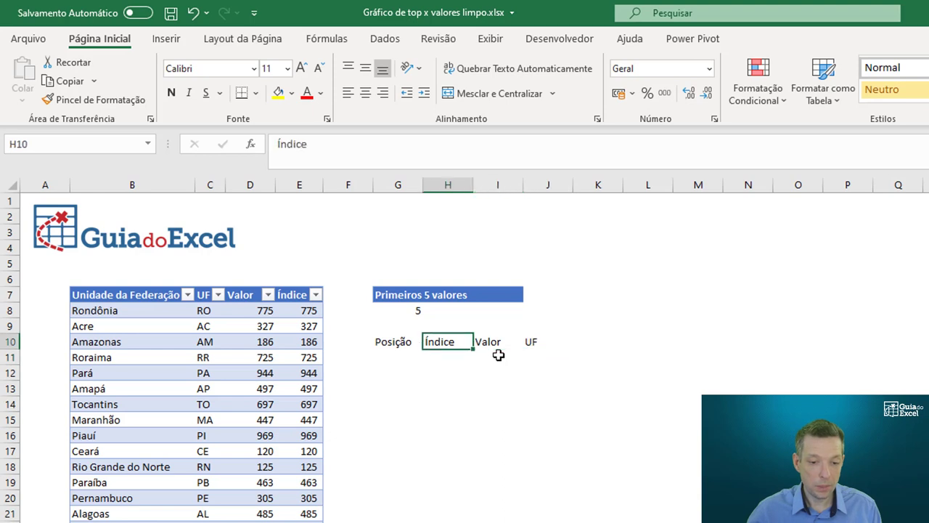
{"action": "key", "text": "Left"}
{"action": "key", "text": "shift+Down"}
{"action": "key", "text": "shift+Right"}
{"action": "key", "text": "shift+Right"}
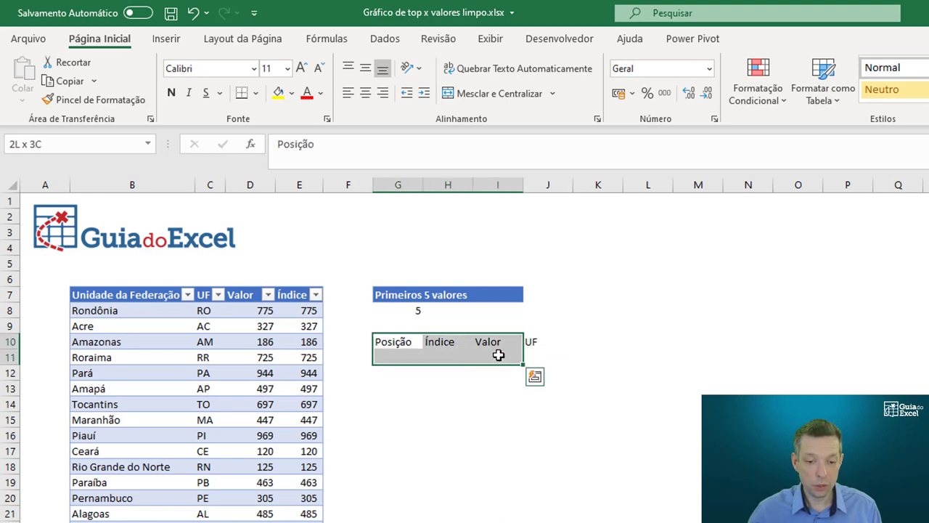
{"action": "key", "text": "shift+Right"}
{"action": "key", "text": "Down"}
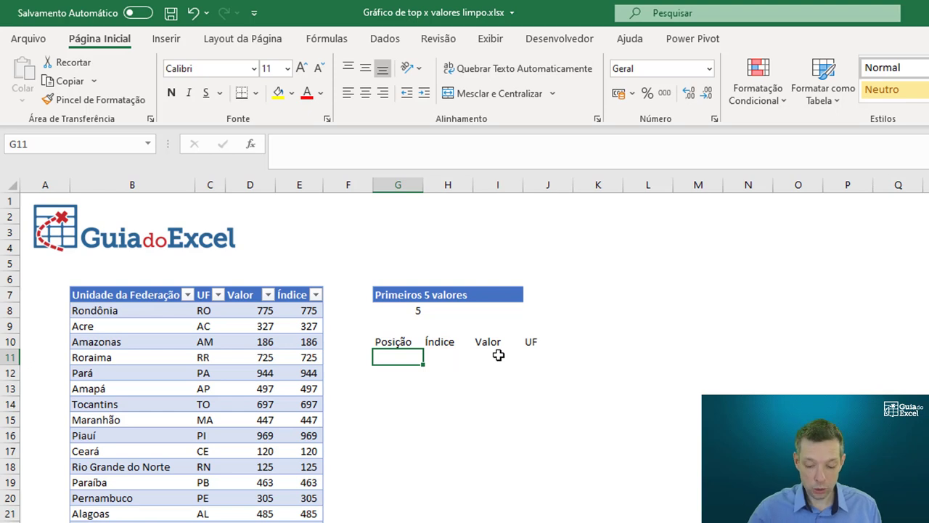
{"action": "type", "text": "="}
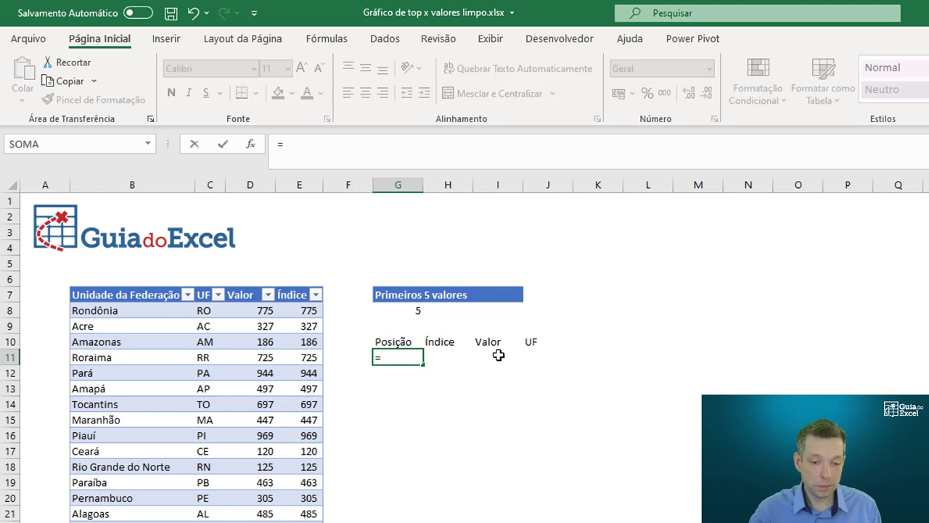
{"action": "type", "text": "li"}
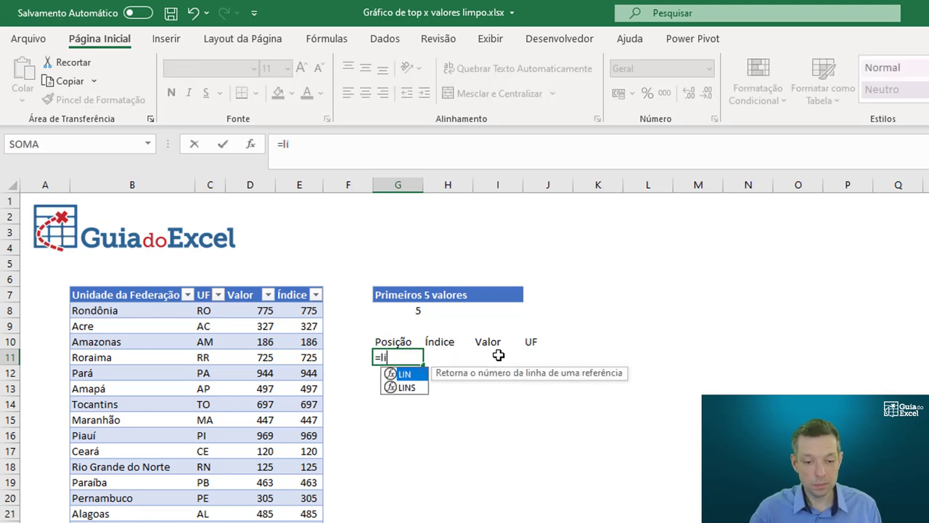
Step: Enter =SE(LIN()-10<=$G$8;LIN()-10;"") in G11, checking LIN()-10 with F9, so it shows 1
{"action": "key", "text": "BackSpace"}
{"action": "key", "text": "BackSpace"}
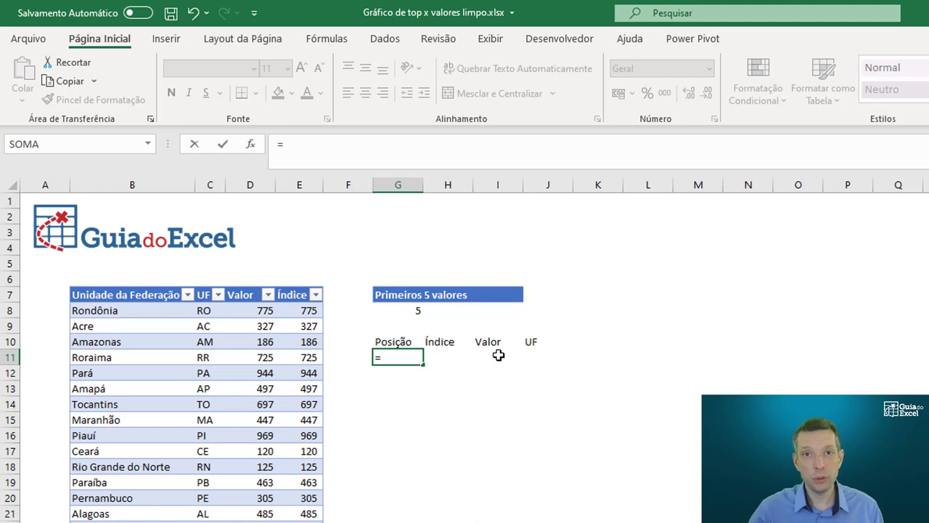
{"action": "type", "text": "SE"}
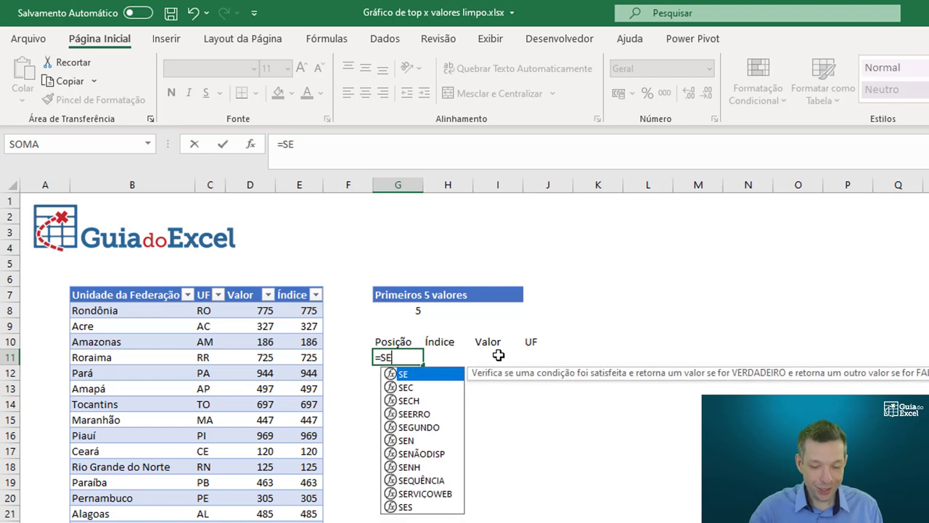
{"action": "type", "text": "(L"}
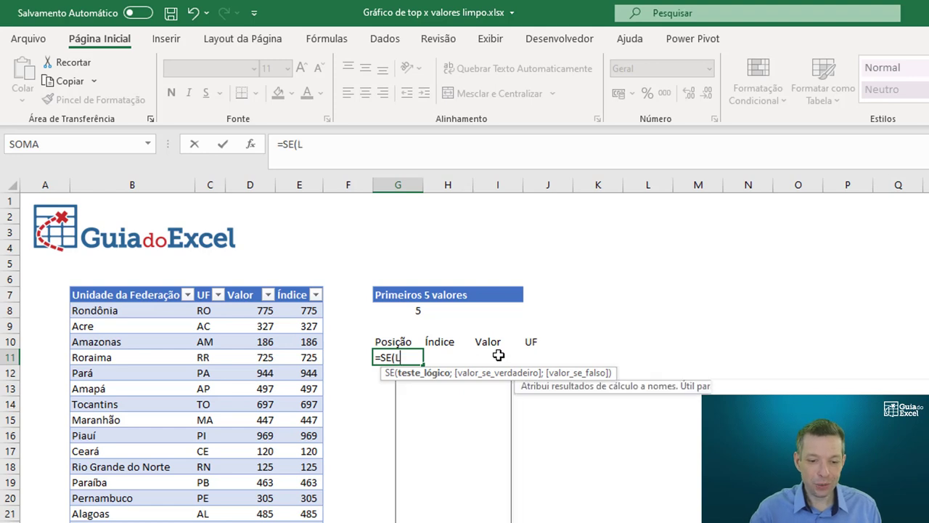
{"action": "type", "text": "IN"}
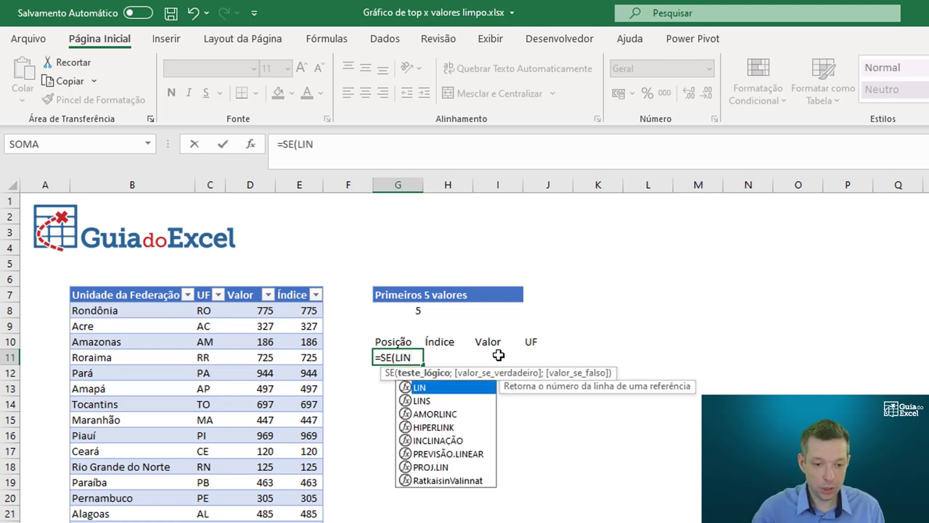
{"action": "type", "text": "()-"}
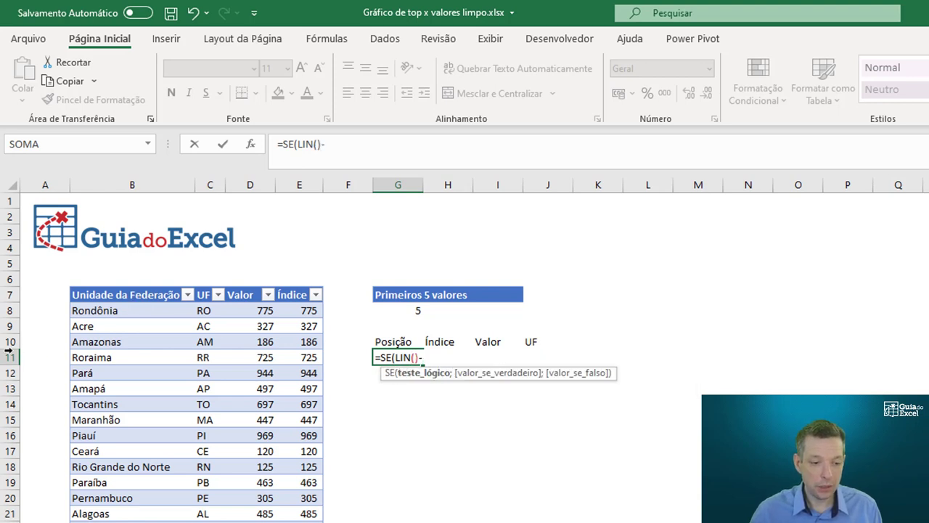
{"action": "type", "text": "10"}
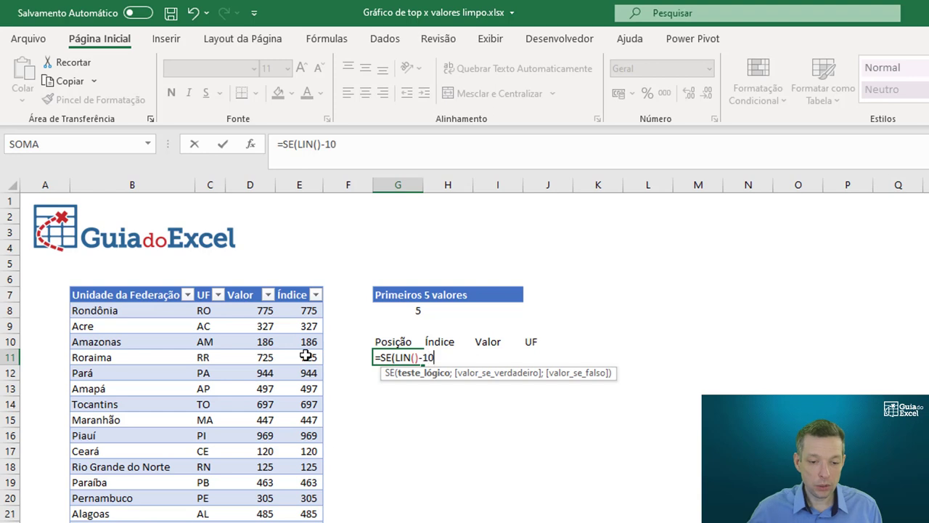
{"action": "left_click_drag", "start_coordinate": [399, 357], "coordinate": [434, 358]}
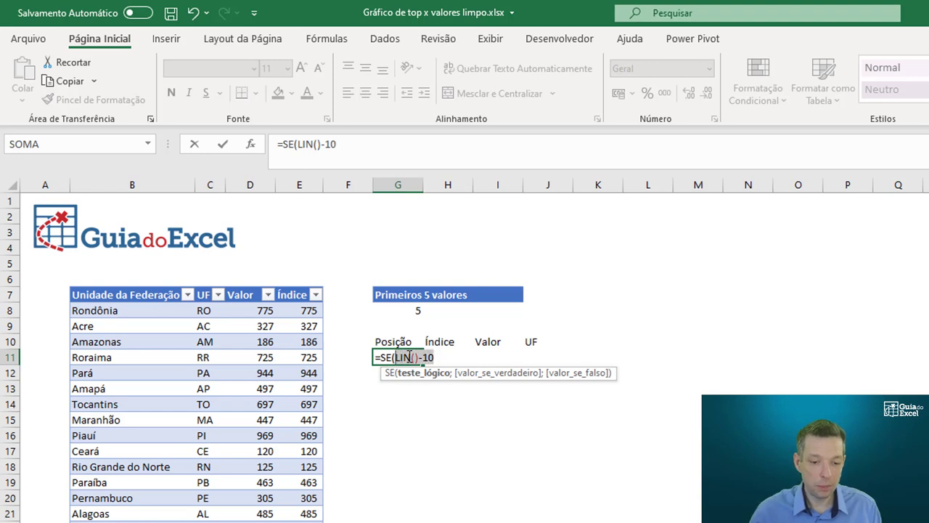
{"action": "key", "text": "F9"}
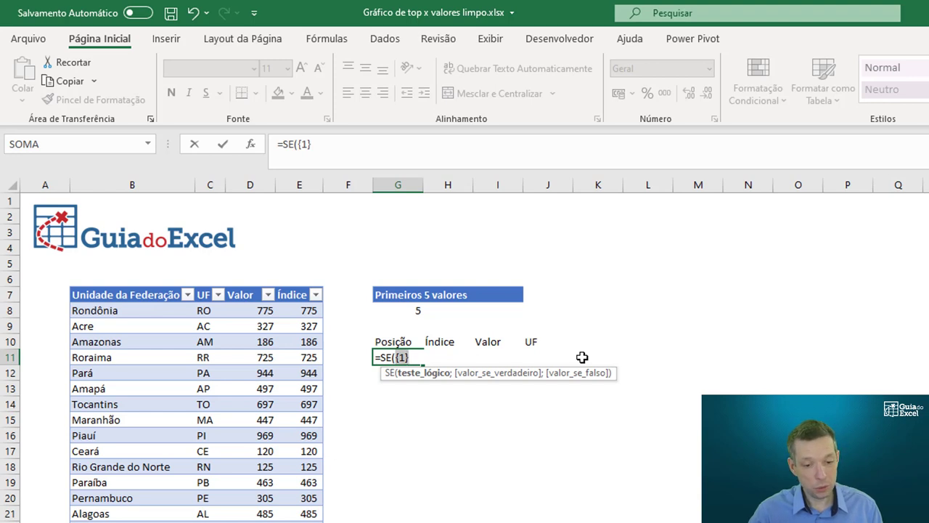
{"action": "key", "text": "ctrl+z"}
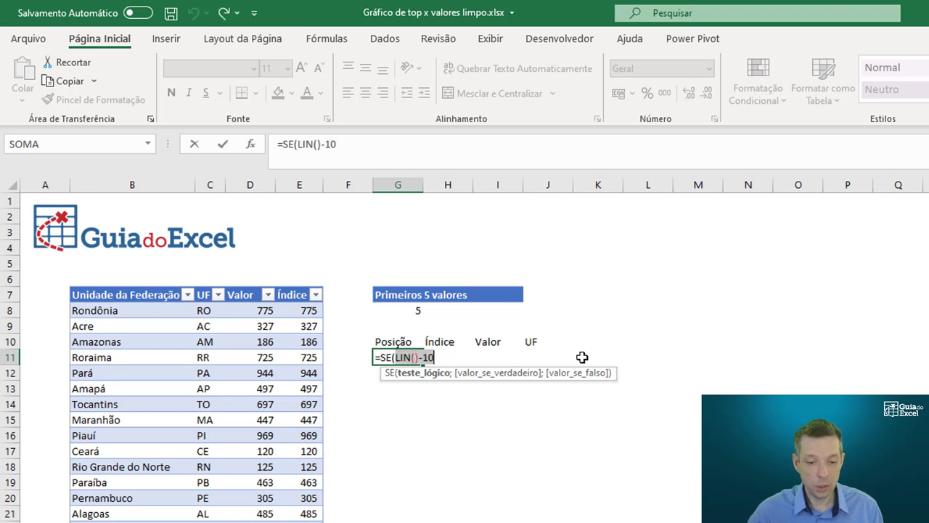
{"action": "key", "text": "End"}
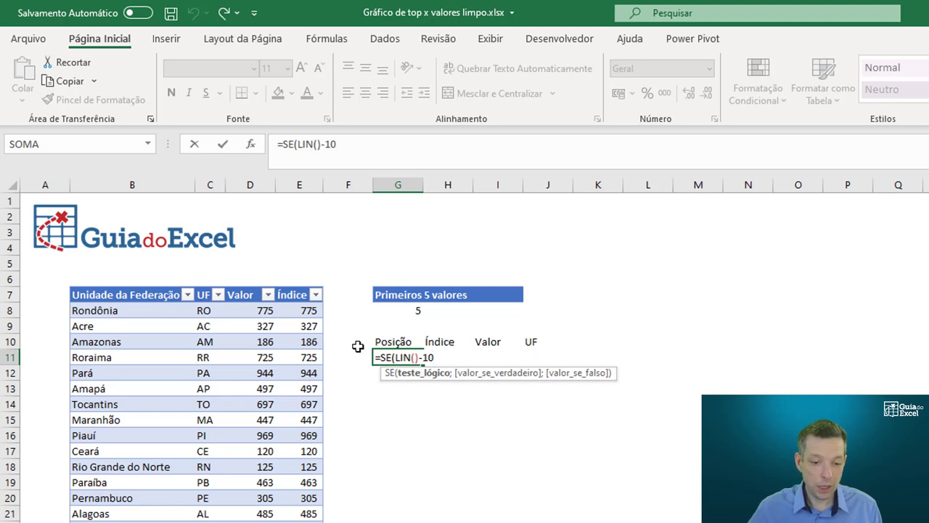
{"action": "type", "text": "<"}
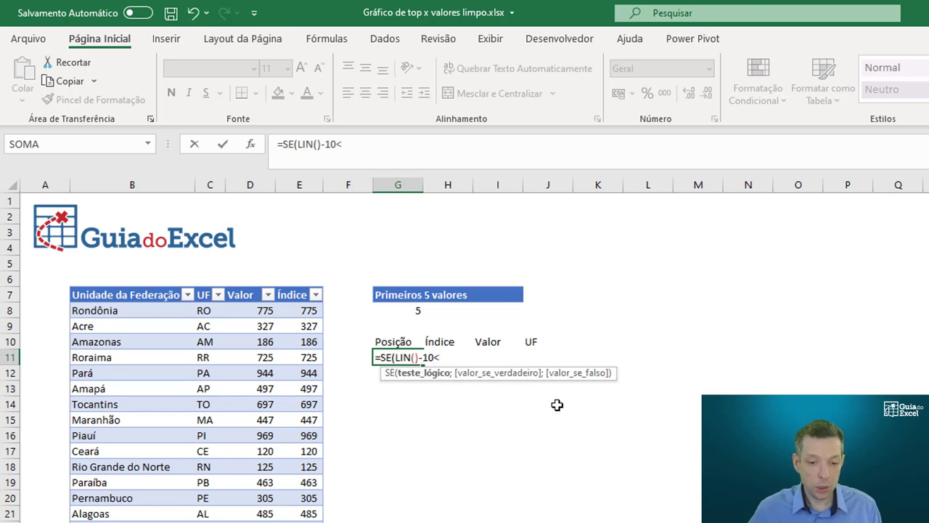
{"action": "type", "text": "="}
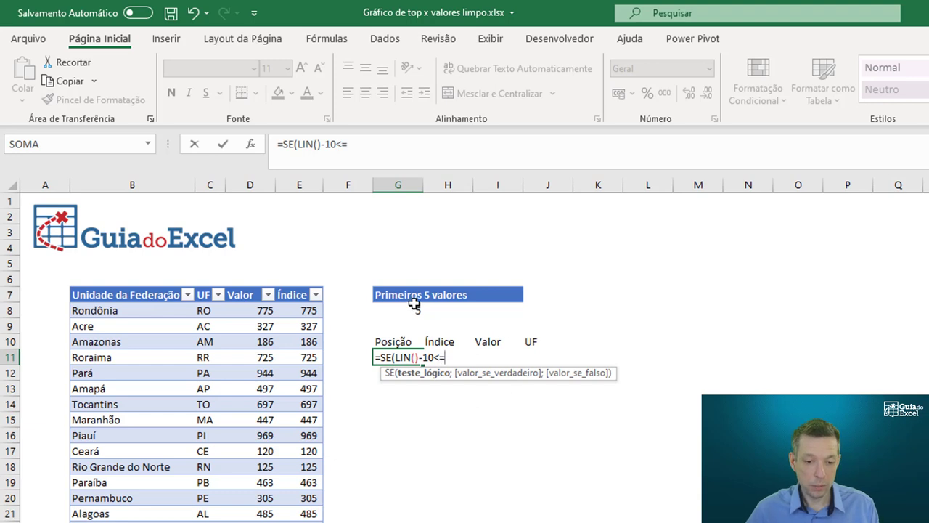
{"action": "left_click", "coordinate": [411, 307]}
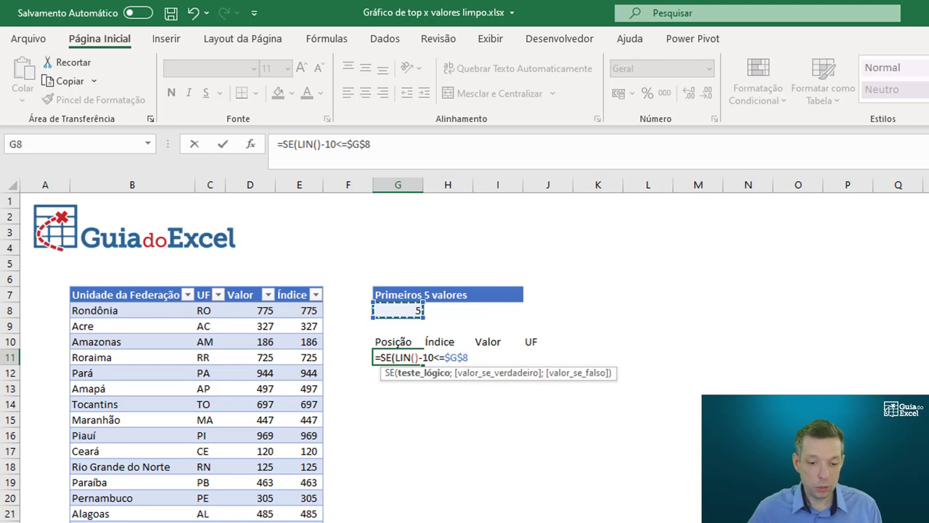
{"action": "key", "text": "F4"}
{"action": "type", "text": ";LI"}
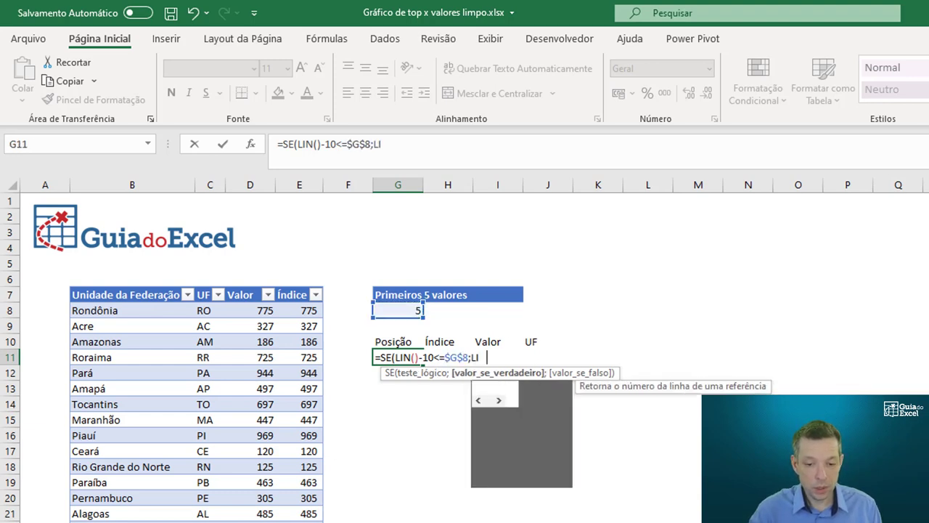
{"action": "type", "text": "N()-10"}
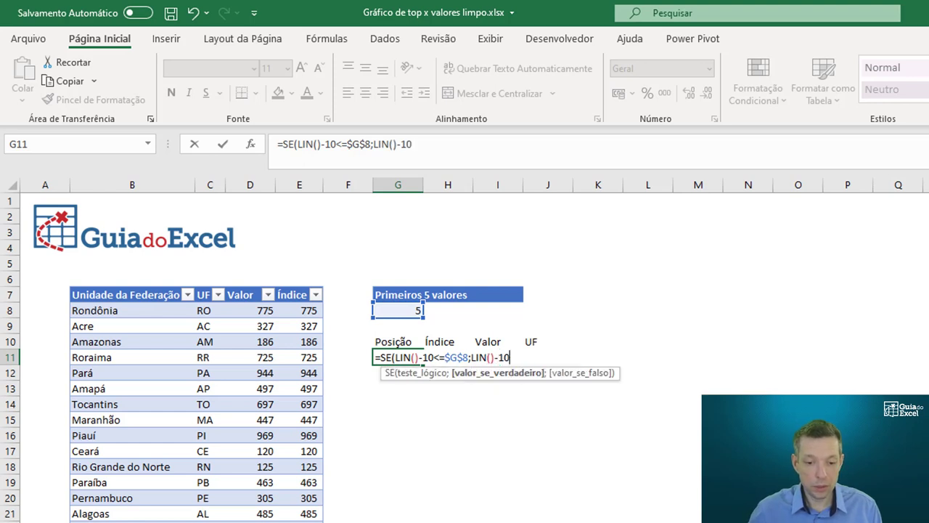
{"action": "type", "text": ";"}
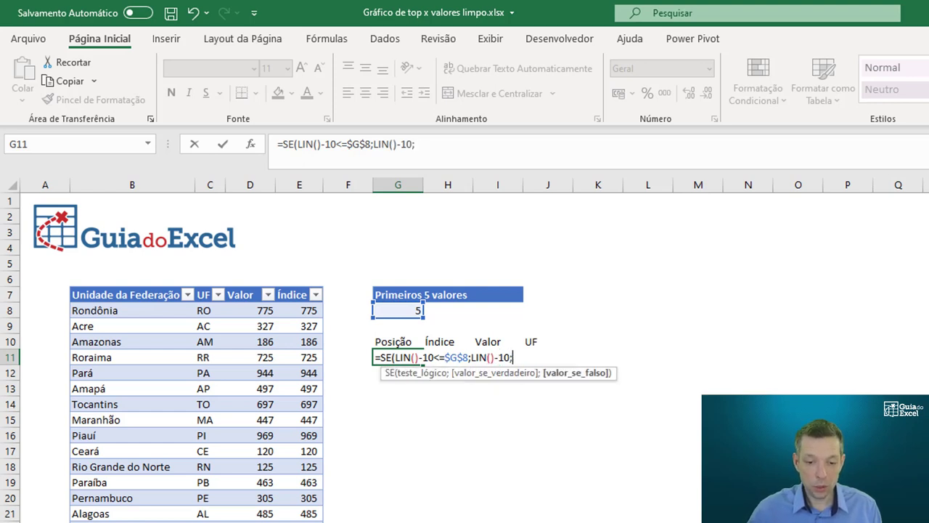
{"action": "type", "text": "\"\")"}
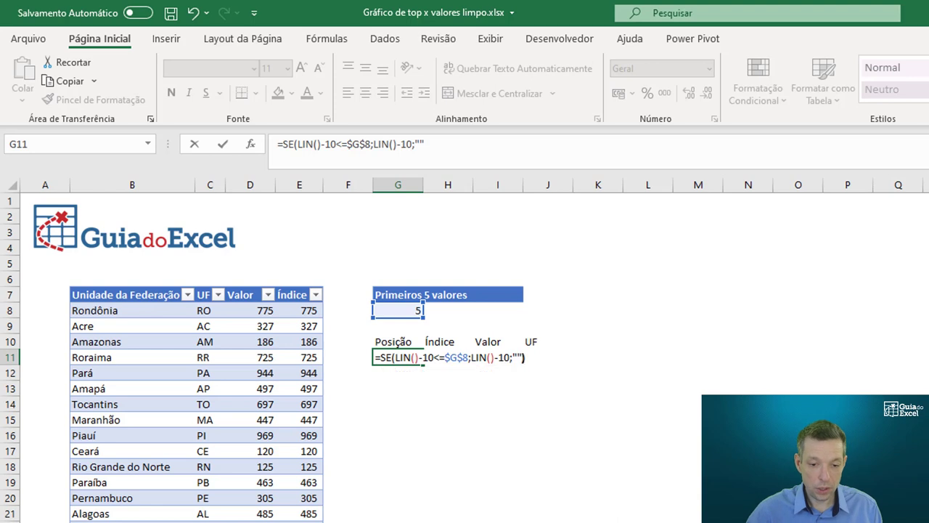
{"action": "key", "text": "Return"}
Step: Copy the G11 position formula down through G12 to G20
{"action": "left_click", "coordinate": [398, 357]}
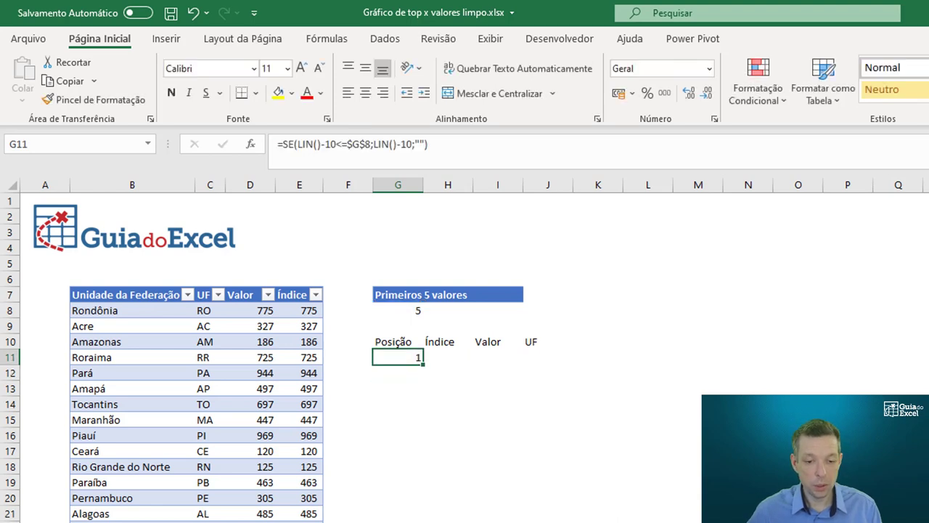
{"action": "key", "text": "ctrl+c"}
{"action": "key", "text": "Down"}
{"action": "key", "text": "ctrl+v"}
{"action": "key", "text": "Down"}
{"action": "key", "text": "ctrl+v"}
{"action": "key", "text": "Down"}
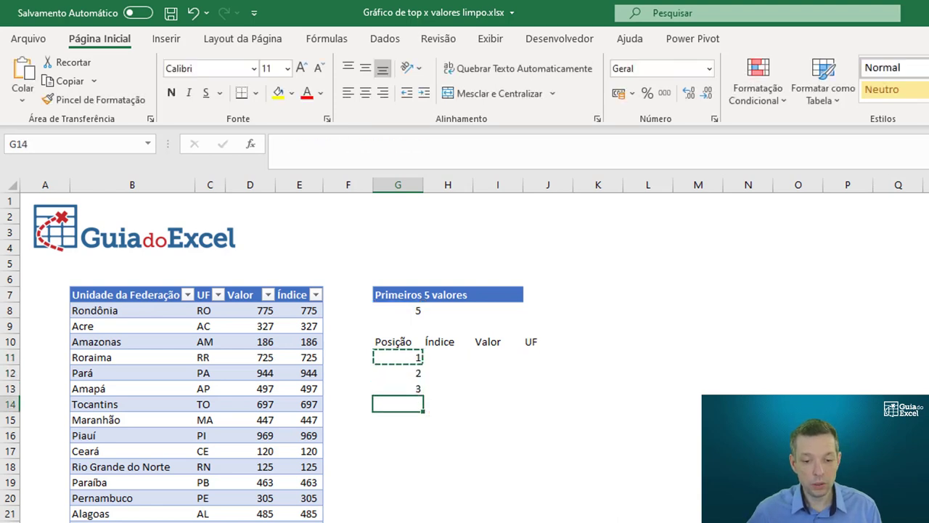
{"action": "key", "text": "ctrl+v"}
{"action": "key", "text": "Down"}
{"action": "key", "text": "ctrl+v"}
{"action": "key", "text": "Down"}
{"action": "key", "text": "ctrl+v"}
{"action": "key", "text": "Down"}
{"action": "key", "text": "ctrl+v"}
{"action": "key", "text": "Down"}
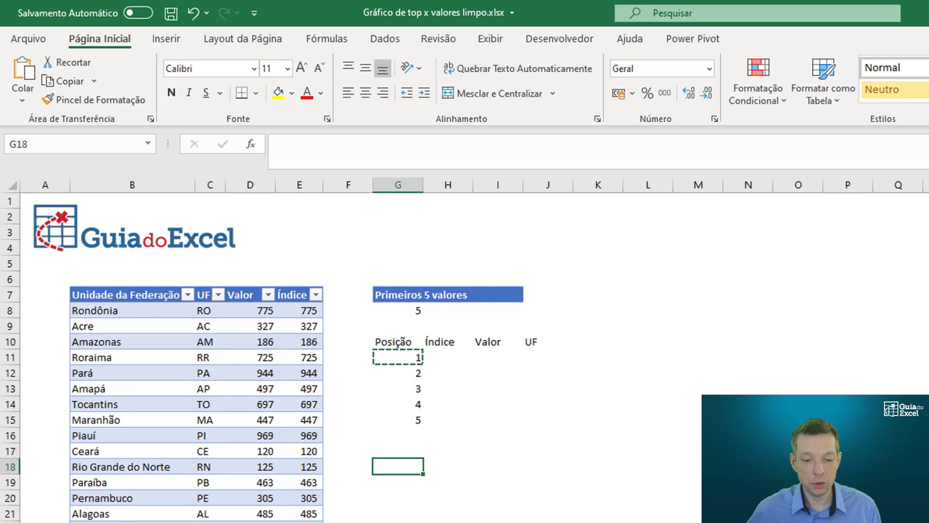
{"action": "key", "text": "ctrl+v"}
{"action": "key", "text": "Down"}
{"action": "key", "text": "Down"}
{"action": "key", "text": "ctrl+v"}
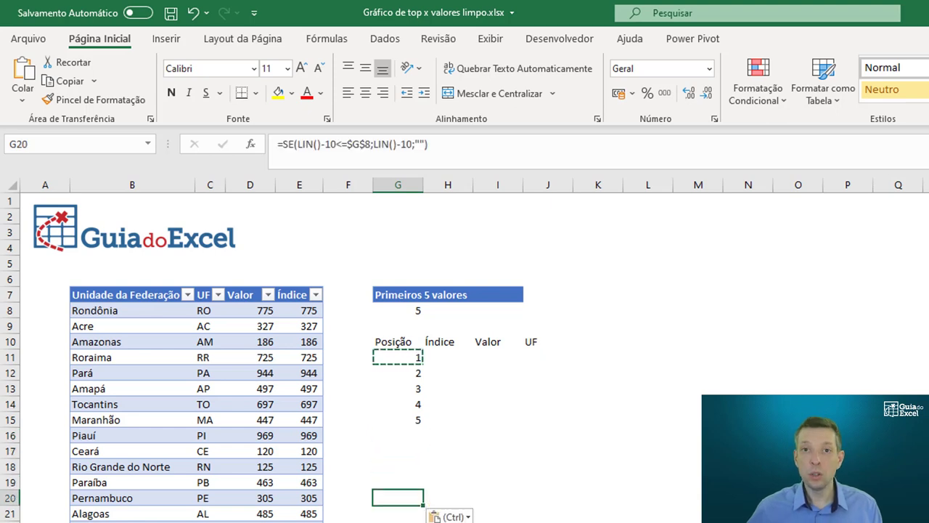
{"action": "key", "text": "Escape"}
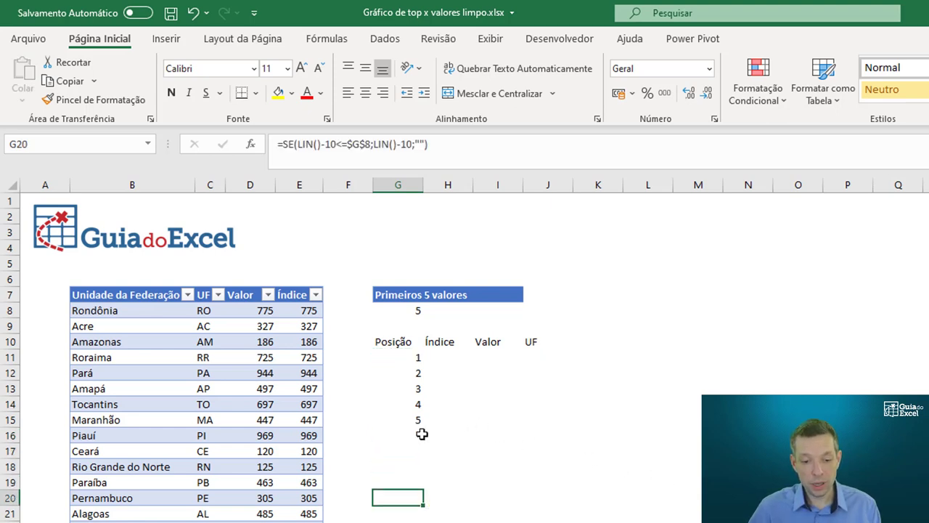
Step: Test the Posição list with counts 6, 7 and 3 in G8, then restore 5
{"action": "mouse_move", "coordinate": [421, 433]}
{"action": "left_mouse_down"}
{"action": "mouse_move", "coordinate": [407, 506]}
{"action": "mouse_move", "coordinate": [399, 421]}
{"action": "left_mouse_up"}
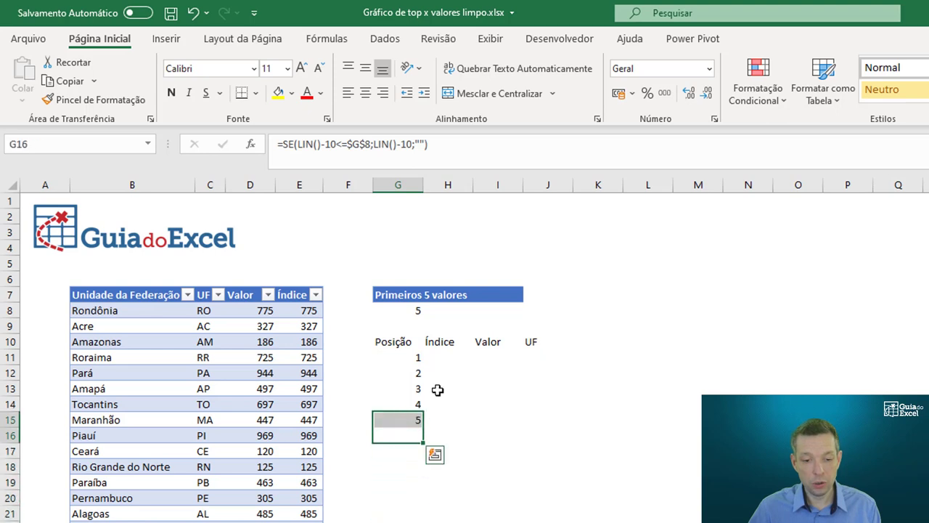
{"action": "left_click", "coordinate": [407, 311]}
{"action": "type", "text": "6"}
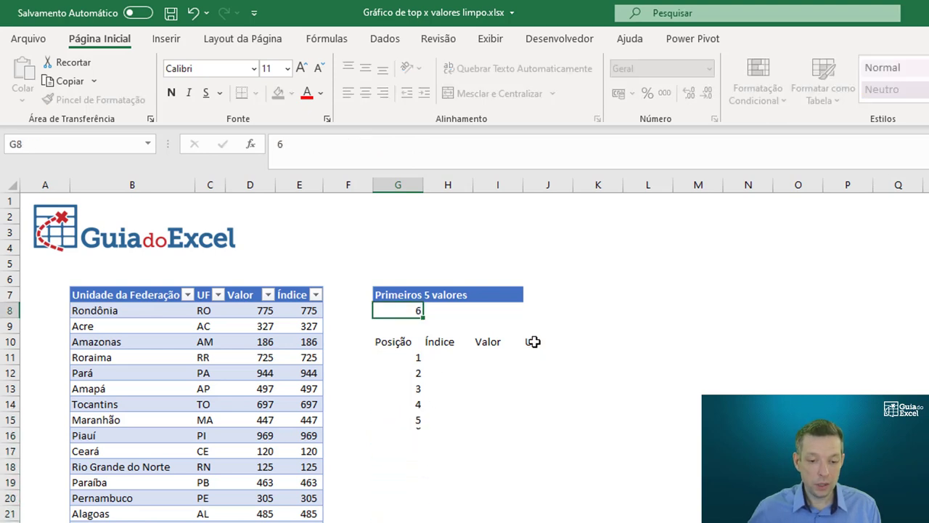
{"action": "key", "text": "ctrl+Return"}
{"action": "type", "text": "7"}
{"action": "key", "text": "ctrl+Return"}
{"action": "type", "text": "3"}
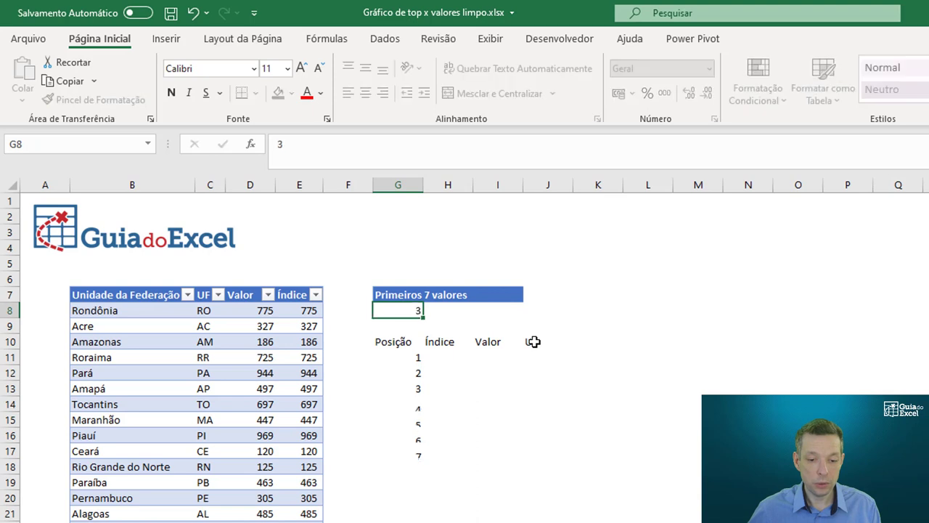
{"action": "key", "text": "Return"}
{"action": "key", "text": "Up"}
{"action": "type", "text": "5"}
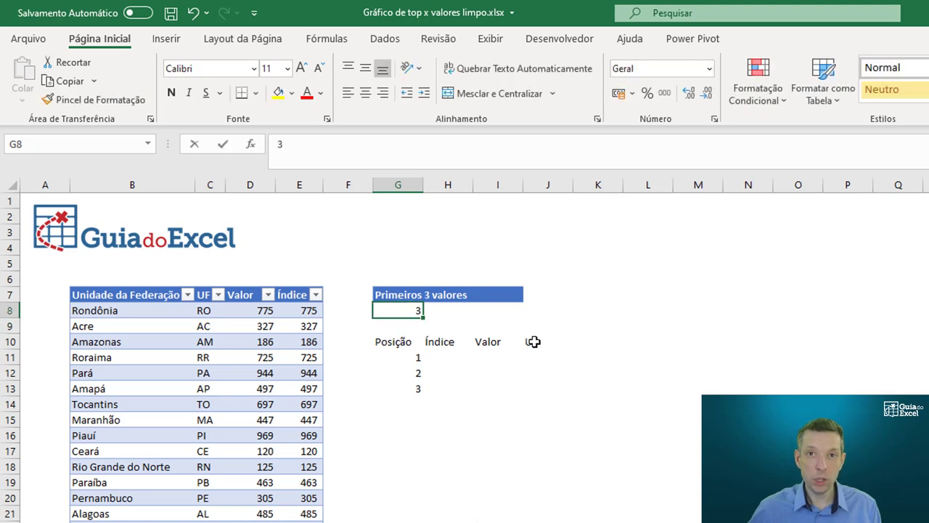
{"action": "key", "text": "Return"}
{"action": "key", "text": "Down"}
{"action": "key", "text": "Down"}
{"action": "key", "text": "Down"}
{"action": "key", "text": "Down"}
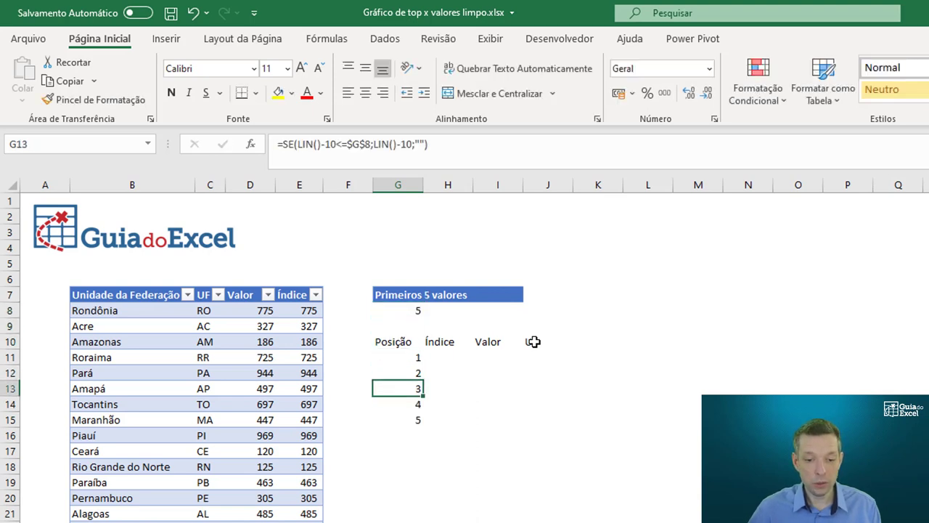
Step: In H11, start a MAIOR formula over the whole Tabela2[Índice] column
{"action": "left_click", "coordinate": [410, 356]}
{"action": "left_click", "coordinate": [451, 358]}
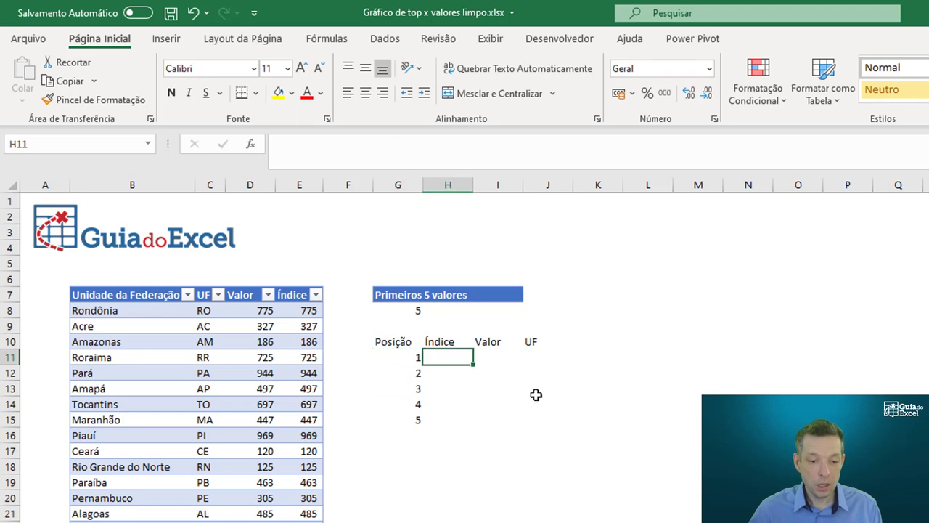
{"action": "type", "text": "="}
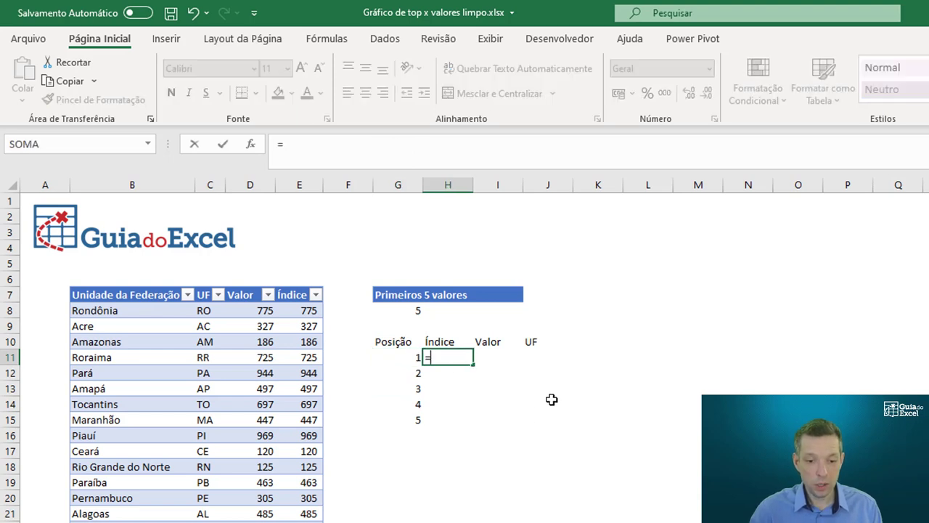
{"action": "type", "text": "MAIOR("}
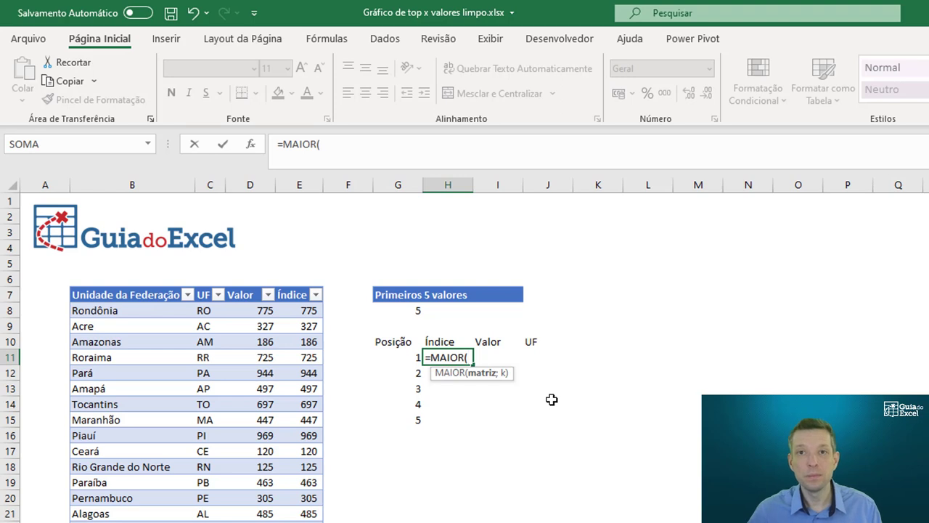
{"action": "key", "text": "Escape"}
{"action": "type", "text": "="}
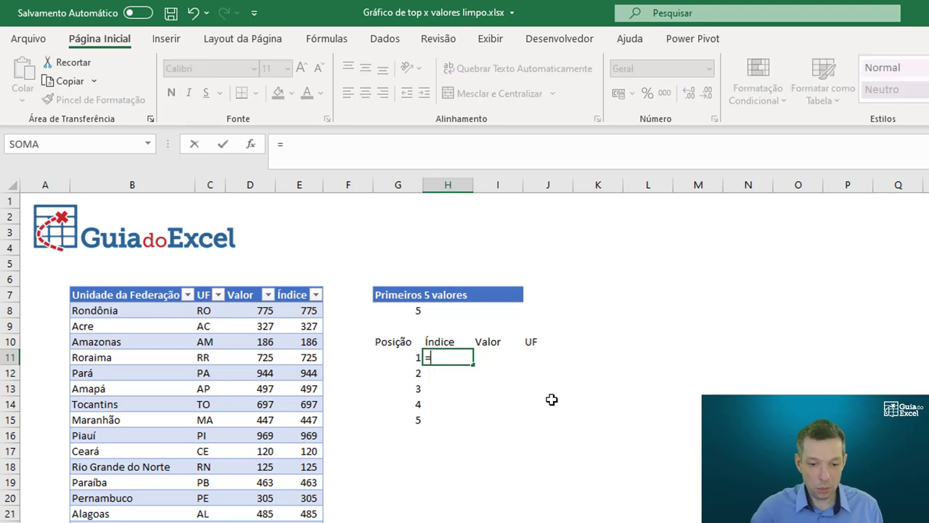
{"action": "type", "text": "MAIOR("}
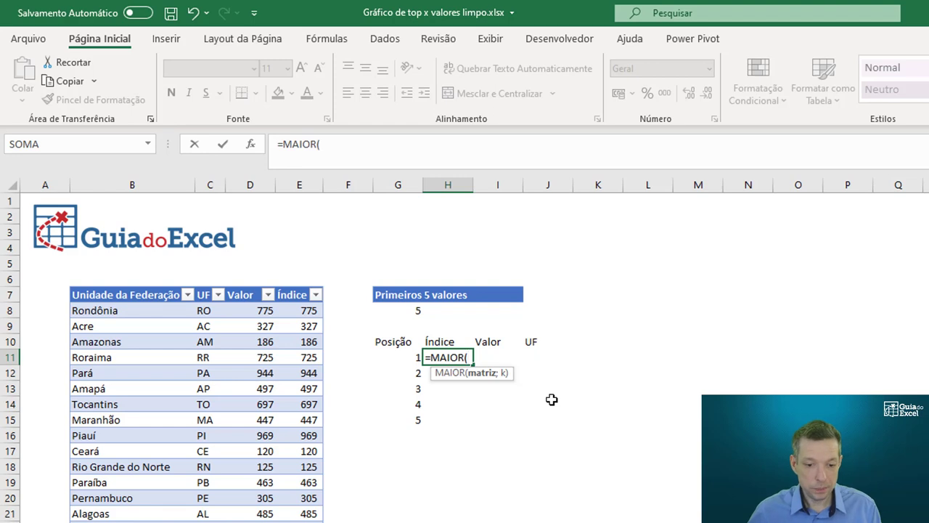
{"action": "key", "text": "Left"}
{"action": "key", "text": "Left"}
Step: Use the column-locked $G11 as the rank and wrap the formula in SEERRO
{"action": "key", "text": "Left"}
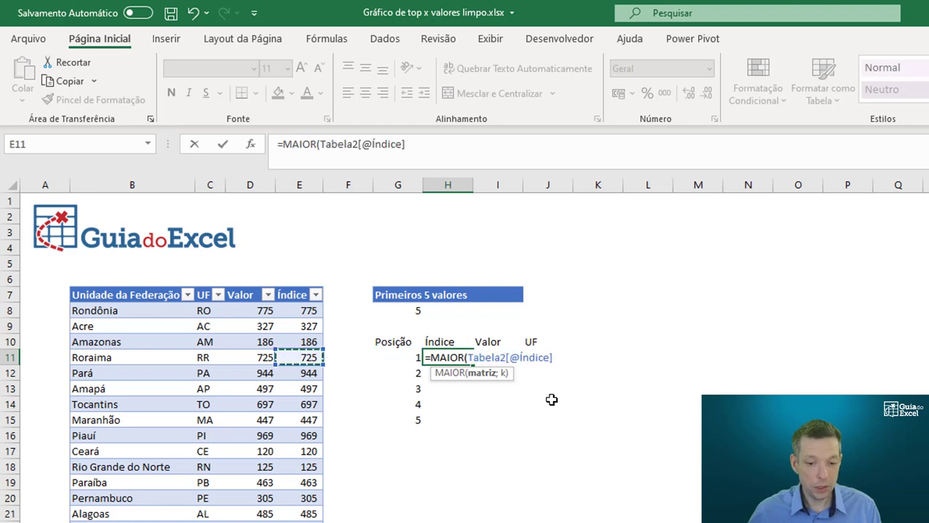
{"action": "key", "text": "ctrl+shift+Down"}
{"action": "type", "text": ";"}
{"action": "key", "text": "Down"}
{"action": "key", "text": "Left"}
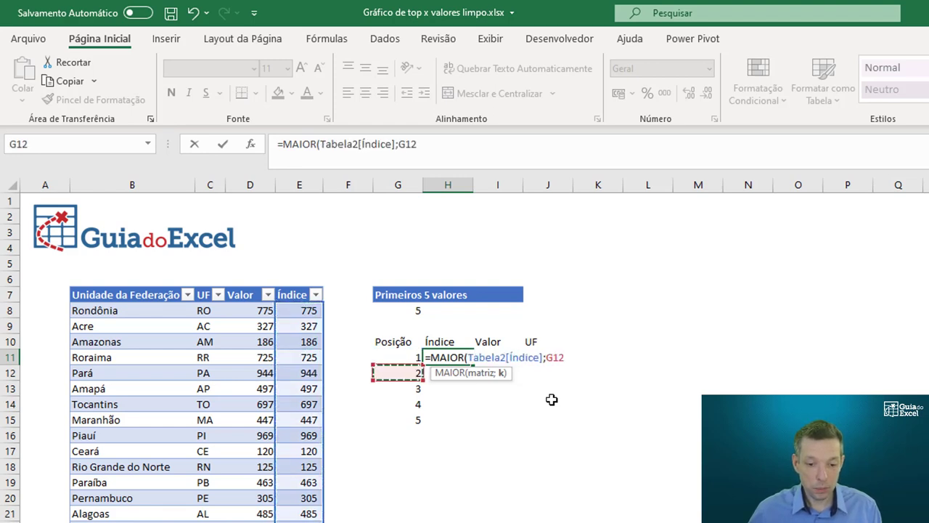
{"action": "key", "text": "Up"}
{"action": "key", "text": "Left"}
{"action": "key", "text": "Right"}
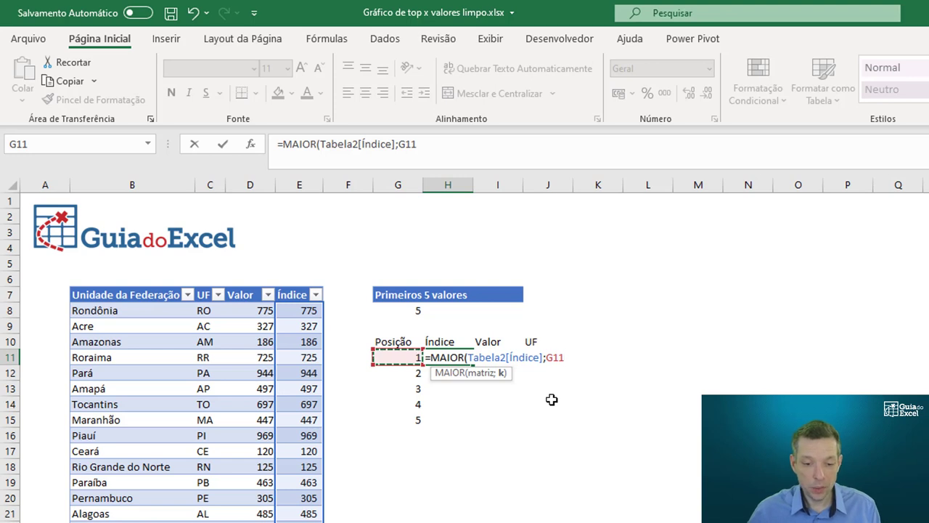
{"action": "key", "text": "F4"}
{"action": "key", "text": "F4"}
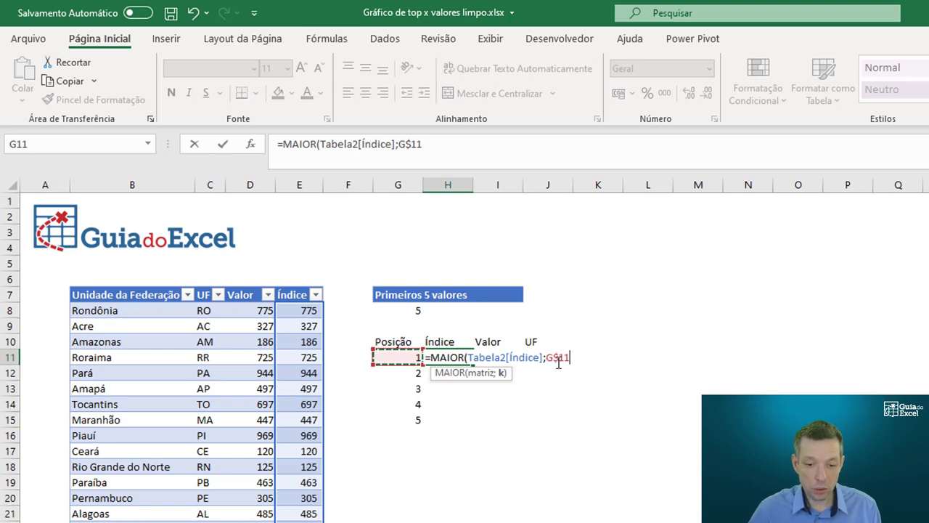
{"action": "key", "text": "F4"}
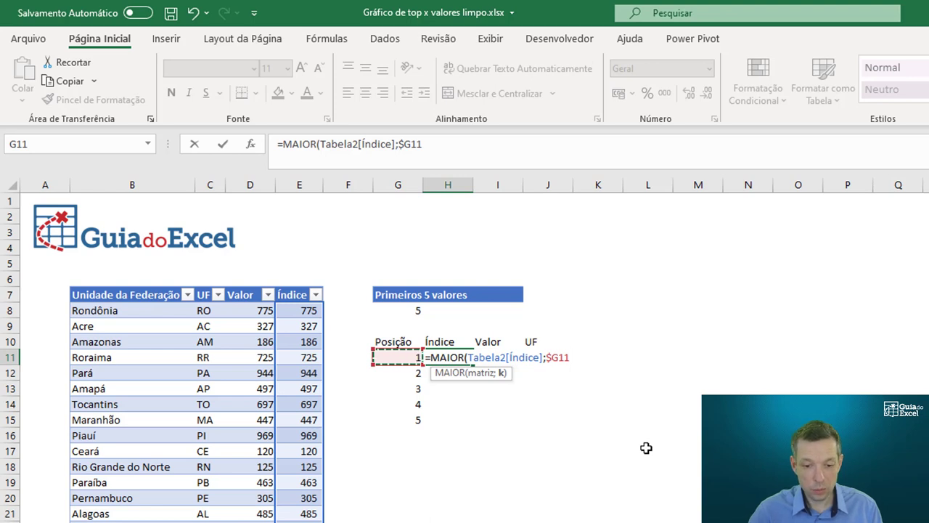
{"action": "type", "text": ")"}
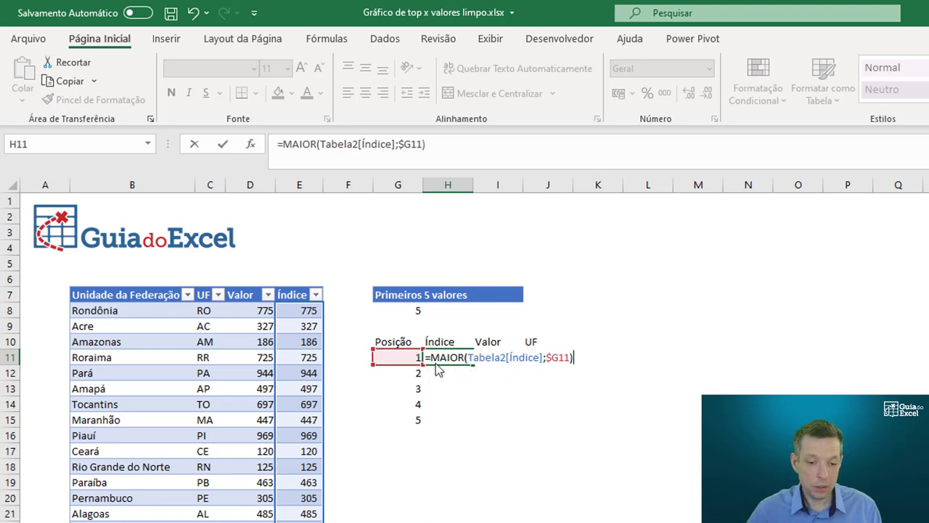
{"action": "key", "text": "Home"}
{"action": "key", "text": "Right"}
{"action": "type", "text": "SEERRO"}
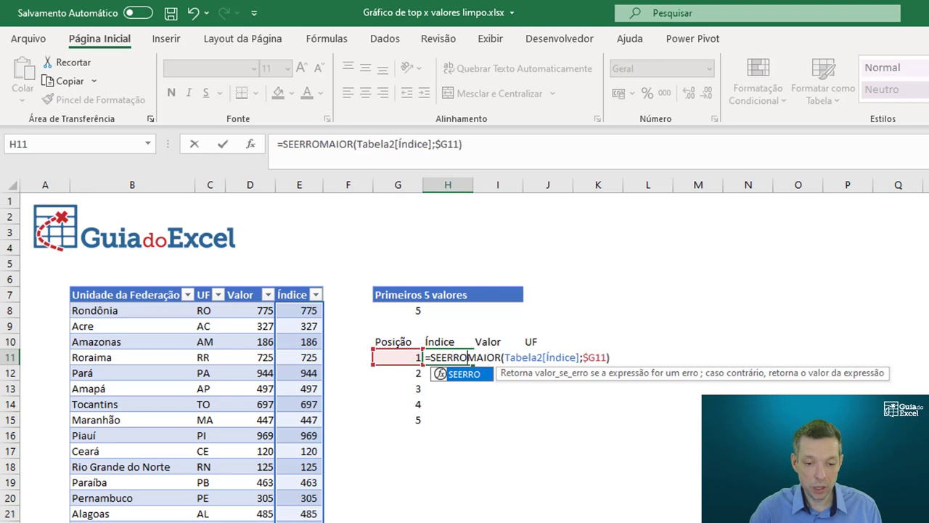
{"action": "type", "text": "("}
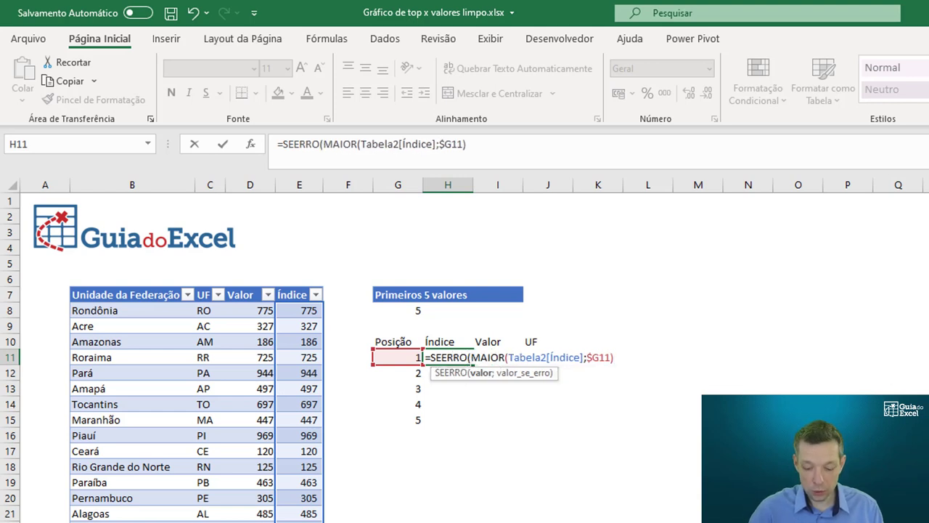
{"action": "type", "text": ";"}
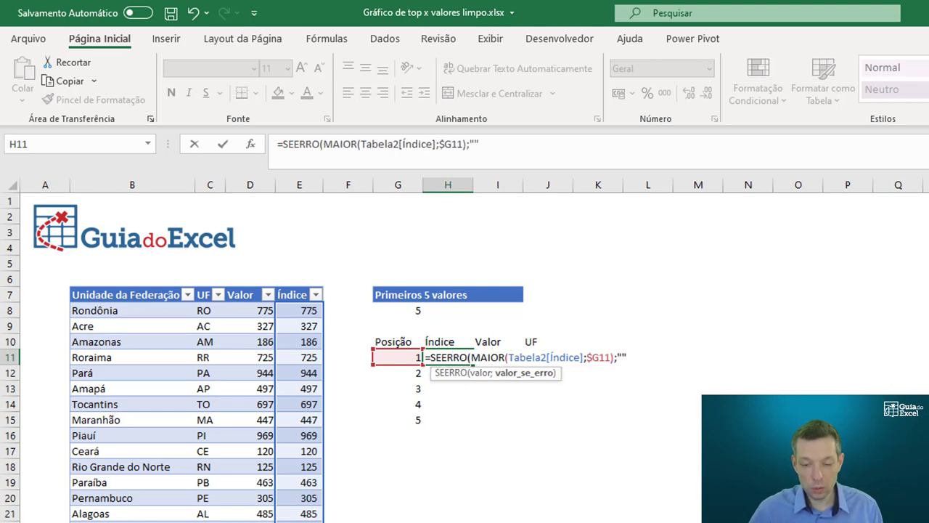
{"action": "type", "text": ")"}
Step: Commit the H11 formula and paste it down H11:H20 (969, 944, 940, 871, 868)
{"action": "key", "text": "Return"}
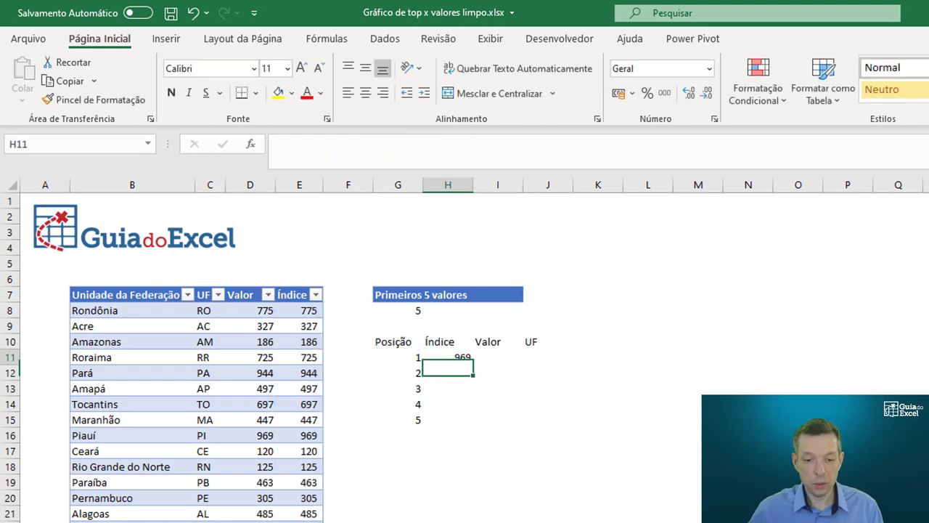
{"action": "key", "text": "Up"}
{"action": "key", "text": "ctrl+c"}
{"action": "left_click", "coordinate": [447, 496]}
{"action": "key", "text": "ctrl+shift+Up"}
{"action": "key", "text": "ctrl+v"}
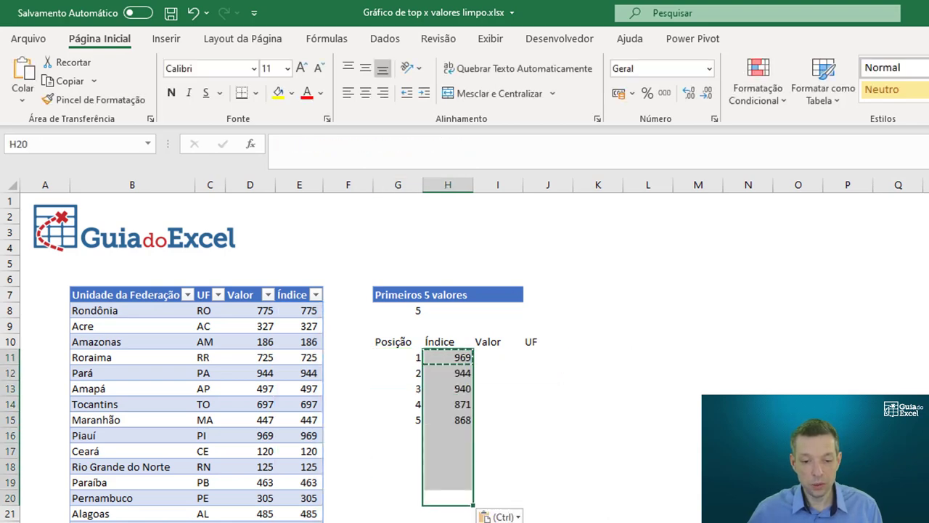
Step: Review the H11 formula's references without changing it
{"action": "scroll", "coordinate": [680, 293], "scroll_direction": "down", "scroll_amount": 2}
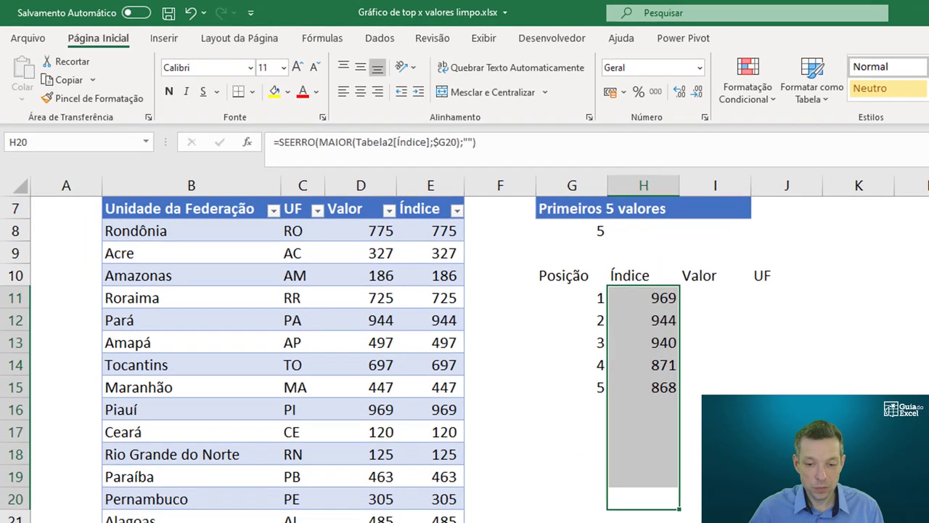
{"action": "scroll", "coordinate": [575, 252], "scroll_direction": "up", "scroll_amount": 1}
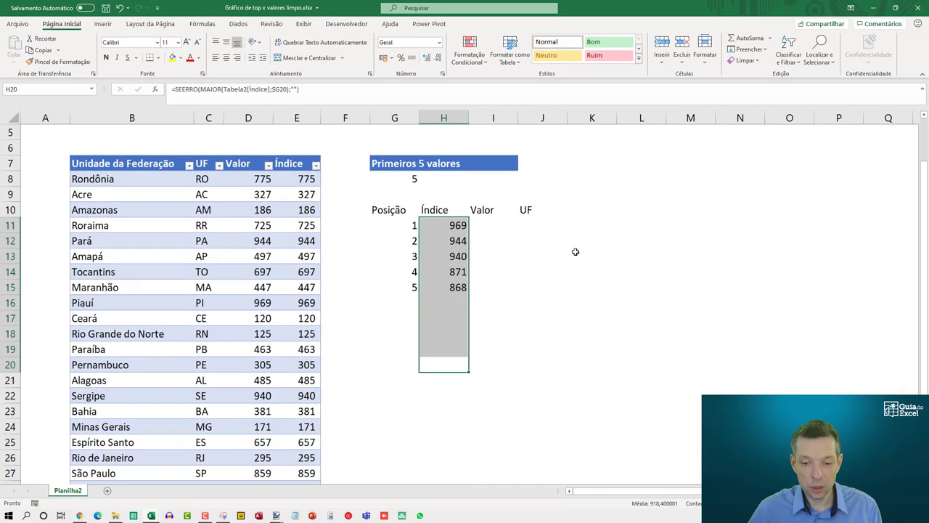
{"action": "left_click", "coordinate": [487, 227]}
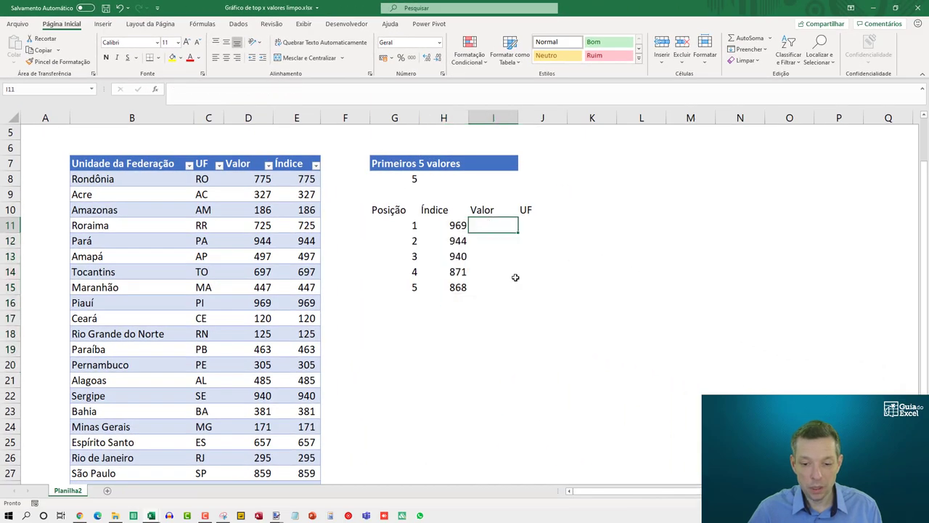
{"action": "key", "text": "Left"}
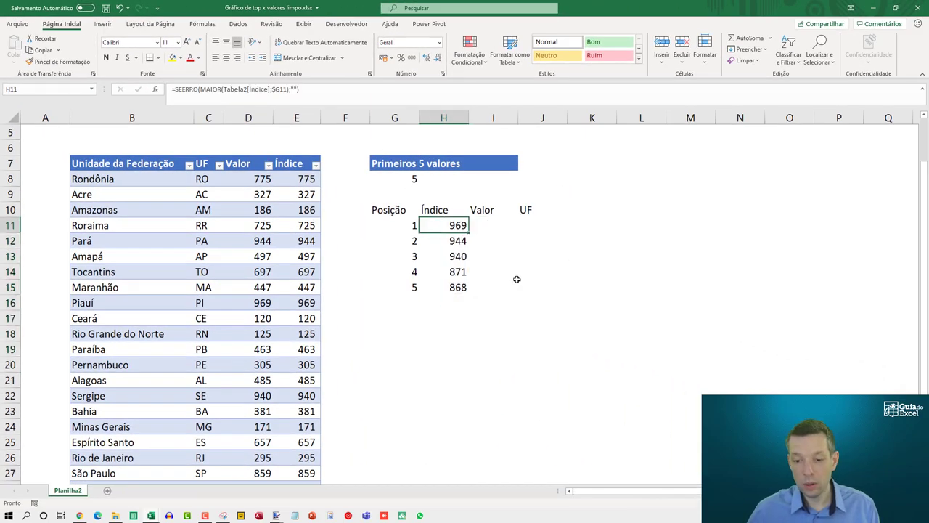
{"action": "key", "text": "F2"}
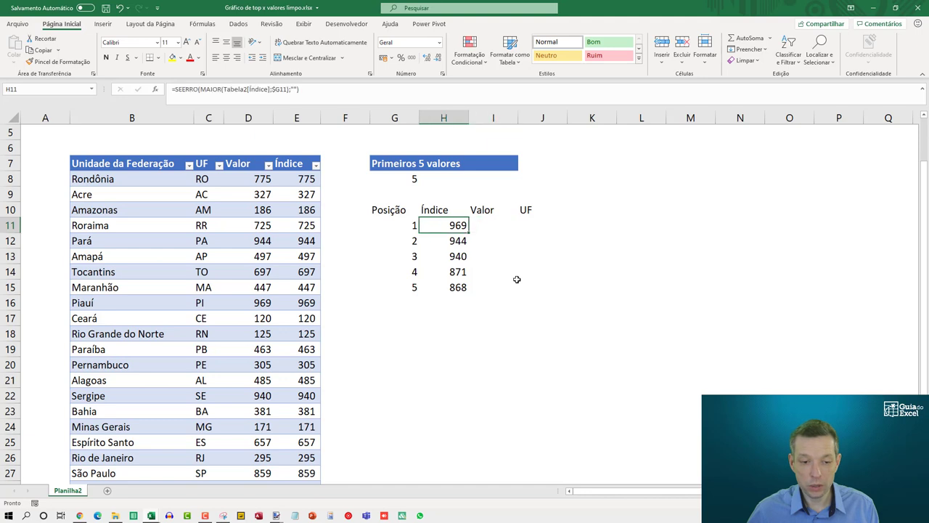
{"action": "key", "text": "ctrl+Return"}
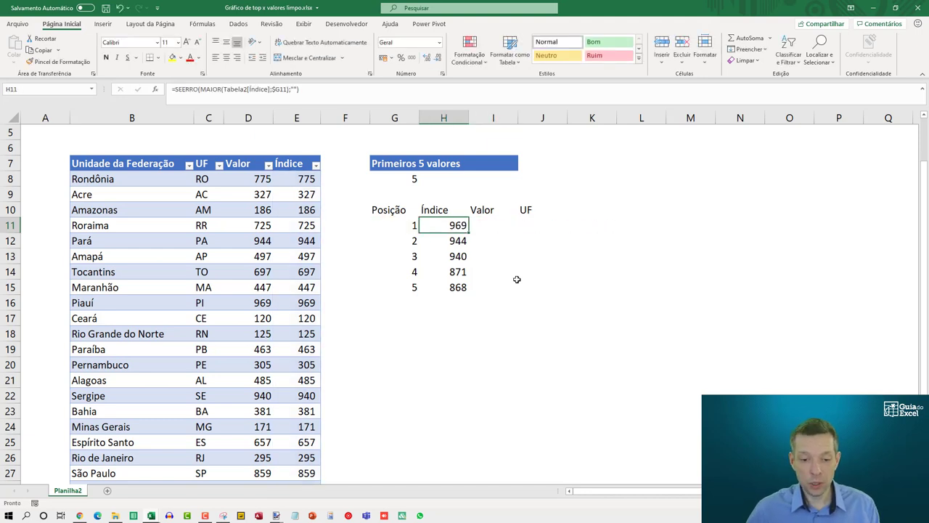
{"action": "key", "text": "Right"}
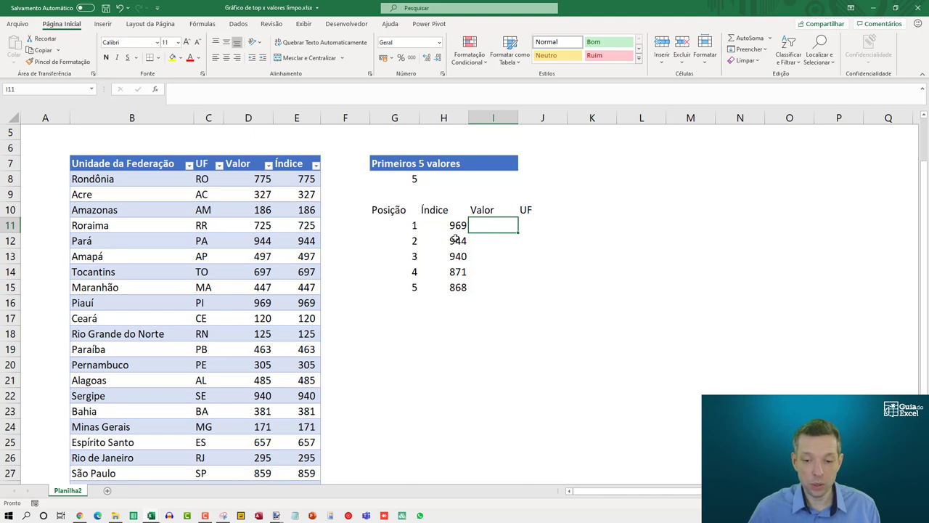
Step: In I11, enter =ÍNDICE(Tabela2[Valor];CORRESP(H11;Tabela2[Índice];0)) to fetch position 1's Valor
{"action": "left_click", "coordinate": [459, 226]}
{"action": "left_click", "coordinate": [483, 226]}
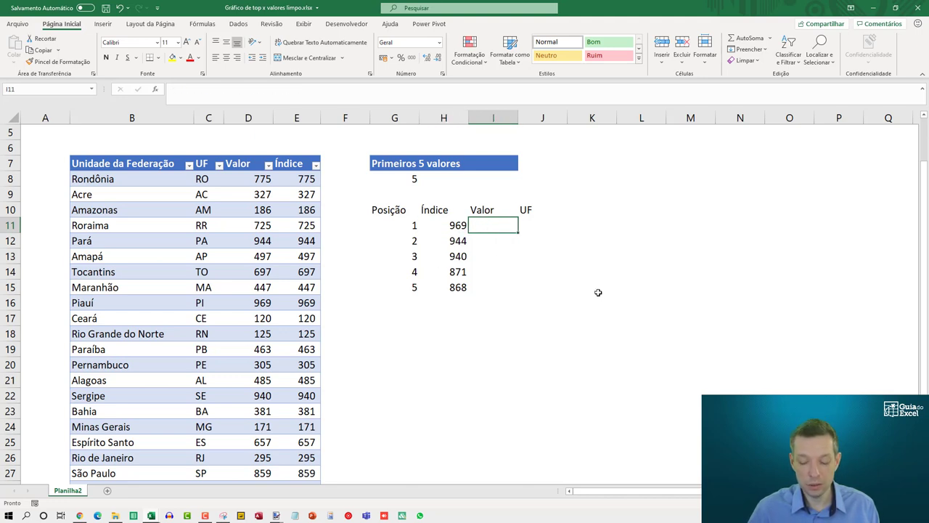
{"action": "type", "text": "="}
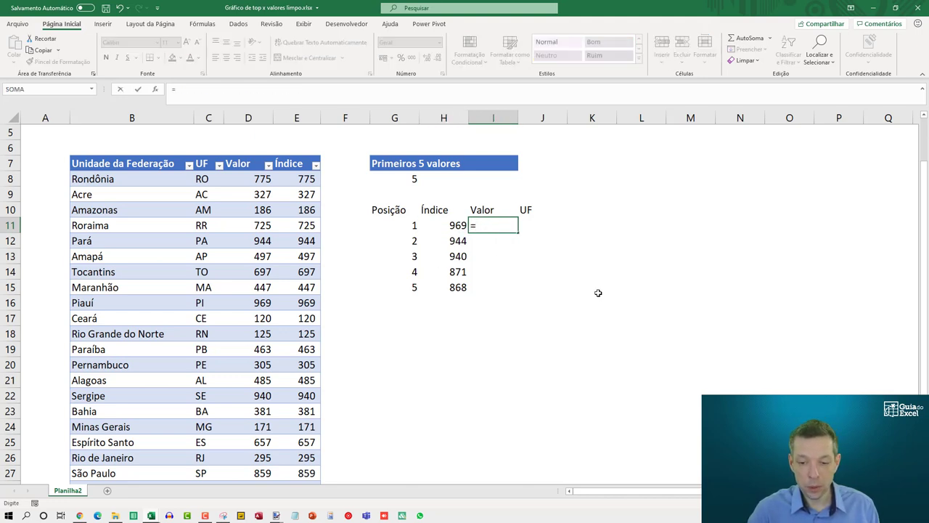
{"action": "type", "text": "ÍNDICE("}
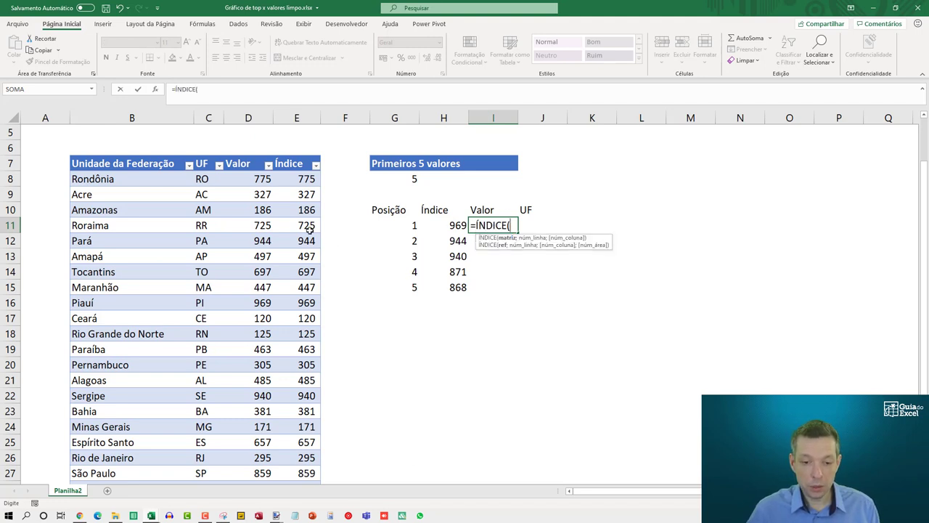
{"action": "left_click", "coordinate": [247, 210]}
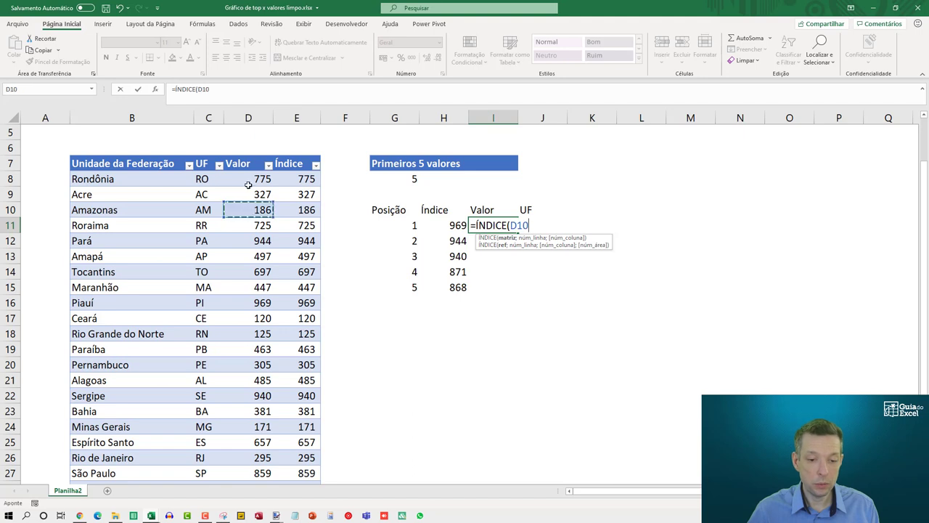
{"action": "key", "text": "ctrl+space"}
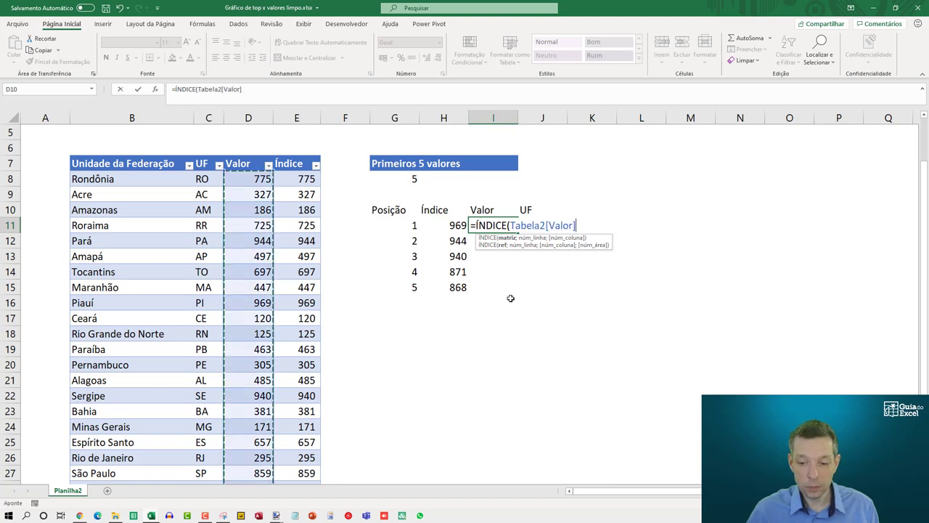
{"action": "type", "text": ";"}
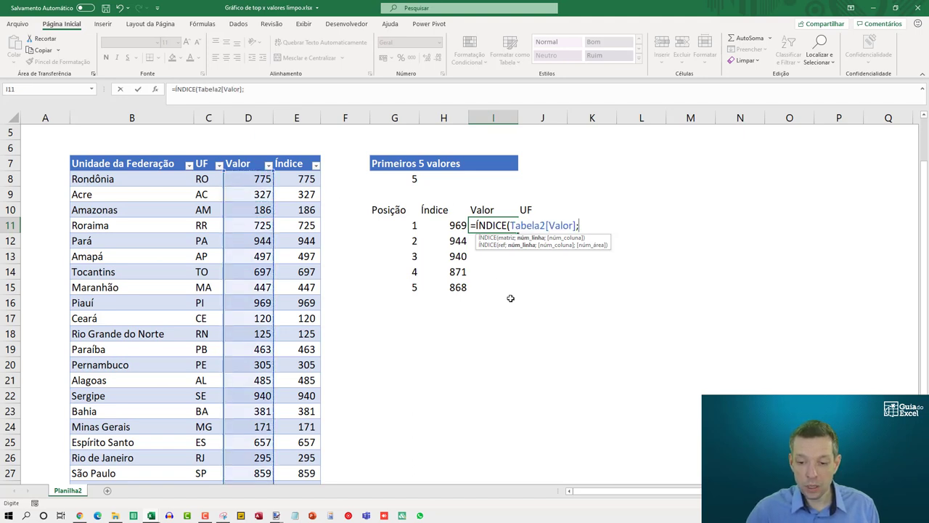
{"action": "type", "text": "CORRESP("}
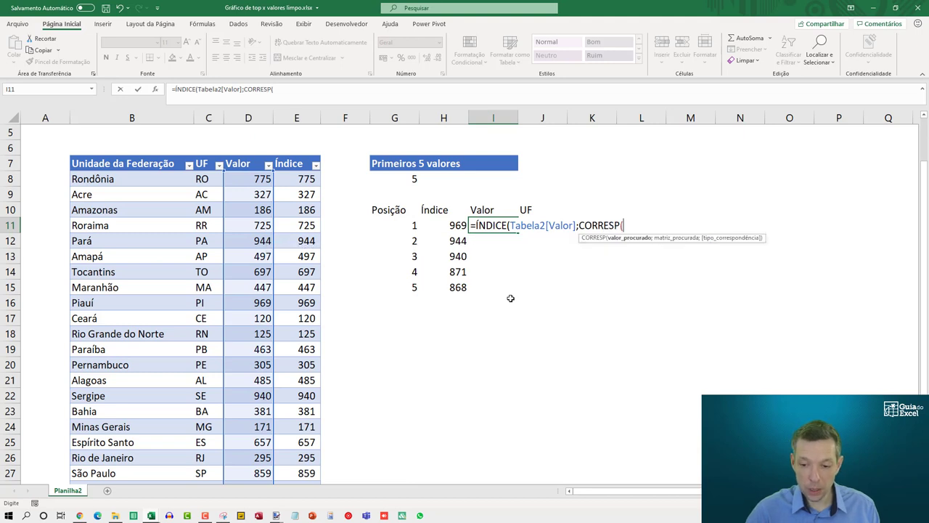
{"action": "key", "text": "Left"}
{"action": "key", "text": "Left"}
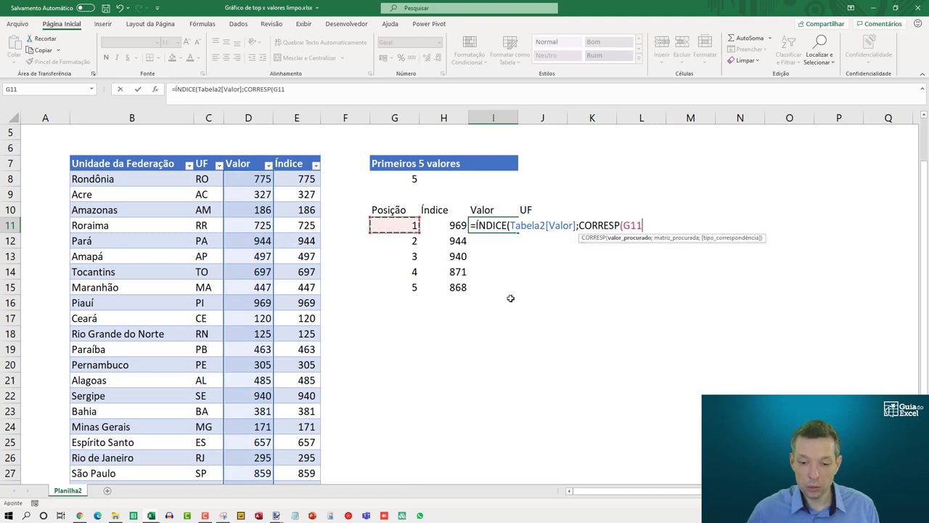
{"action": "key", "text": "Right"}
{"action": "type", "text": ";"}
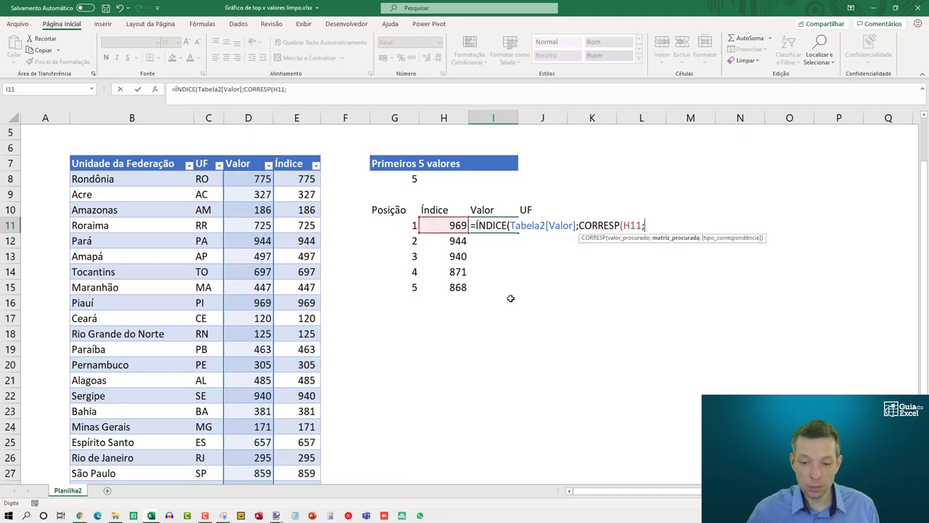
{"action": "key", "text": "Left"}
{"action": "key", "text": "Left"}
{"action": "key", "text": "Left"}
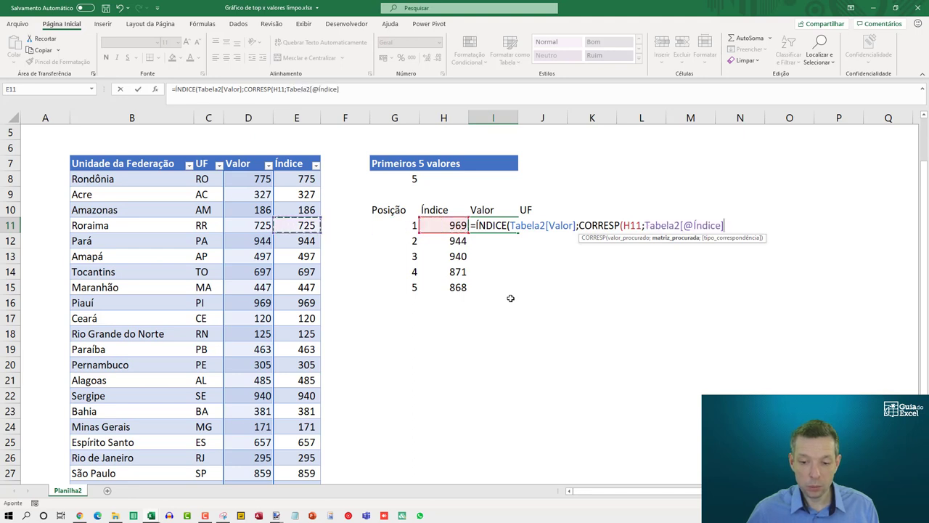
{"action": "key", "text": "ctrl+space"}
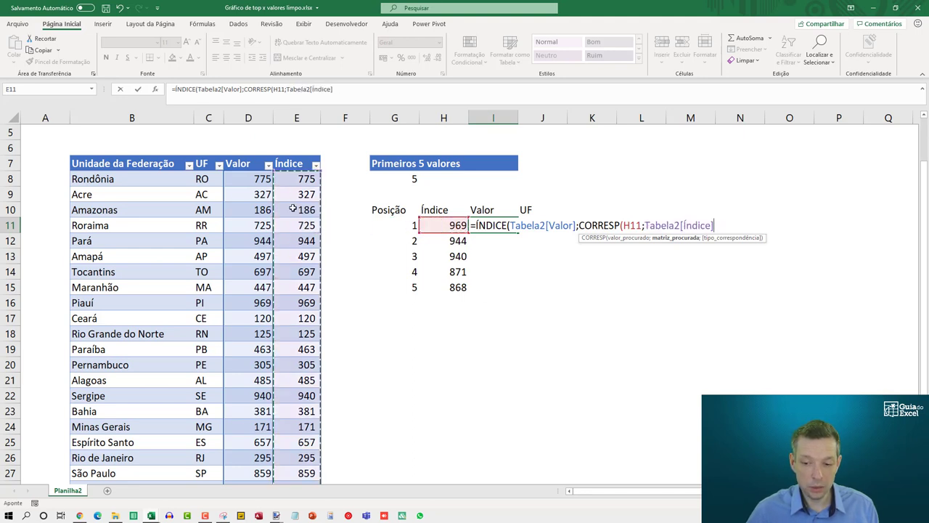
{"action": "type", "text": ";"}
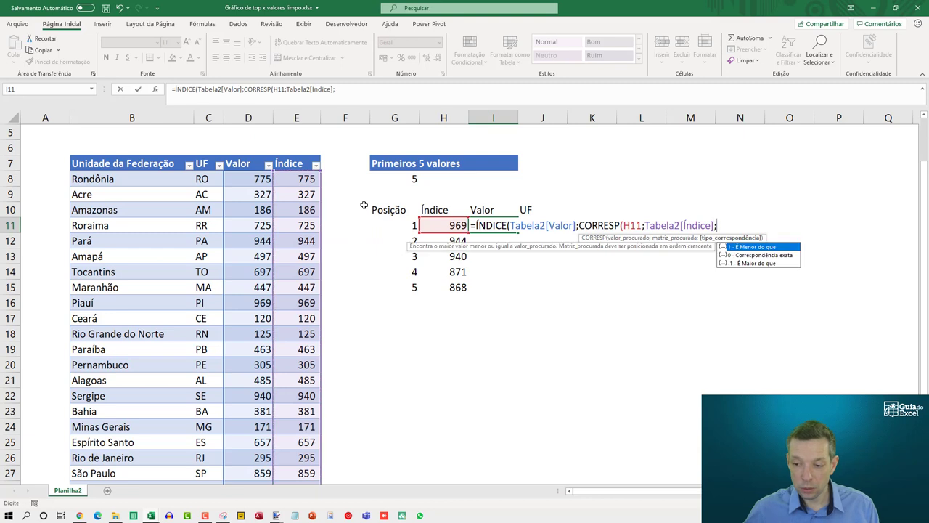
{"action": "type", "text": "0)"}
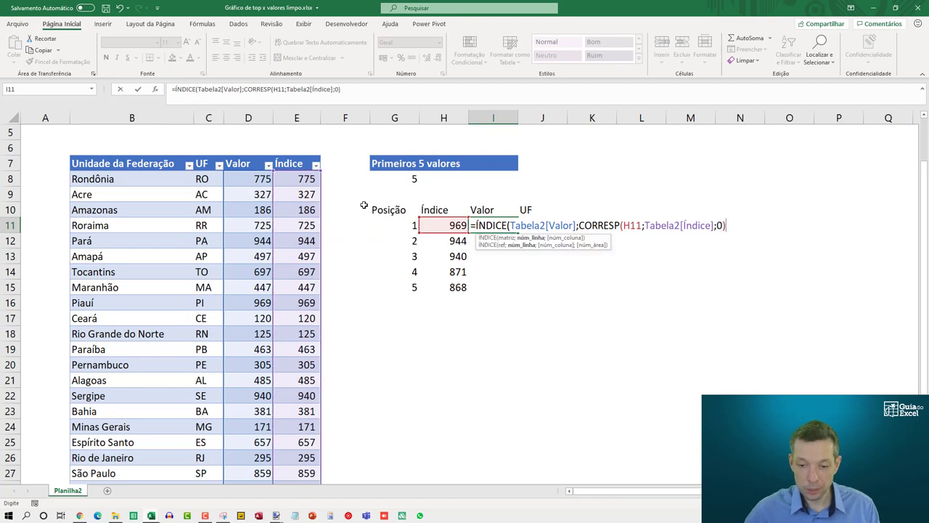
{"action": "type", "text": ")"}
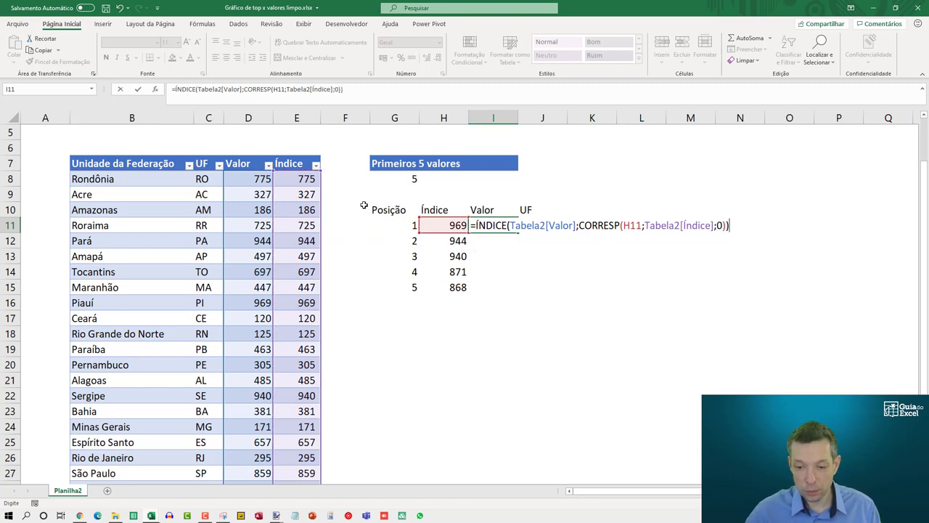
Step: Commit the I11 lookup formula and paste it down I11:I20
{"action": "key", "text": "ctrl+Return"}
{"action": "key", "text": "ctrl+c"}
{"action": "key", "text": "Left"}
{"action": "key", "text": "ctrl+Down"}
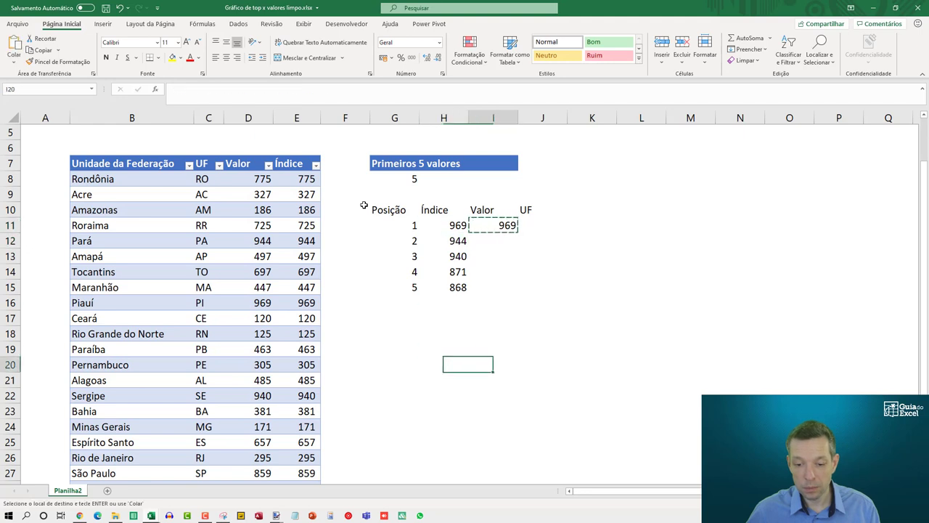
{"action": "key", "text": "Right"}
{"action": "key", "text": "ctrl+shift+Up"}
{"action": "key", "text": "ctrl+v"}
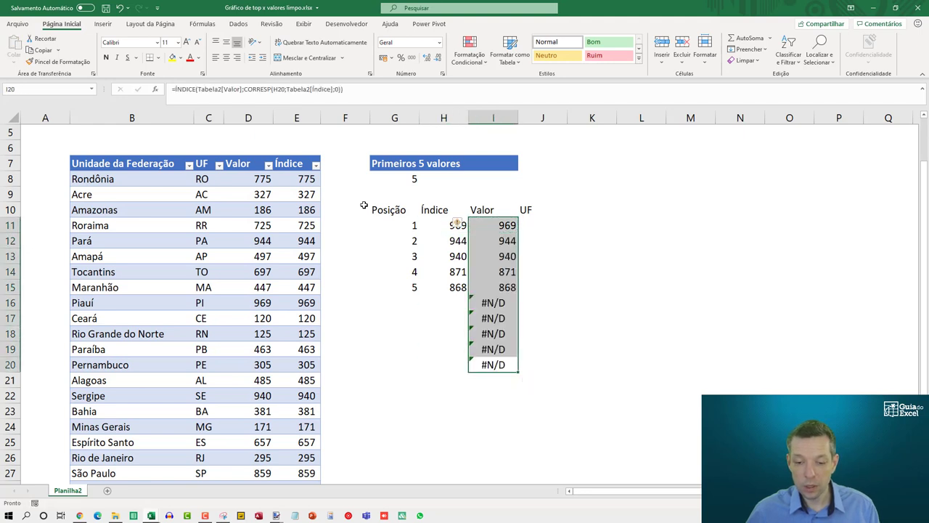
{"action": "key", "text": "Escape"}
Step: Wrap the I11 formula in SEERRO and paste it down I11:I20, clearing the #N/D errors
{"action": "key", "text": "ctrl+Up"}
{"action": "key", "text": "Down"}
{"action": "key", "text": "F2"}
{"action": "key", "text": "Home"}
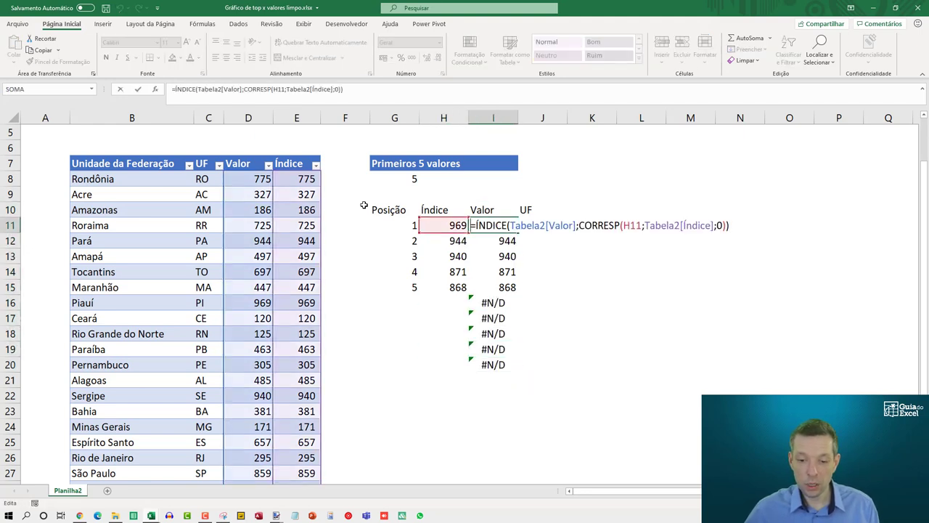
{"action": "key", "text": "Right"}
{"action": "type", "text": "SEER"}
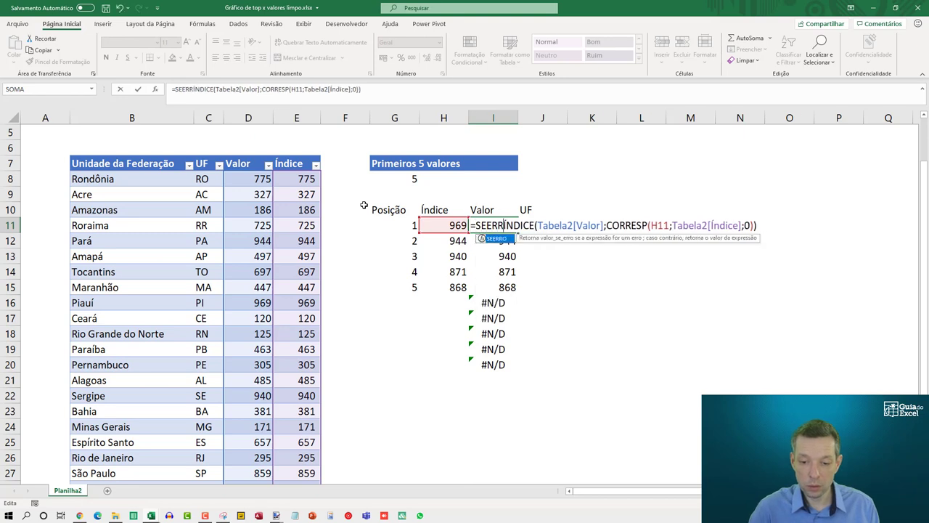
{"action": "type", "text": "RO("}
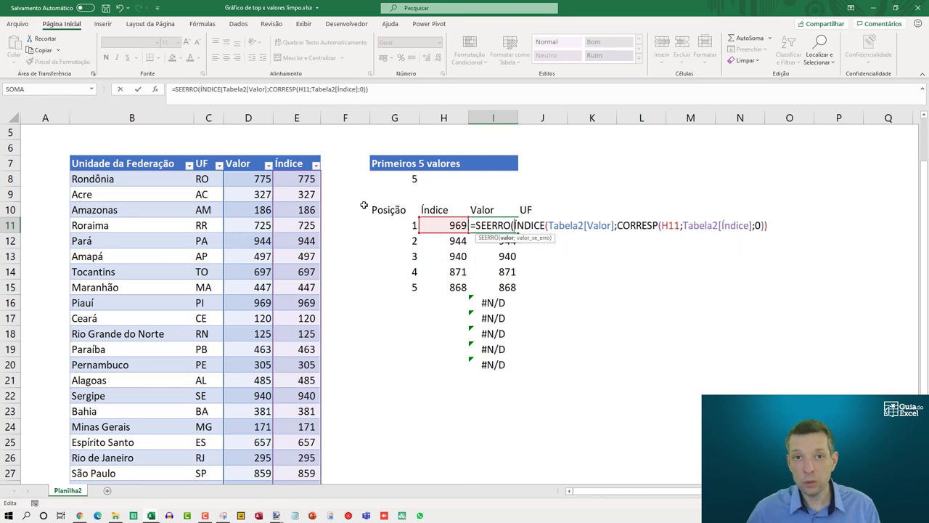
{"action": "type", "text": ";0"}
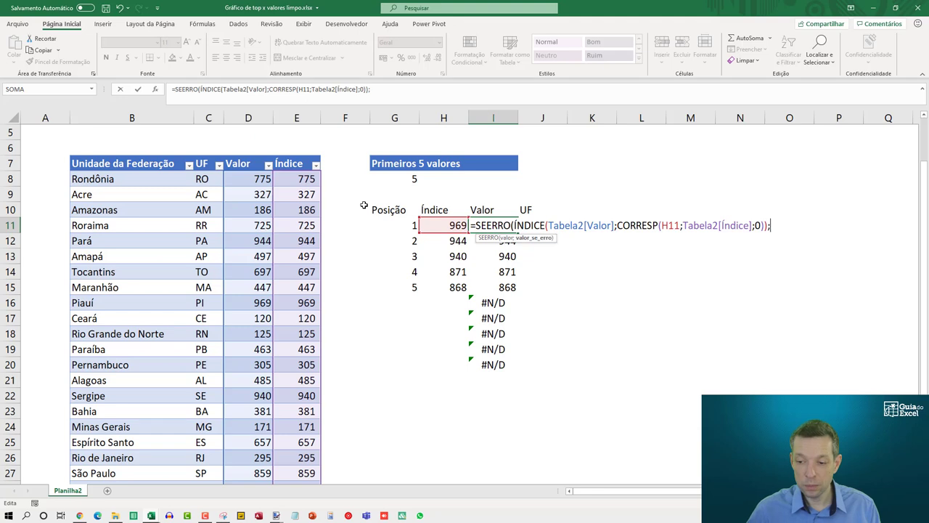
{"action": "type", "text": ")"}
{"action": "key", "text": "ctrl+Return"}
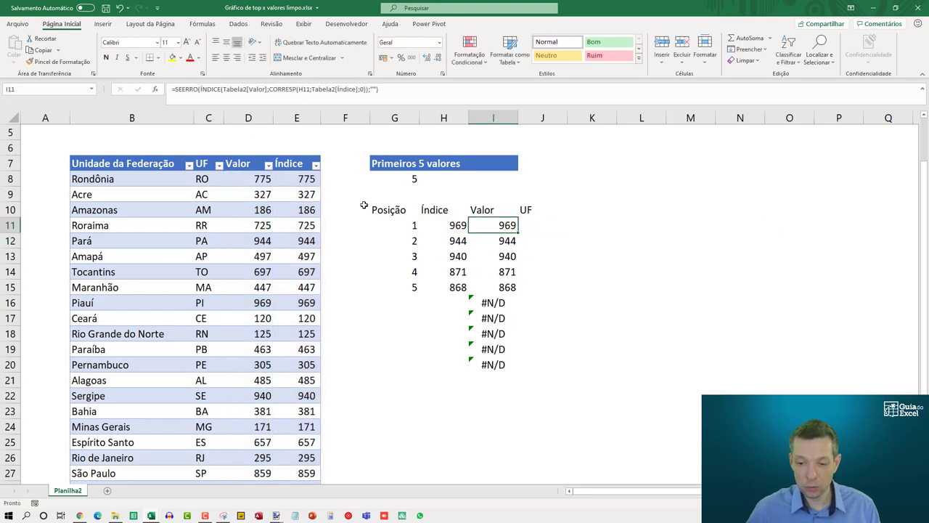
{"action": "key", "text": "ctrl+c"}
{"action": "key", "text": "ctrl+shift+Down"}
{"action": "key", "text": "ctrl+v"}
{"action": "key", "text": "Escape"}
{"action": "key", "text": "Right"}
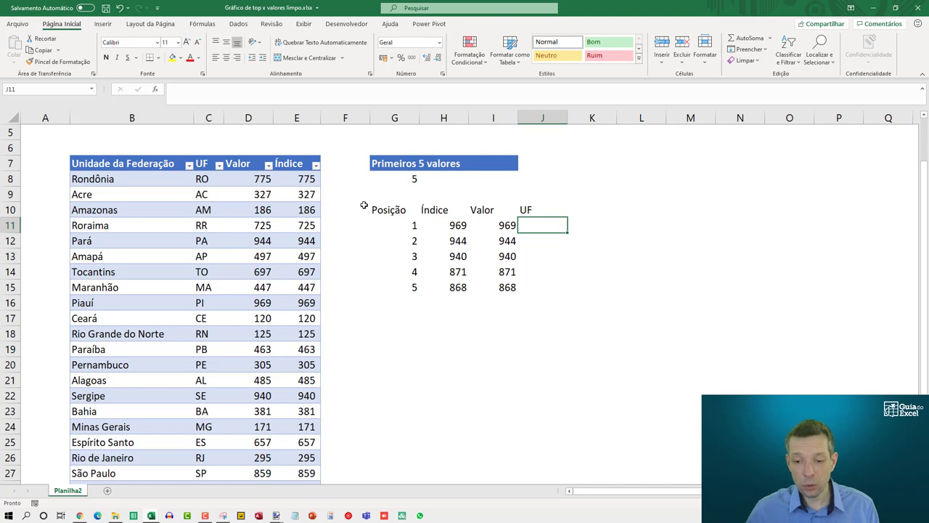
Step: Check the I11 Valor formula without changing it
{"action": "key", "text": "Left"}
{"action": "key", "text": "F2"}
{"action": "key", "text": "Escape"}
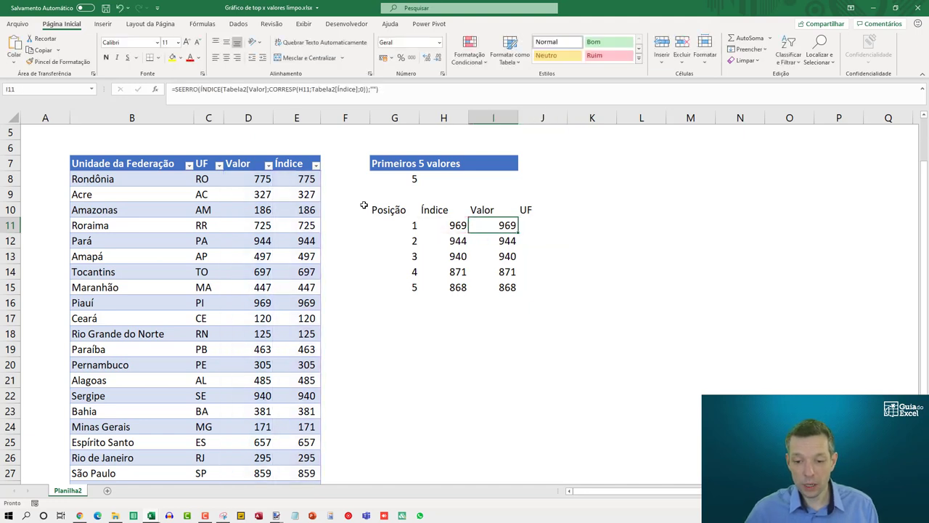
{"action": "key", "text": "Right"}
Step: In J11, reuse the Valor lookup formula but point it at the UF column
{"action": "key", "text": "F2"}
{"action": "key", "text": "ctrl+v"}
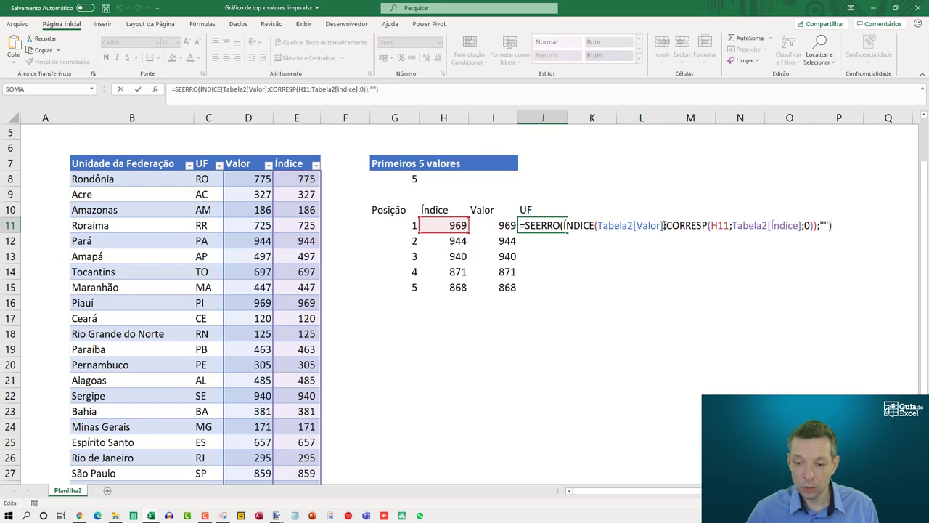
{"action": "left_click_drag", "start_coordinate": [665, 225], "coordinate": [601, 225]}
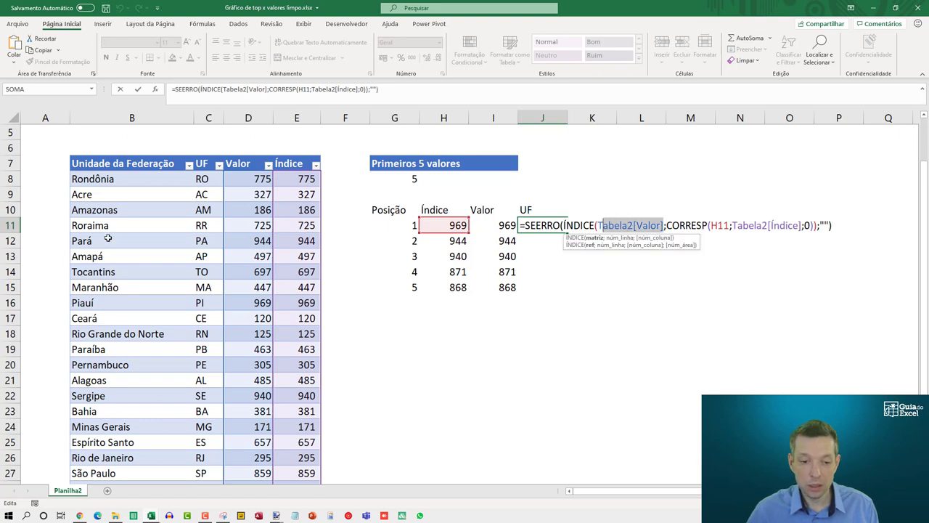
{"action": "key", "text": "Escape"}
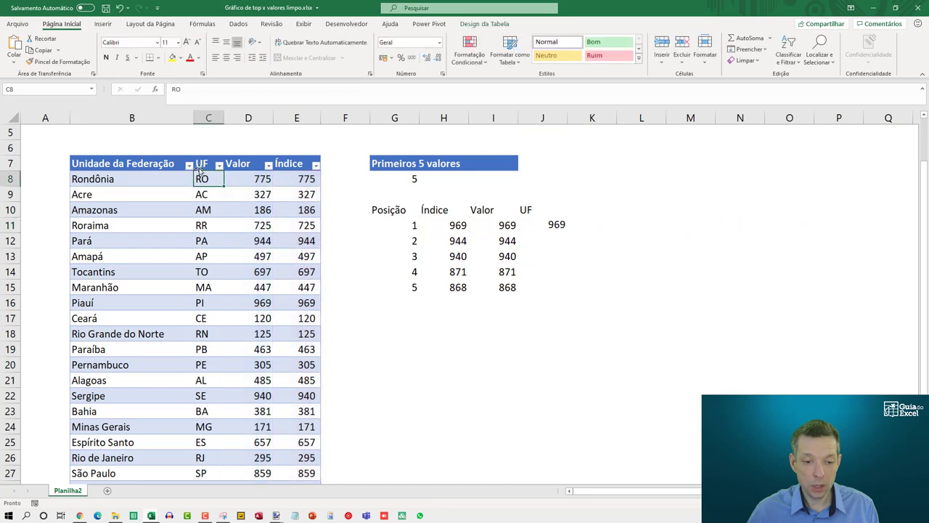
{"action": "key", "text": "F2"}
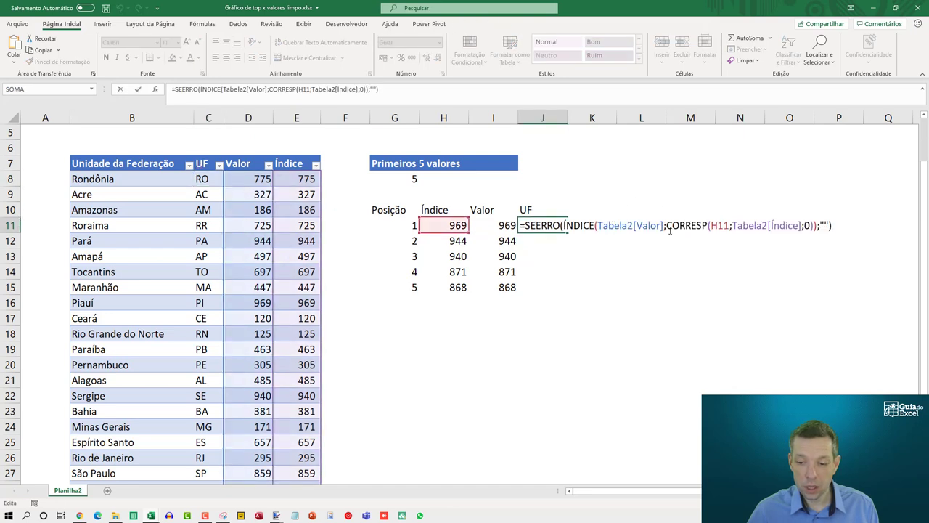
{"action": "left_click_drag", "start_coordinate": [664, 225], "coordinate": [599, 226]}
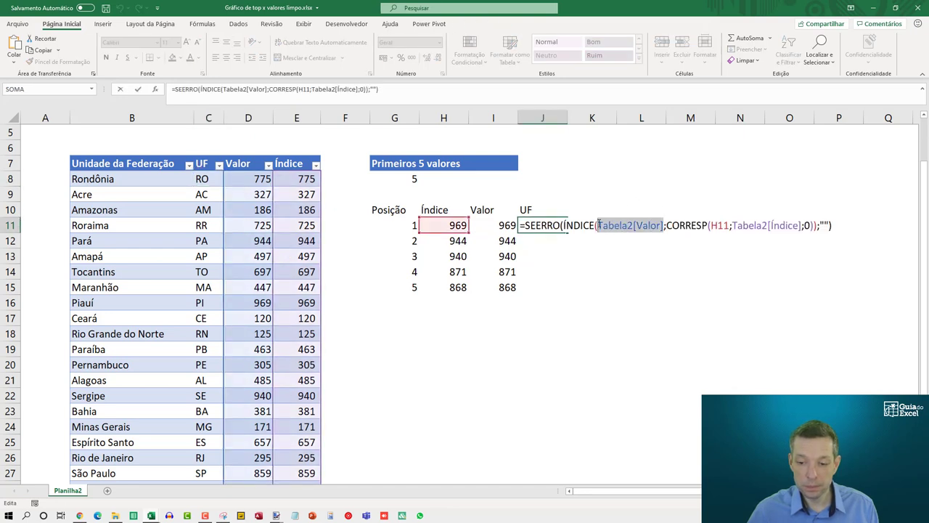
{"action": "left_click", "coordinate": [202, 180]}
{"action": "key", "text": "ctrl+shift+Down"}
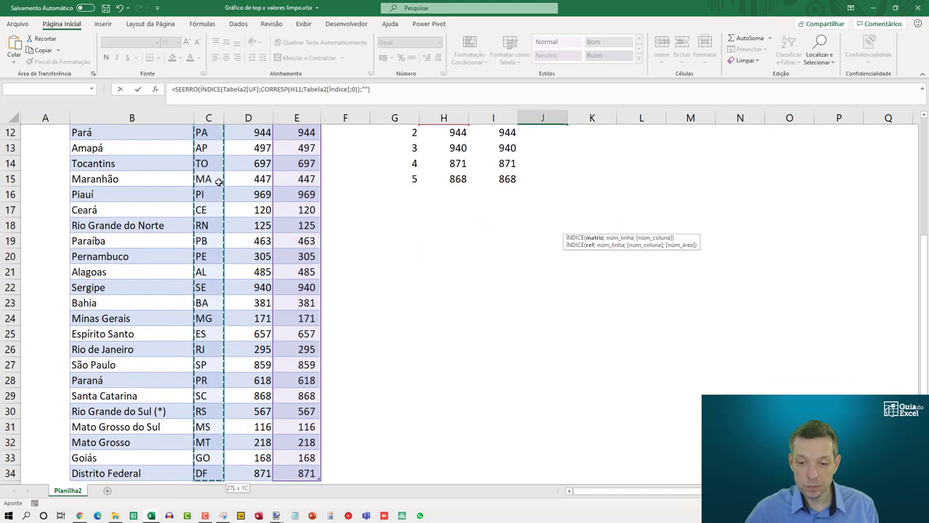
{"action": "key", "text": "ctrl+Return"}
{"action": "scroll", "coordinate": [218, 183], "scroll_direction": "up", "scroll_amount": 1}
{"action": "key", "text": "F2"}
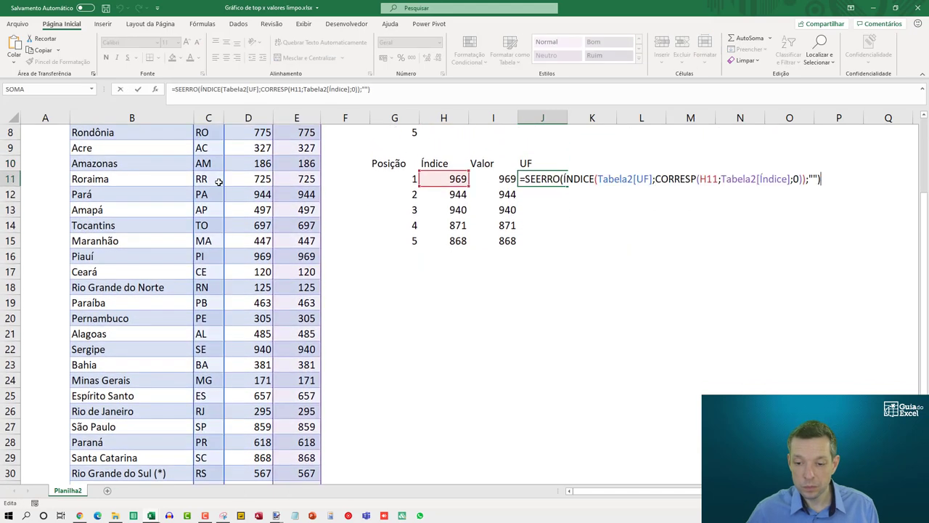
{"action": "key", "text": "ctrl+Return"}
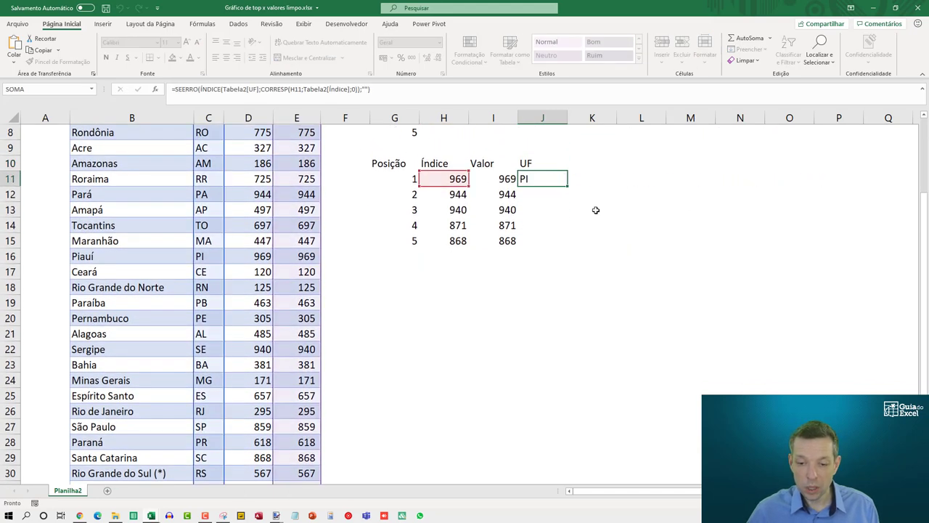
{"action": "scroll", "coordinate": [573, 213], "scroll_direction": "up", "scroll_amount": 2}
Step: Fill the UF formula to row 20 (PI, PA, SE, DF, SC) and start creating a table from G10:J20
{"action": "double_click", "coordinate": [569, 277]}
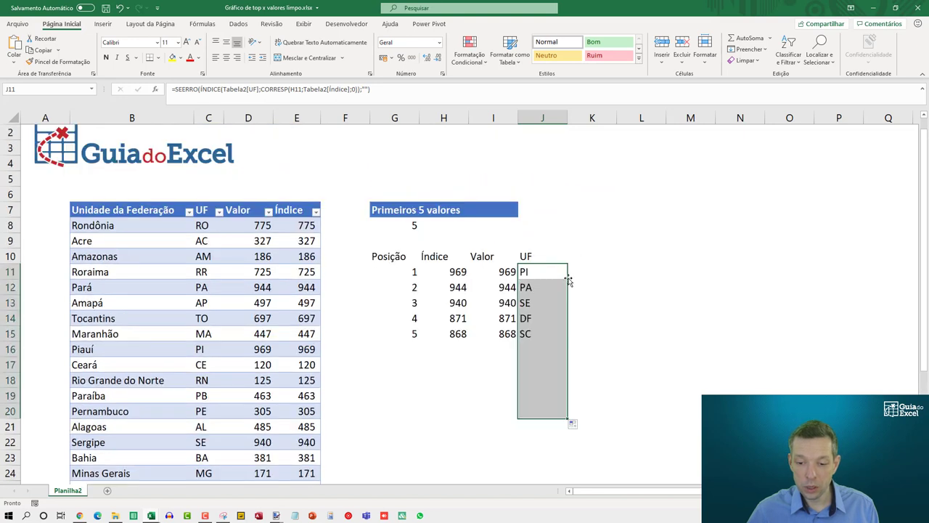
{"action": "left_click", "coordinate": [554, 271]}
{"action": "left_click", "coordinate": [556, 317]}
{"action": "left_click", "coordinate": [544, 369]}
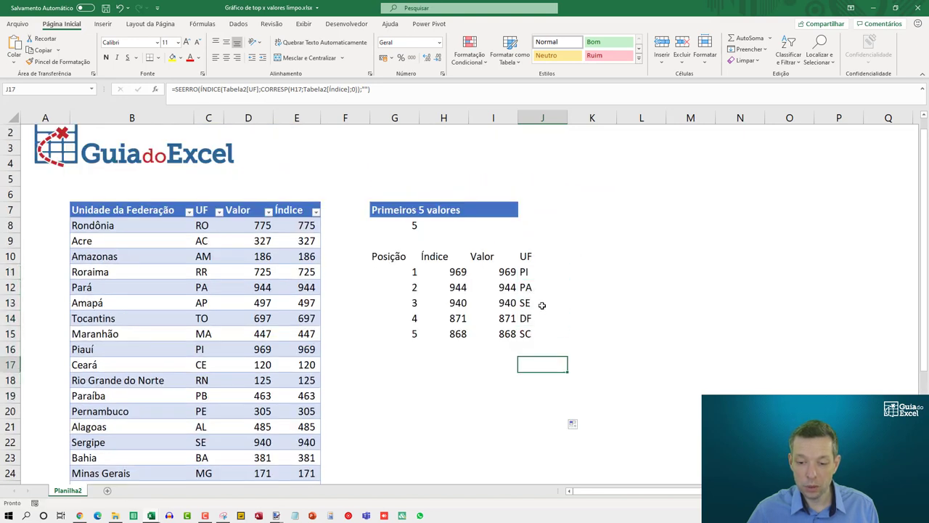
{"action": "left_click", "coordinate": [544, 305]}
{"action": "key", "text": "Up"}
{"action": "key", "text": "Up"}
{"action": "key", "text": "Left"}
{"action": "key", "text": "Left"}
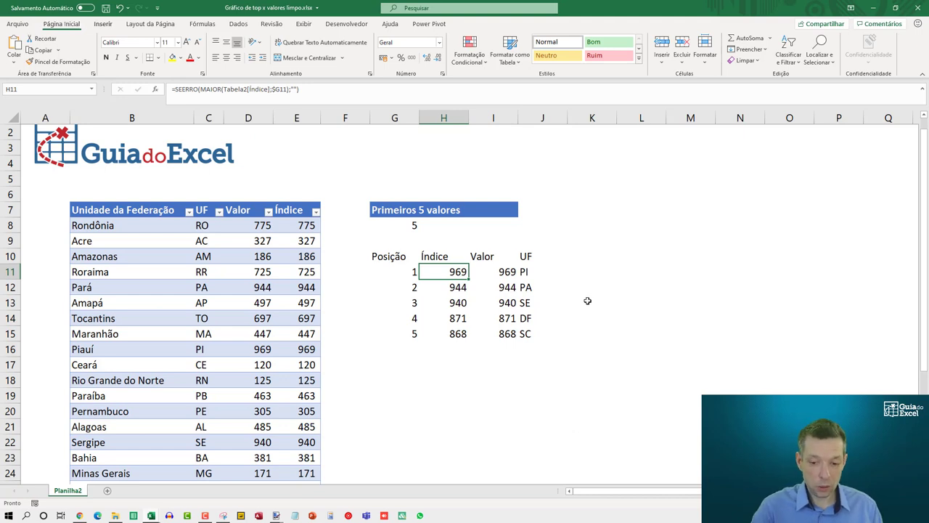
{"action": "key", "text": "alt+t"}
Step: Create the table from G10:J20 with headers and name it tbGrafico
{"action": "key", "text": "a"}
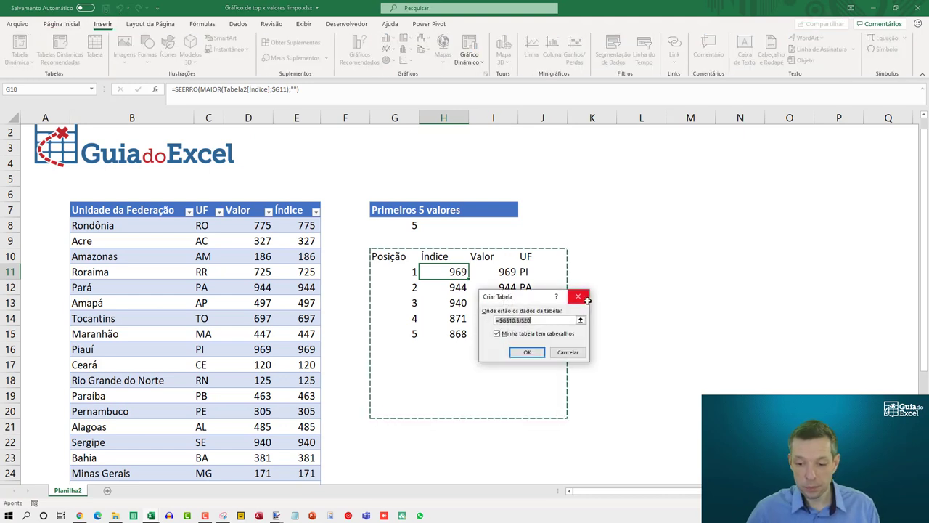
{"action": "key", "text": "Return"}
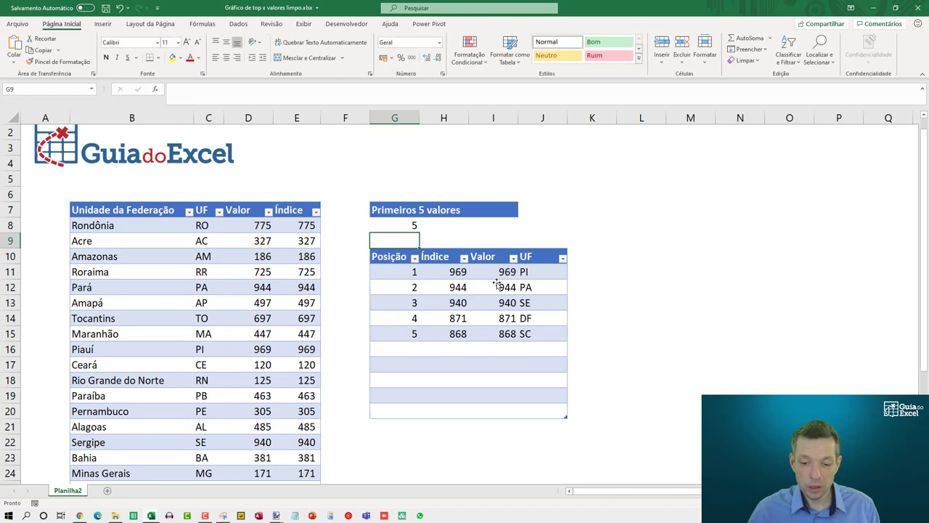
{"action": "key", "text": "Down"}
{"action": "key", "text": "Down"}
{"action": "key", "text": "Down"}
{"action": "key", "text": "Right"}
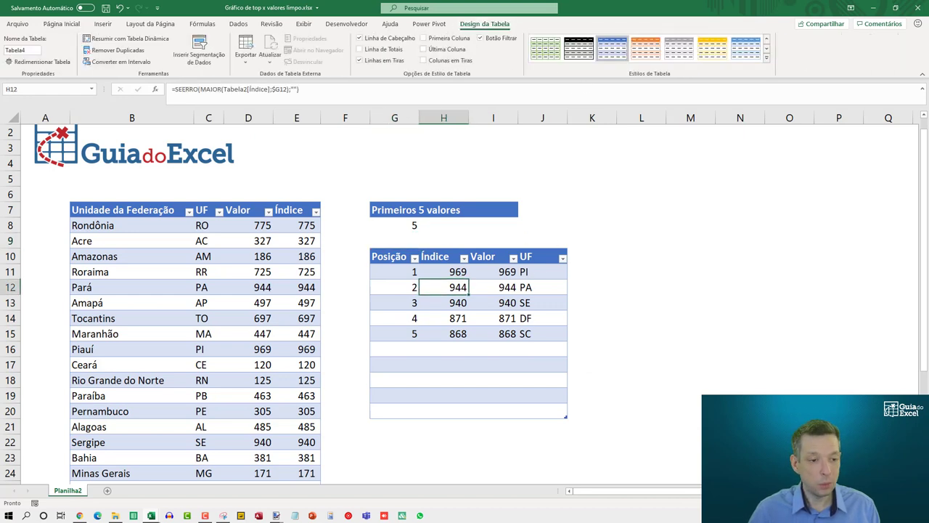
{"action": "left_click", "coordinate": [29, 50]}
{"action": "type", "text": "TB"}
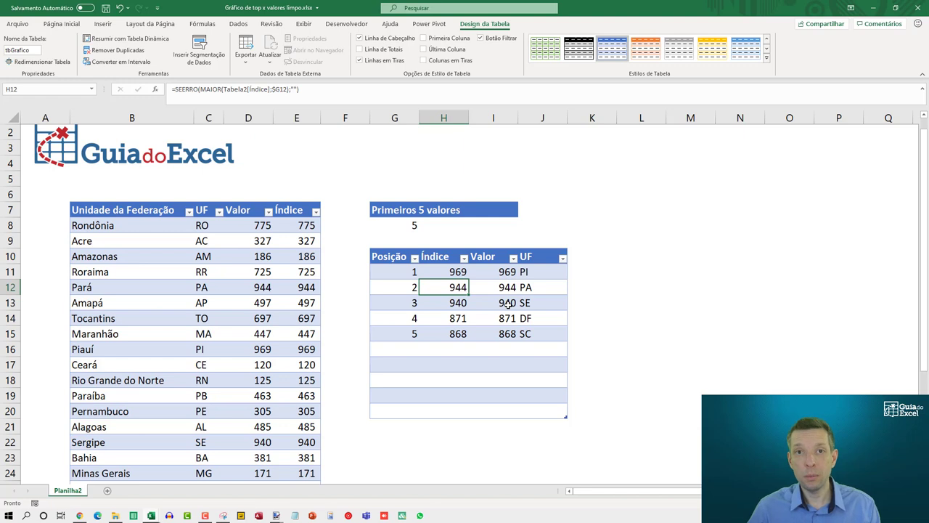
Step: Select tbGrafico's Valor results from I11 down the column
{"action": "left_click", "coordinate": [658, 227]}
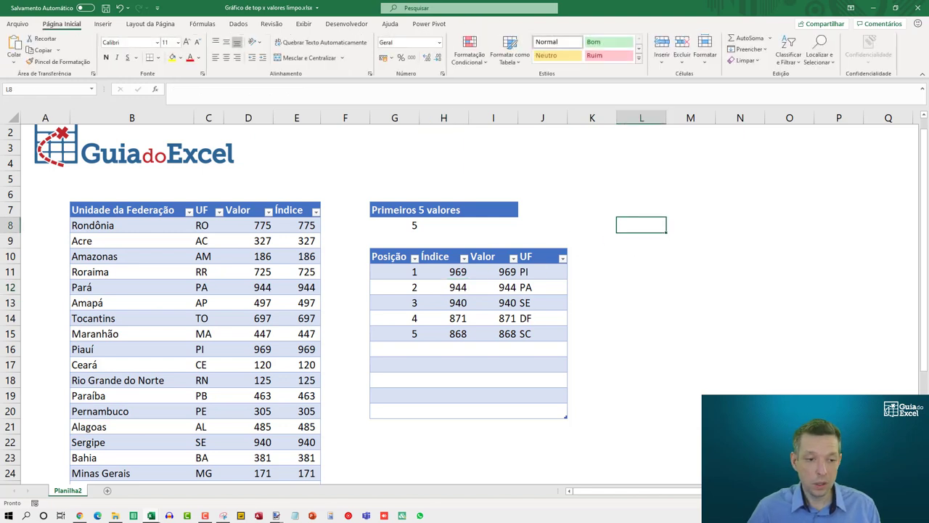
{"action": "left_click", "coordinate": [92, 89]}
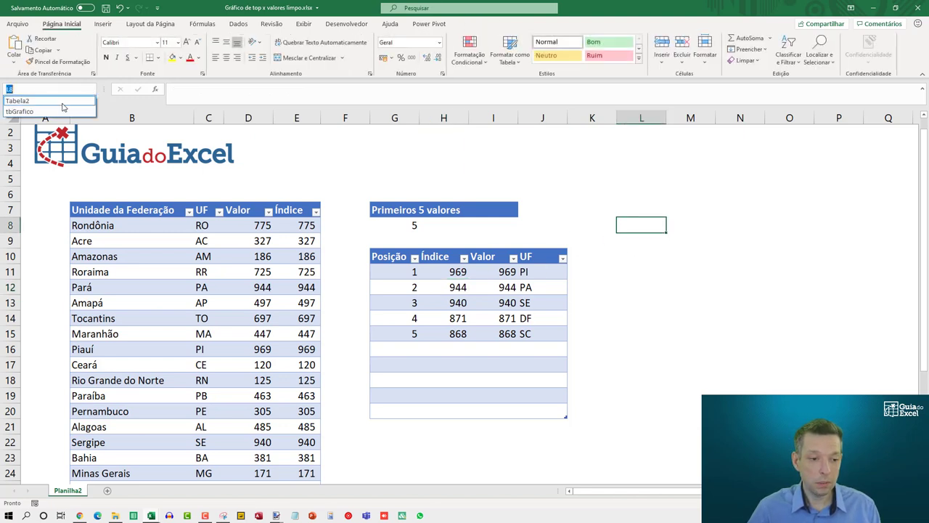
{"action": "left_click", "coordinate": [63, 108]}
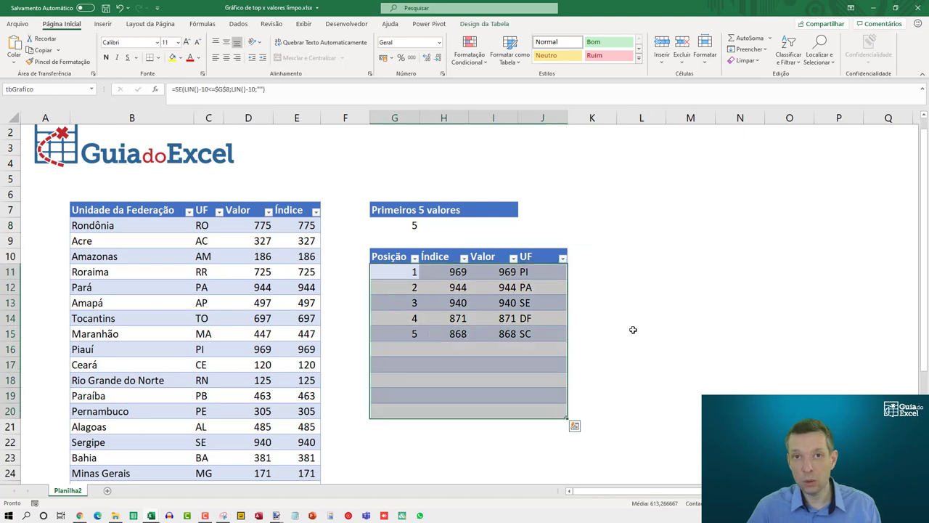
{"action": "left_click", "coordinate": [512, 332]}
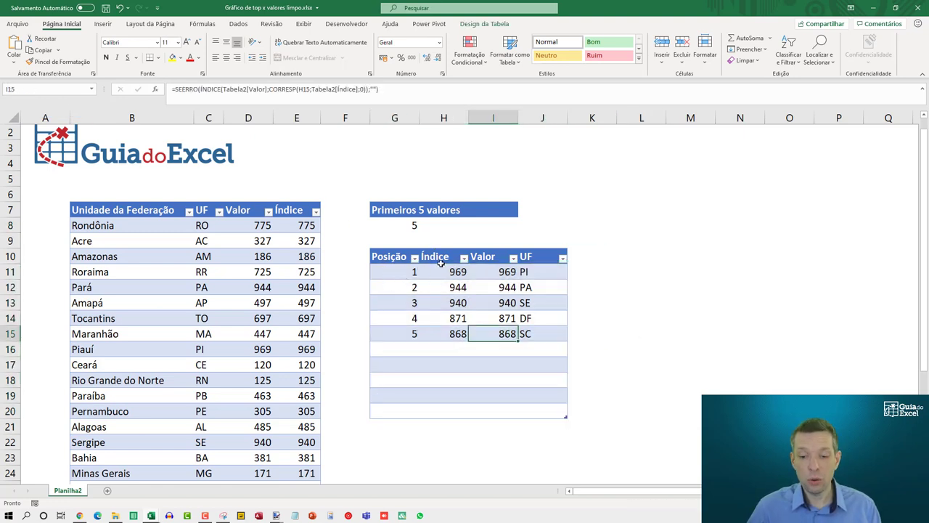
{"action": "left_click", "coordinate": [508, 273]}
{"action": "key", "text": "ctrl+c"}
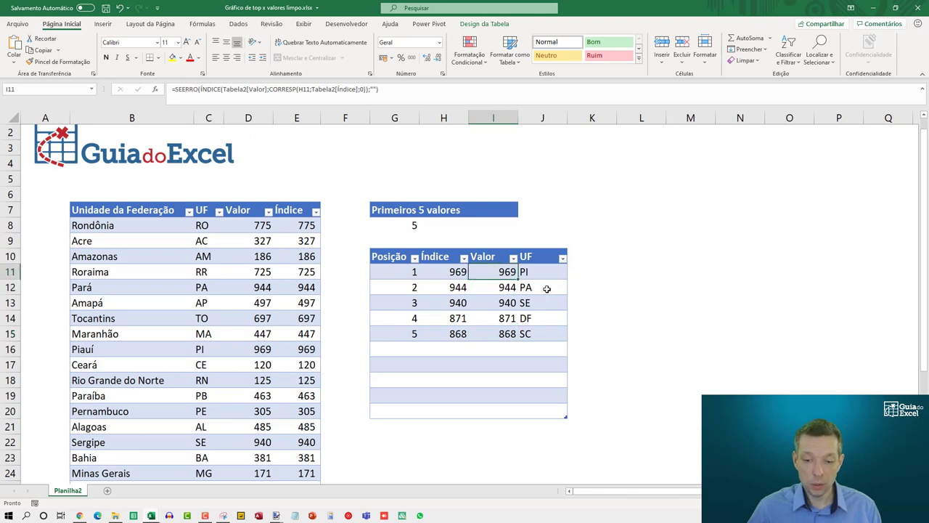
{"action": "key", "text": "ctrl+shift+Down"}
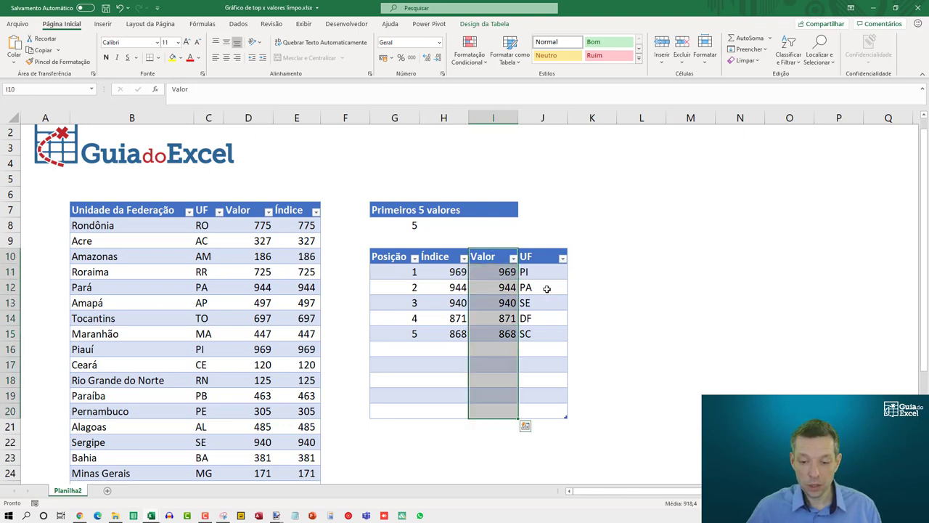
Step: Insert a column chart with Alt+F1, then delete it because it is empty
{"action": "key", "text": "alt+F1"}
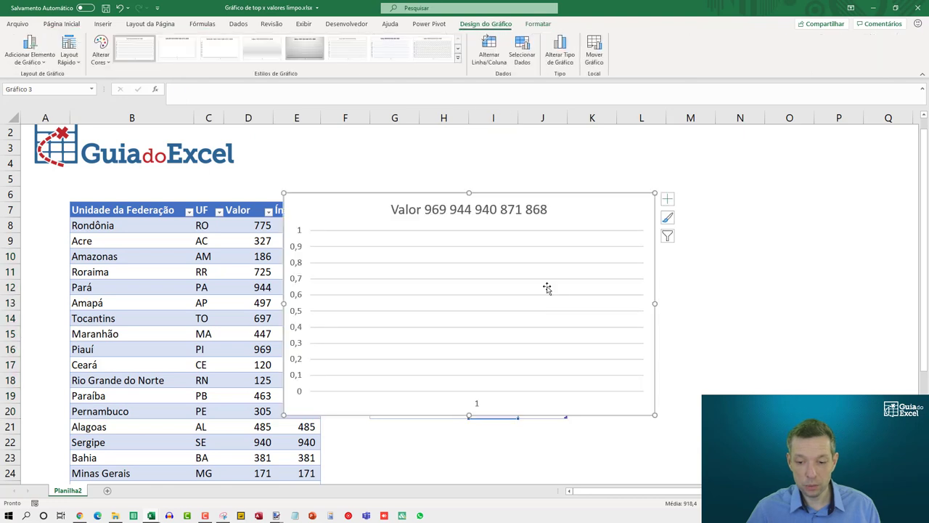
{"action": "mouse_move", "coordinate": [357, 201]}
{"action": "left_mouse_down"}
{"action": "mouse_move", "coordinate": [674, 171]}
{"action": "mouse_move", "coordinate": [572, 166]}
{"action": "left_mouse_up"}
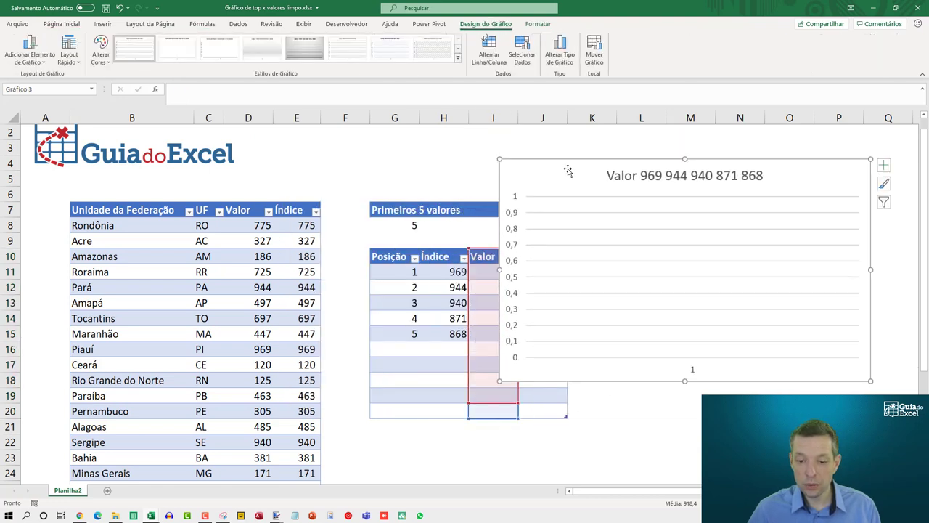
{"action": "key", "text": "Escape"}
{"action": "left_click", "coordinate": [558, 174]}
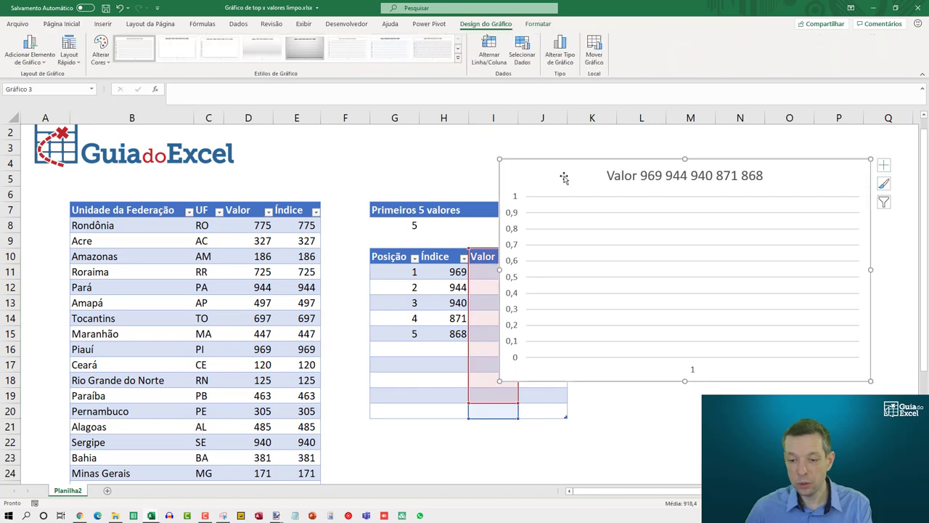
{"action": "key", "text": "Delete"}
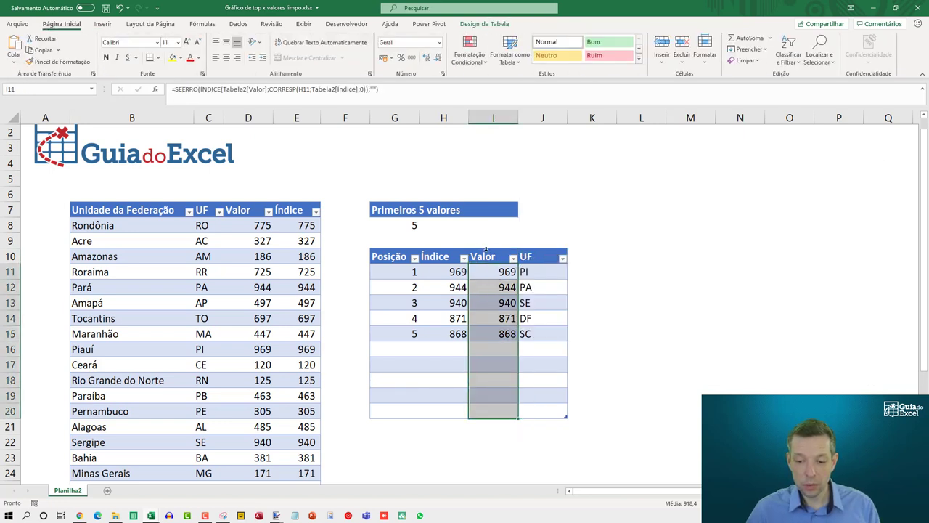
Step: Chart the Valor results I11:I15 as columns beside the table and extend its data to row 20
{"action": "left_click", "coordinate": [490, 261]}
{"action": "left_click", "coordinate": [491, 328]}
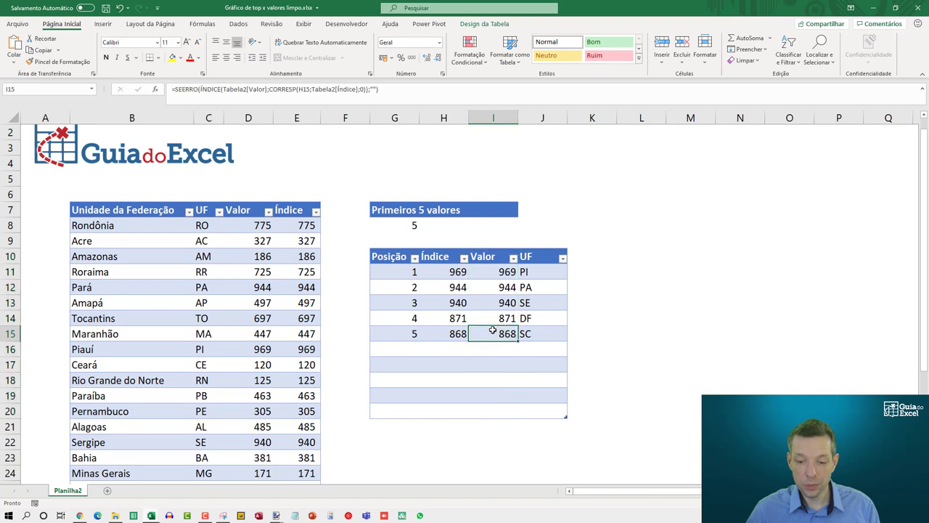
{"action": "mouse_move", "coordinate": [493, 330]}
{"action": "left_mouse_down"}
{"action": "mouse_move", "coordinate": [495, 271]}
{"action": "mouse_move", "coordinate": [494, 334]}
{"action": "left_mouse_up"}
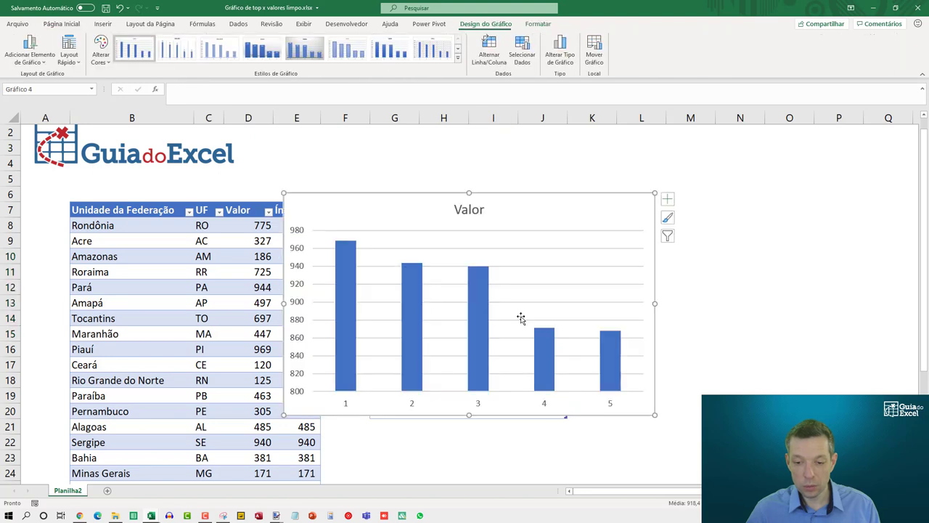
{"action": "key", "text": "alt+F1"}
{"action": "left_click_drag", "start_coordinate": [377, 208], "coordinate": [692, 185]}
{"action": "left_click_drag", "start_coordinate": [517, 341], "coordinate": [517, 418]}
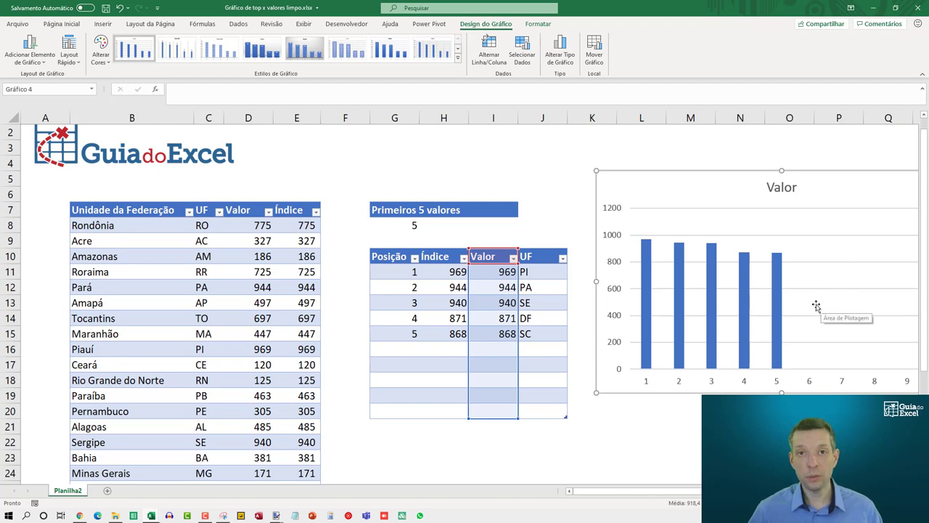
{"action": "left_click", "coordinate": [398, 228]}
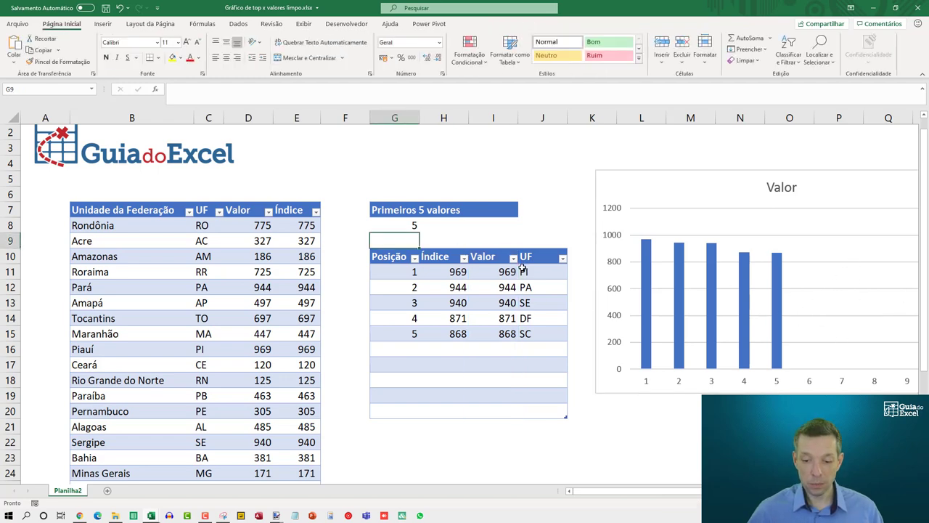
Step: Change the top count in G8 to 6, then to 7
{"action": "type", "text": "6"}
{"action": "key", "text": "Return"}
{"action": "key", "text": "Up"}
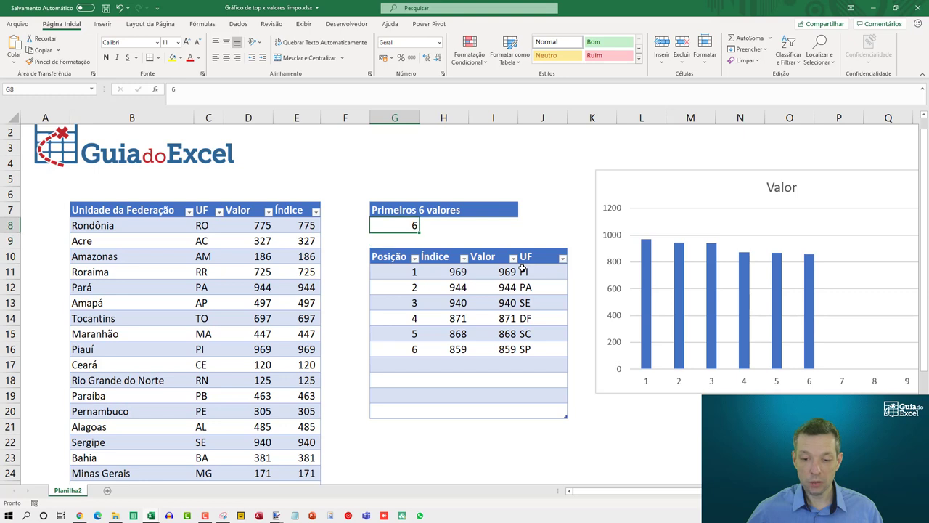
{"action": "type", "text": "7"}
{"action": "key", "text": "Return"}
{"action": "key", "text": "Up"}
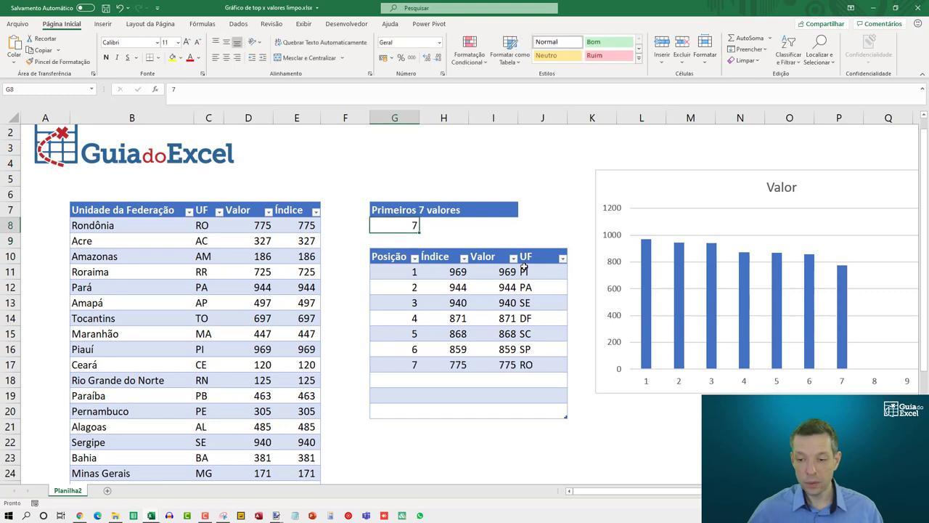
Step: Move the Valor chart farther to the right of the table
{"action": "left_click_drag", "start_coordinate": [679, 193], "coordinate": [675, 201]}
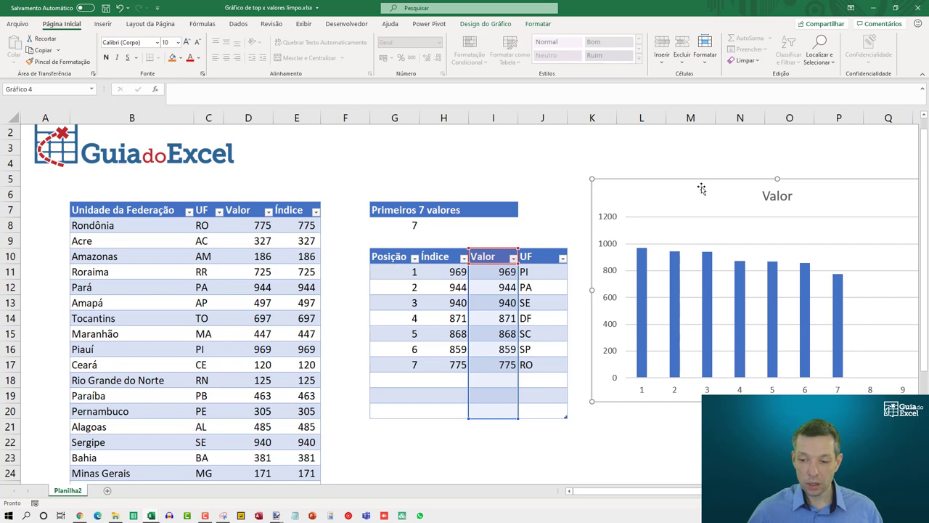
{"action": "left_click_drag", "start_coordinate": [695, 197], "coordinate": [659, 217]}
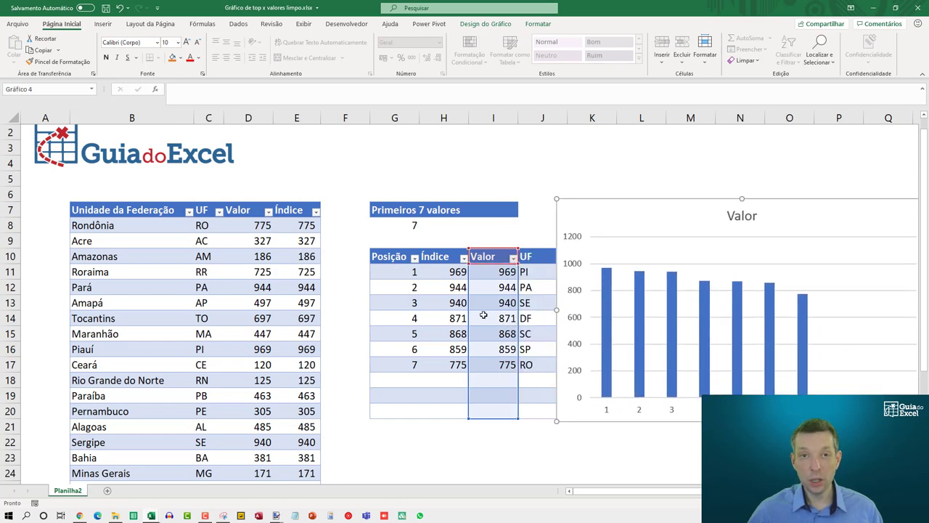
{"action": "left_click_drag", "start_coordinate": [625, 213], "coordinate": [719, 239]}
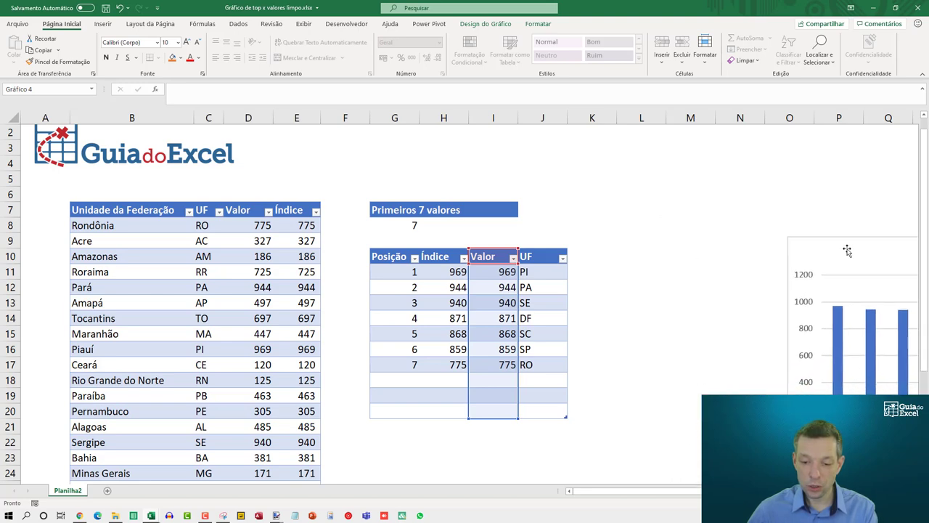
{"action": "left_click_drag", "start_coordinate": [719, 239], "coordinate": [857, 251]}
{"action": "left_click", "coordinate": [592, 271]}
{"action": "key", "text": "Right"}
{"action": "key", "text": "Right"}
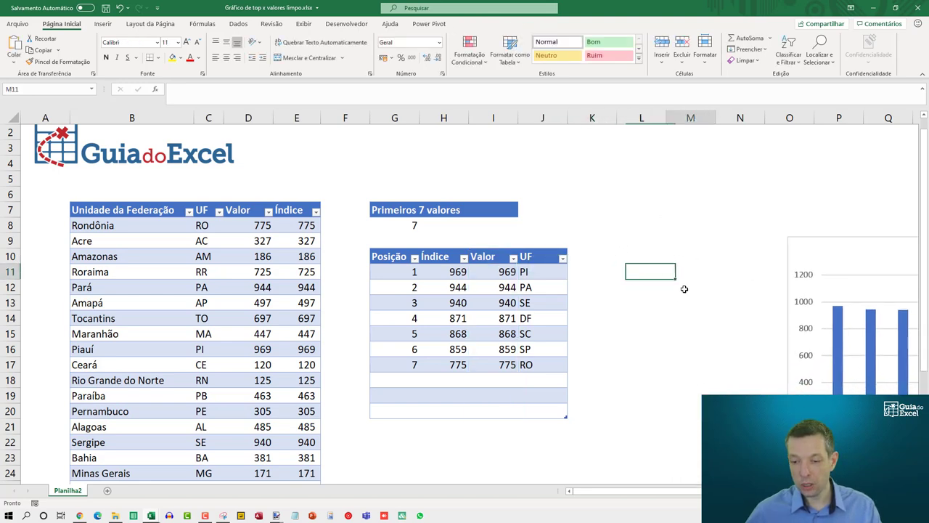
{"action": "key", "text": "Right"}
{"action": "key", "text": "Right"}
{"action": "key", "text": "Right"}
{"action": "key", "text": "Right"}
{"action": "key", "text": "Right"}
{"action": "key", "text": "Right"}
Step: Go to cell L10 beside the top-7 table
{"action": "key", "text": "Left"}
{"action": "key", "text": "Left"}
{"action": "key", "text": "Left"}
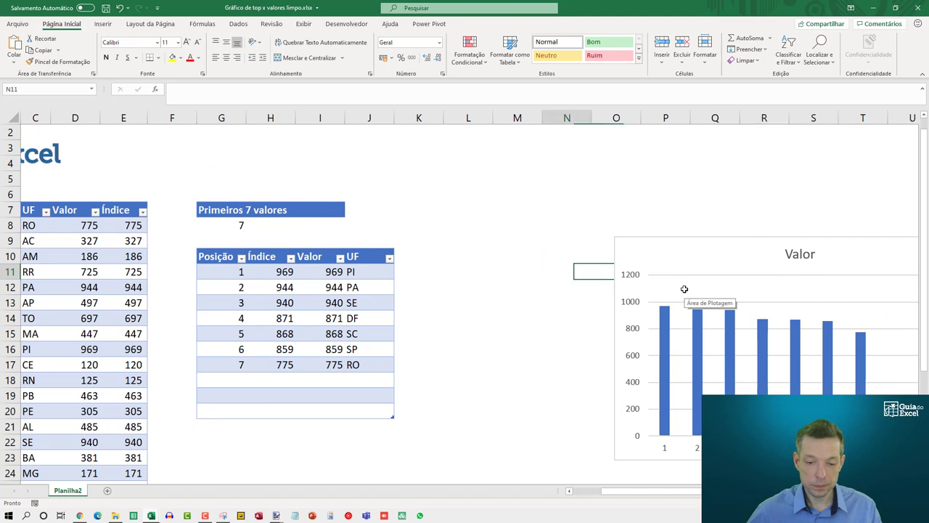
{"action": "key", "text": "Left"}
{"action": "key", "text": "Left"}
{"action": "key", "text": "Up"}
{"action": "key", "text": "Right"}
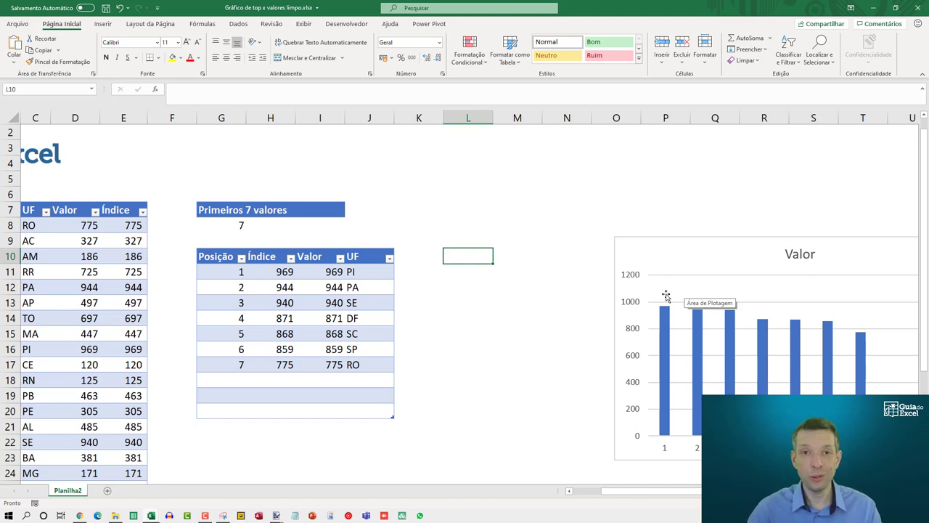
Step: Enter =DESLOC($I$11;;;CONT.NÚM(tbGrafico[Valor])) in L10 to spill the values 969 to 775
{"action": "type", "text": "="}
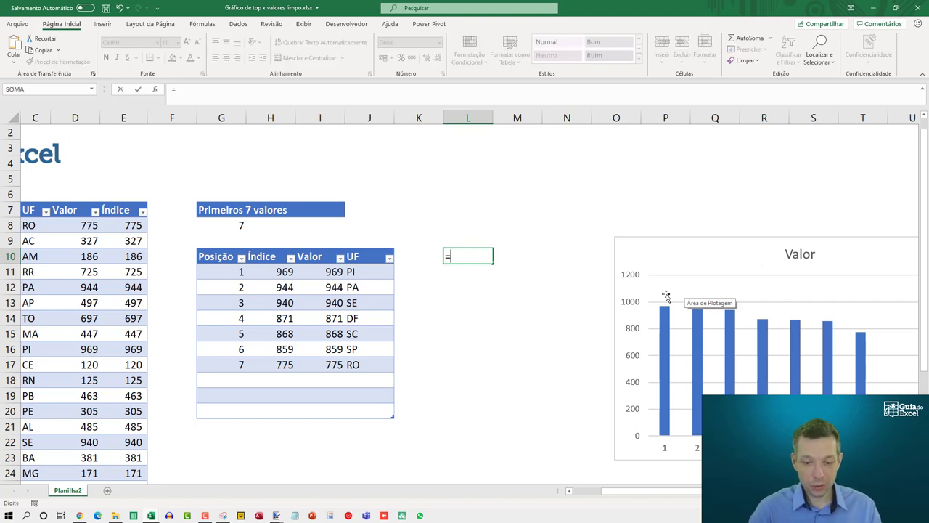
{"action": "type", "text": "DESLOC"}
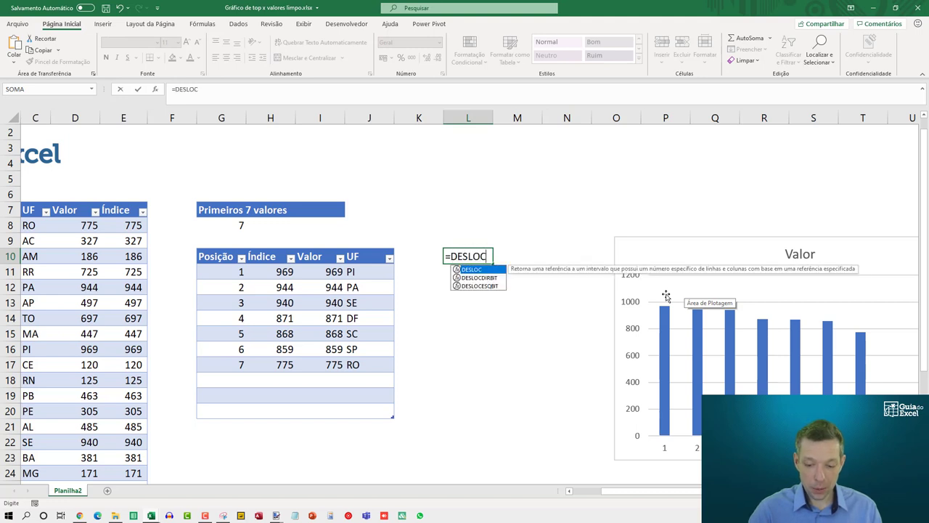
{"action": "type", "text": "("}
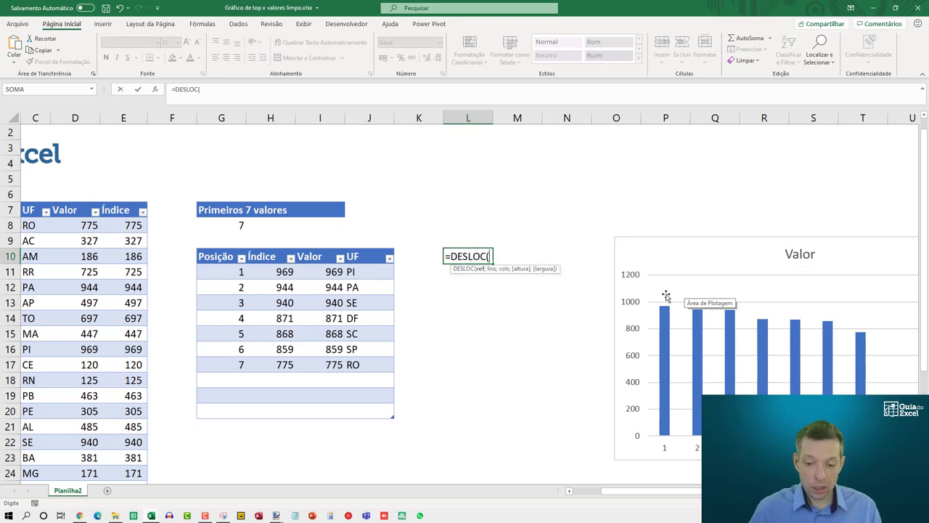
{"action": "left_click", "coordinate": [317, 275]}
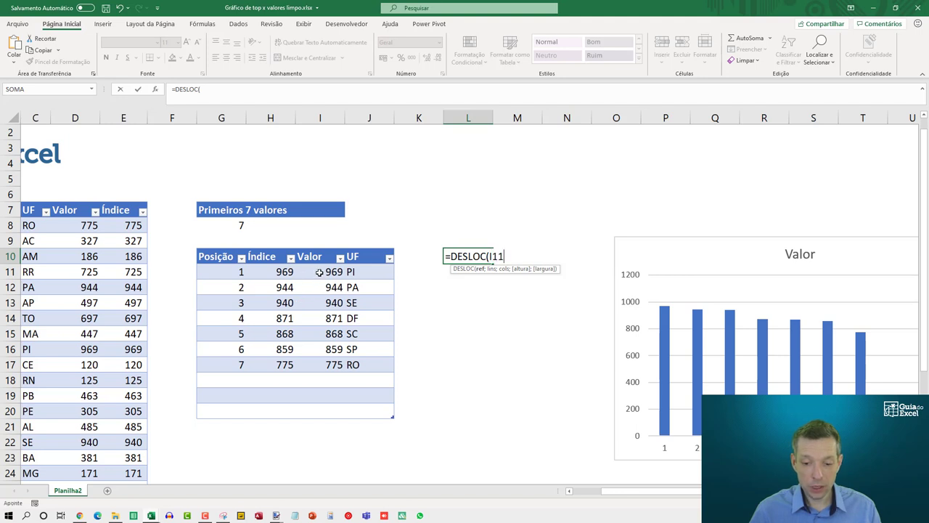
{"action": "key", "text": "F4"}
{"action": "key", "text": "F4"}
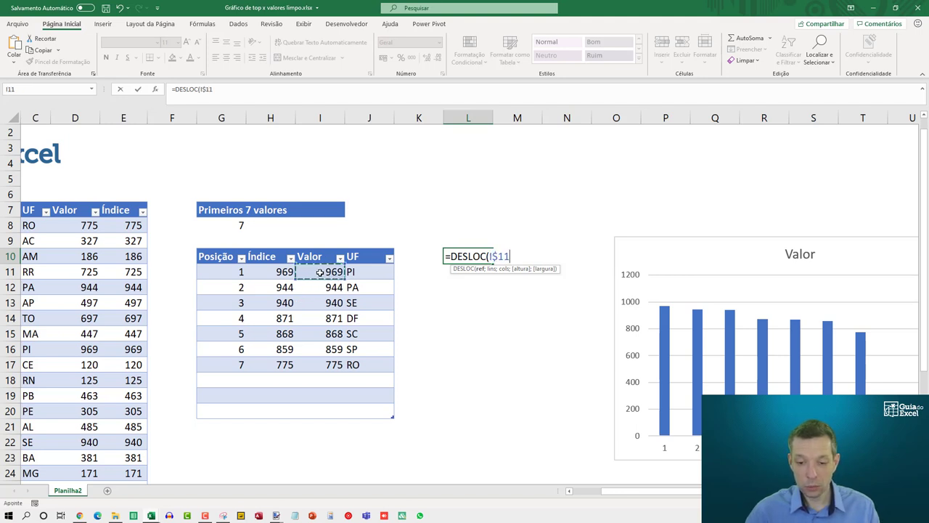
{"action": "key", "text": "F4"}
{"action": "key", "text": "F4"}
{"action": "key", "text": "F4"}
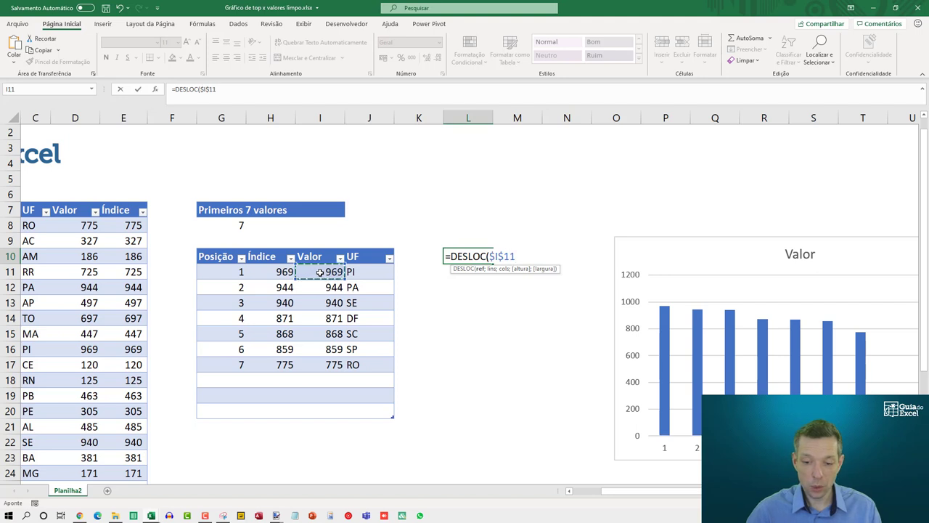
{"action": "type", "text": ";"}
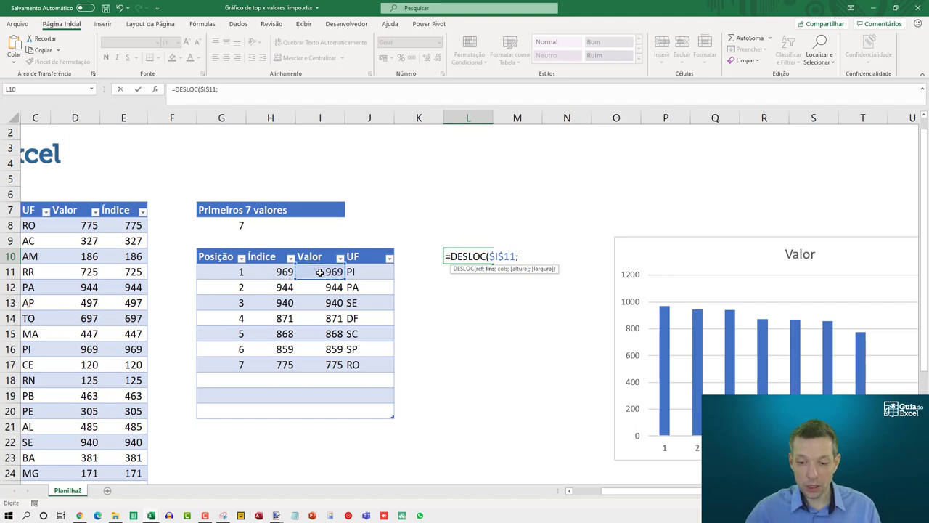
{"action": "type", "text": ";"}
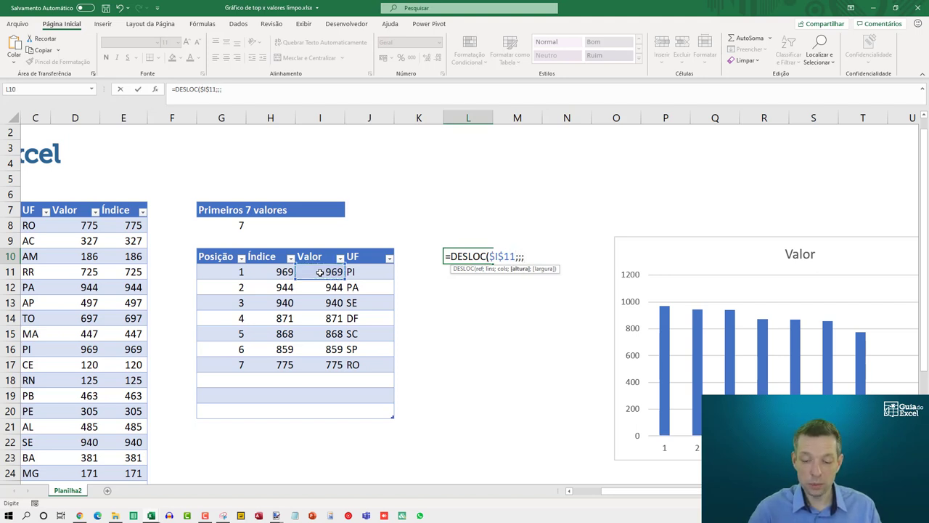
{"action": "type", "text": "CONT.VAL"}
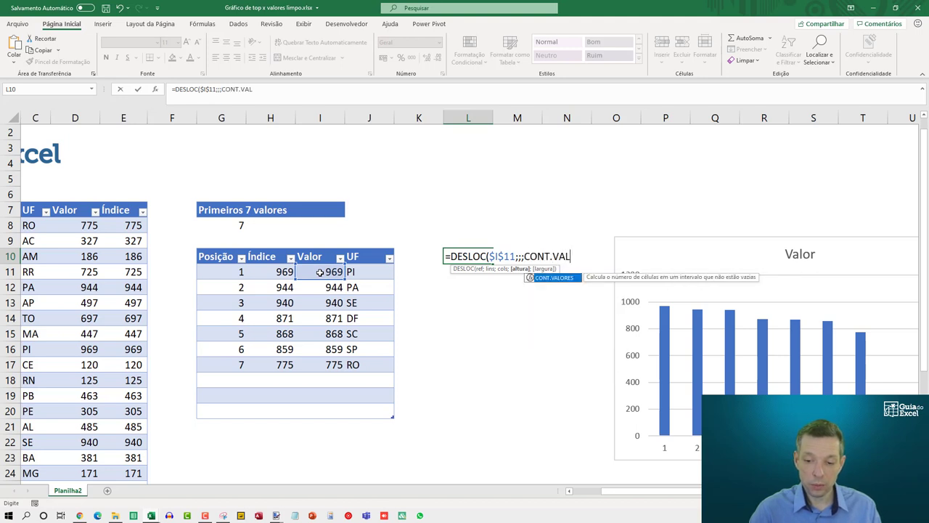
{"action": "type", "text": "ORES"}
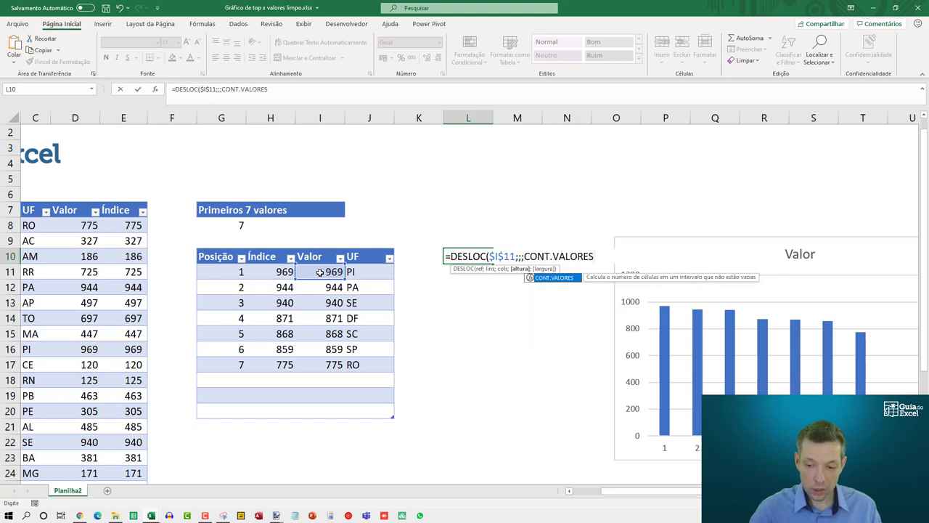
{"action": "key", "text": "BackSpace"}
{"action": "key", "text": "BackSpace"}
{"action": "key", "text": "BackSpace"}
{"action": "key", "text": "BackSpace"}
{"action": "key", "text": "BackSpace"}
{"action": "key", "text": "BackSpace"}
{"action": "key", "text": "BackSpace"}
{"action": "type", "text": "N"}
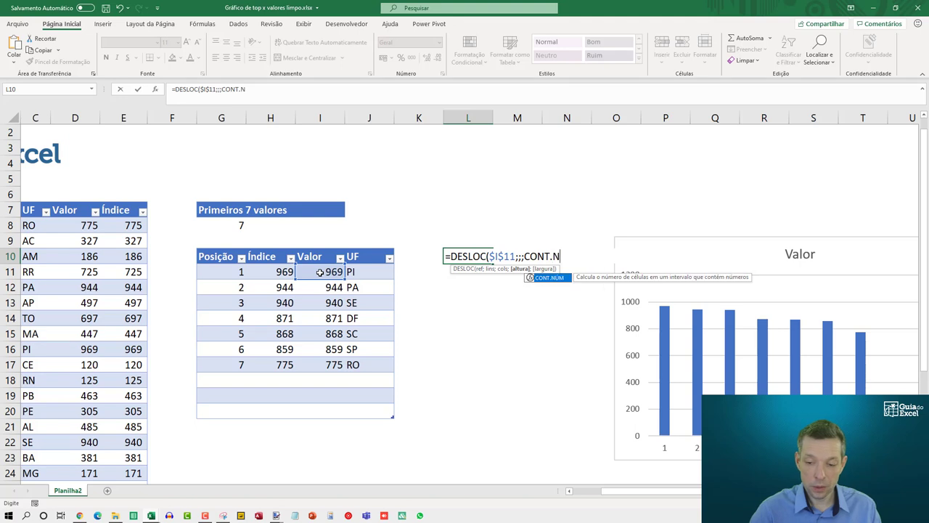
{"action": "type", "text": "ÚM("}
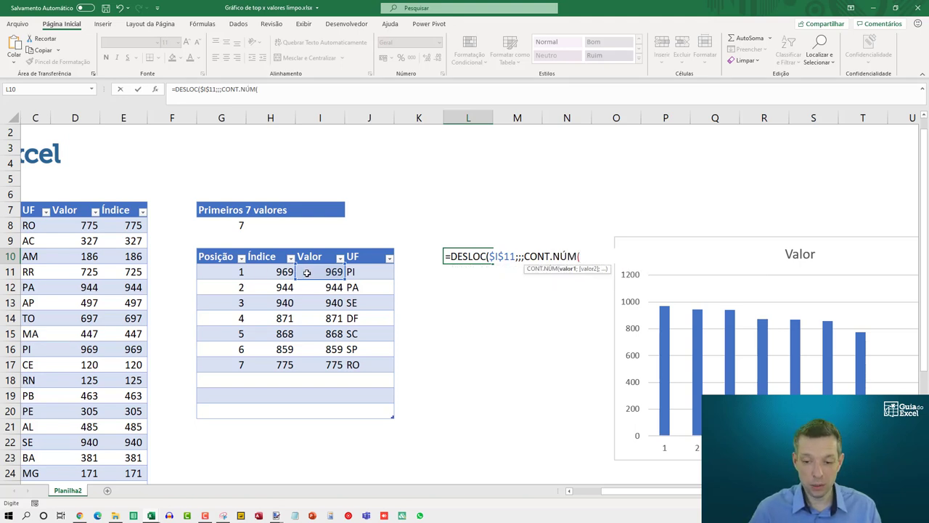
{"action": "mouse_move", "coordinate": [308, 272]}
{"action": "left_mouse_down"}
{"action": "mouse_move", "coordinate": [310, 378]}
{"action": "mouse_move", "coordinate": [355, 382]}
{"action": "left_mouse_up"}
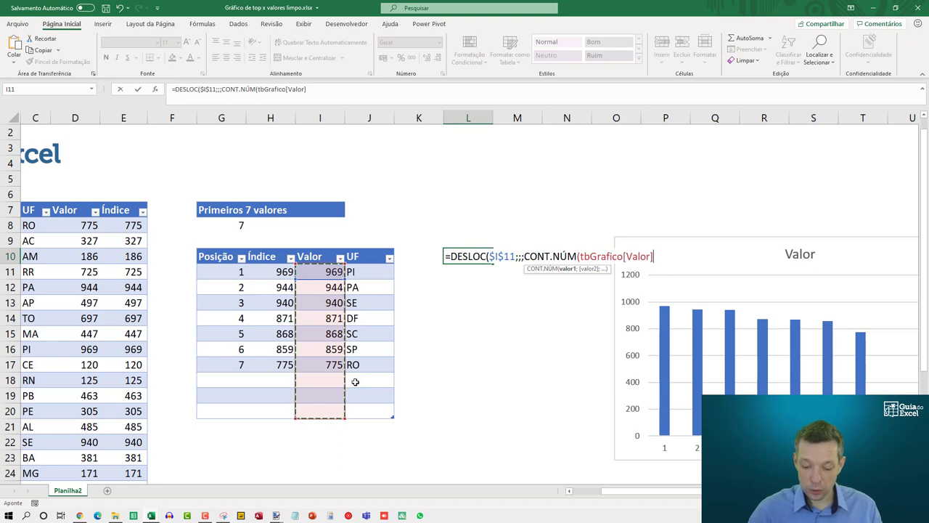
{"action": "type", "text": ")"}
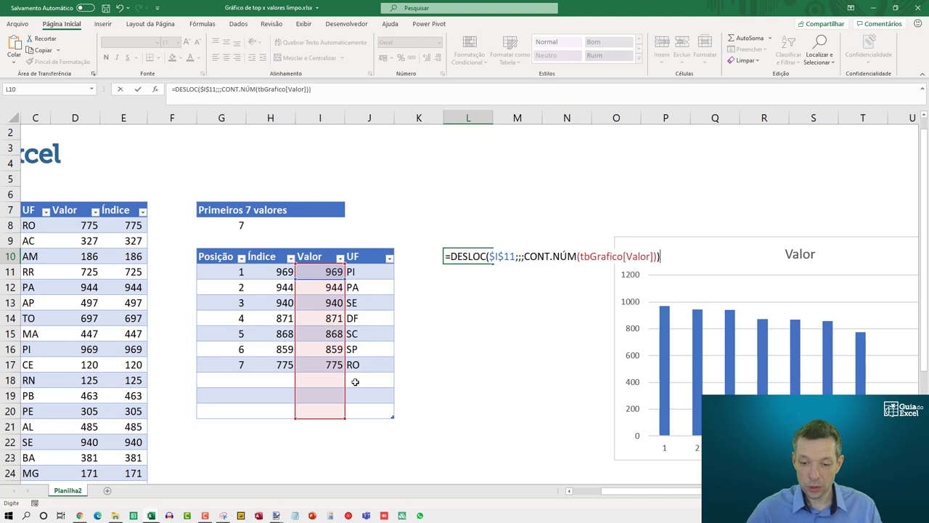
{"action": "key", "text": "Return"}
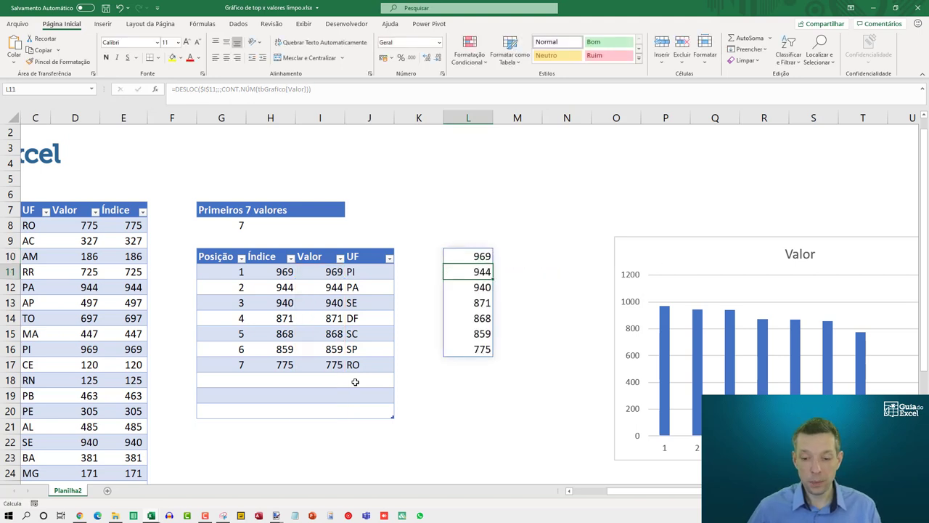
Step: Check L10's formula, then begin a =DESLOC( formula in M10
{"action": "key", "text": "Up"}
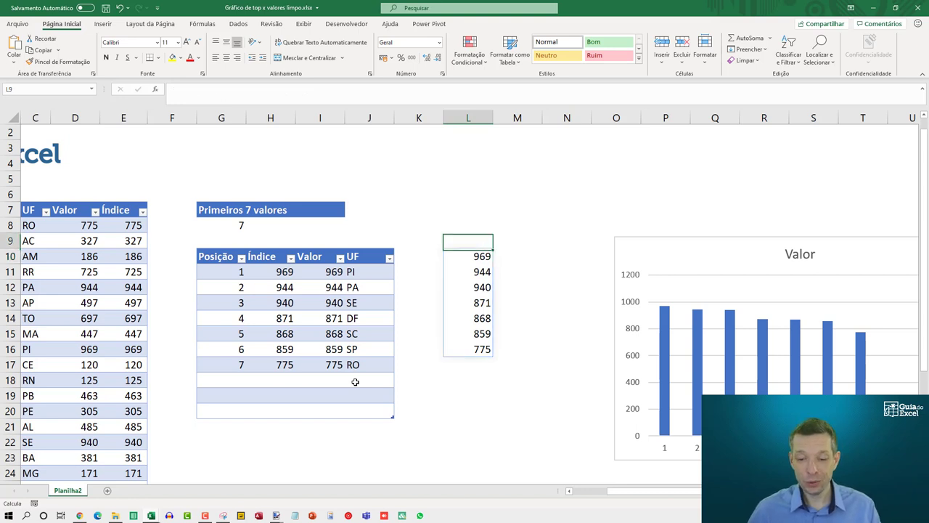
{"action": "key", "text": "F2"}
{"action": "key", "text": "Escape"}
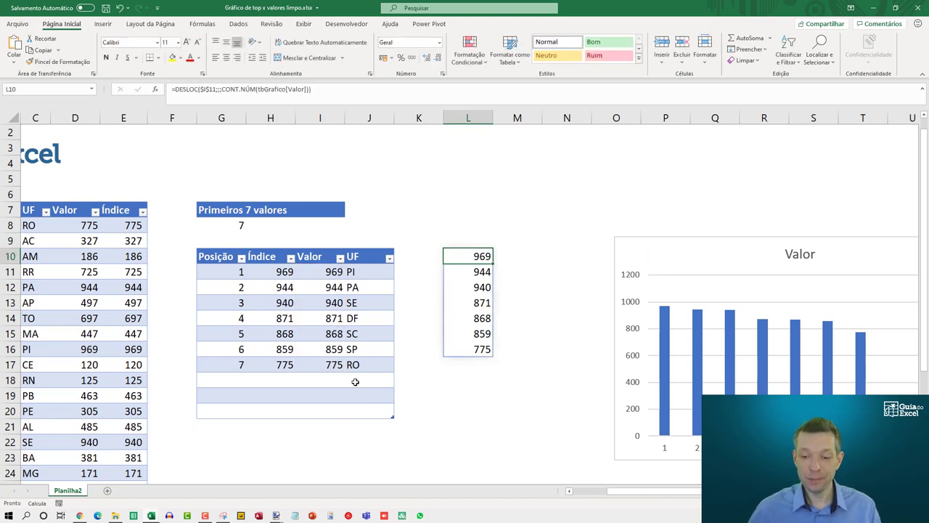
{"action": "key", "text": "Right"}
{"action": "key", "text": "Left"}
{"action": "key", "text": "Right"}
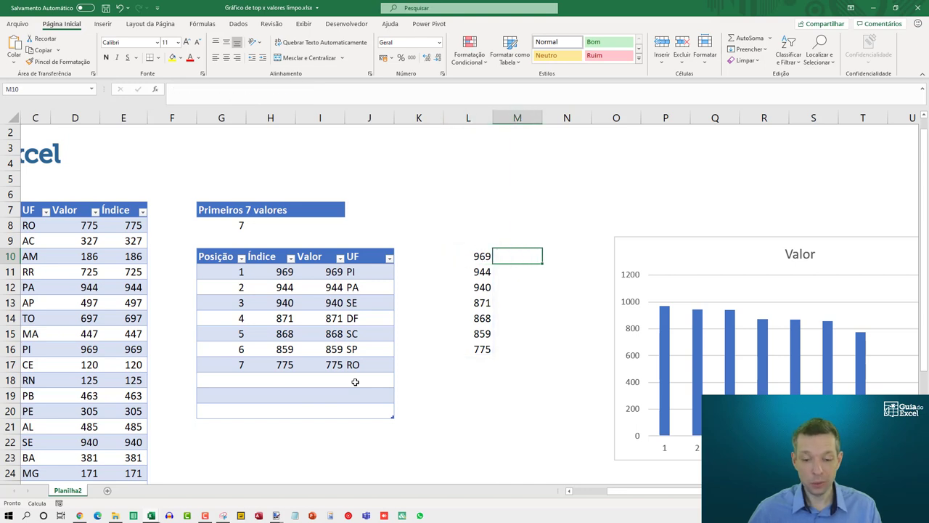
{"action": "key", "text": "Left"}
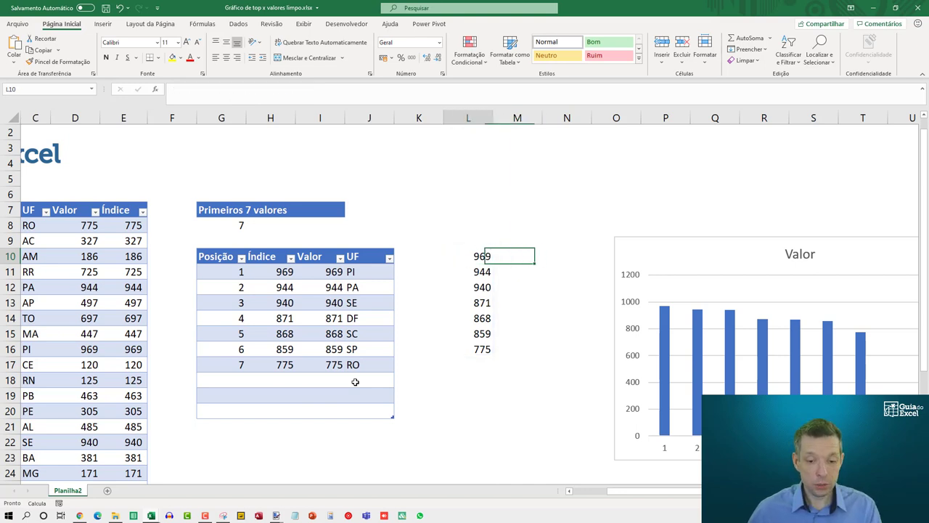
{"action": "key", "text": "Left"}
{"action": "key", "text": "Left"}
{"action": "key", "text": "Down"}
{"action": "key", "text": "Up"}
{"action": "key", "text": "Right"}
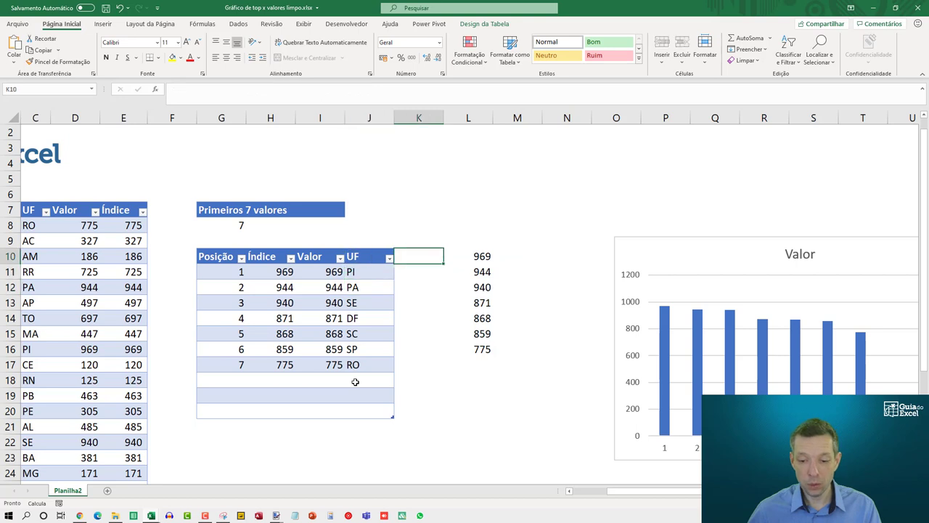
{"action": "key", "text": "Right"}
{"action": "key", "text": "Right"}
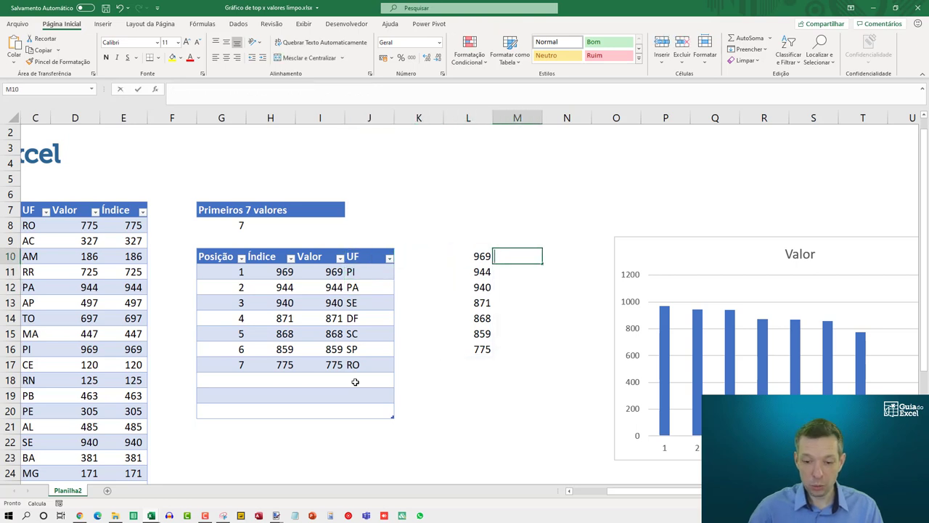
{"action": "type", "text": "=DESLOC"}
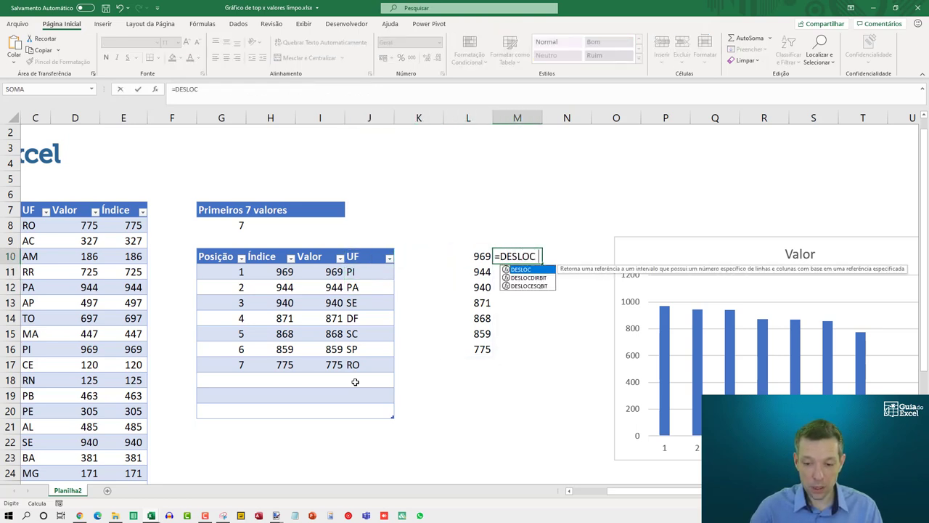
{"action": "type", "text": "("}
Step: Enter =DESLOC(J11;;;CONT.NÚM(tbGrafico[Valor])) in M10 to spill the UF codes PI through RO
{"action": "key", "text": "Escape"}
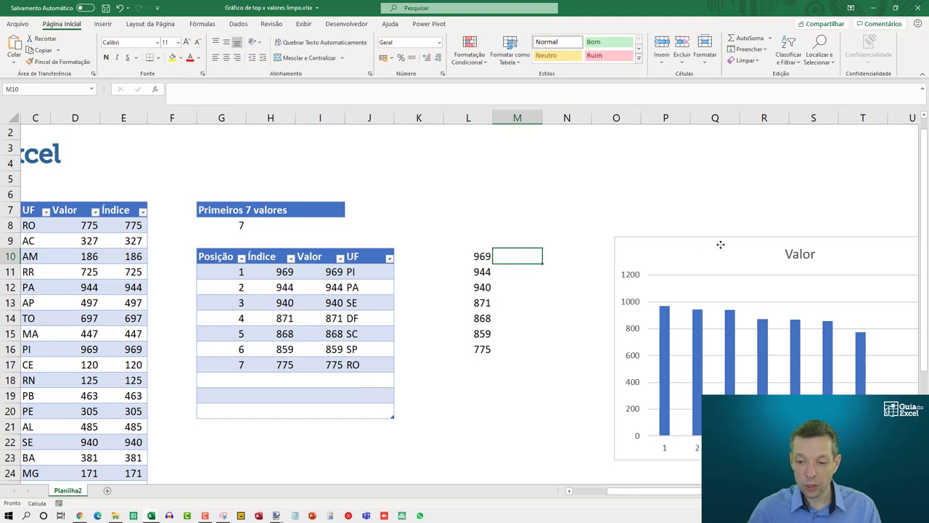
{"action": "key", "text": "ctrl+z"}
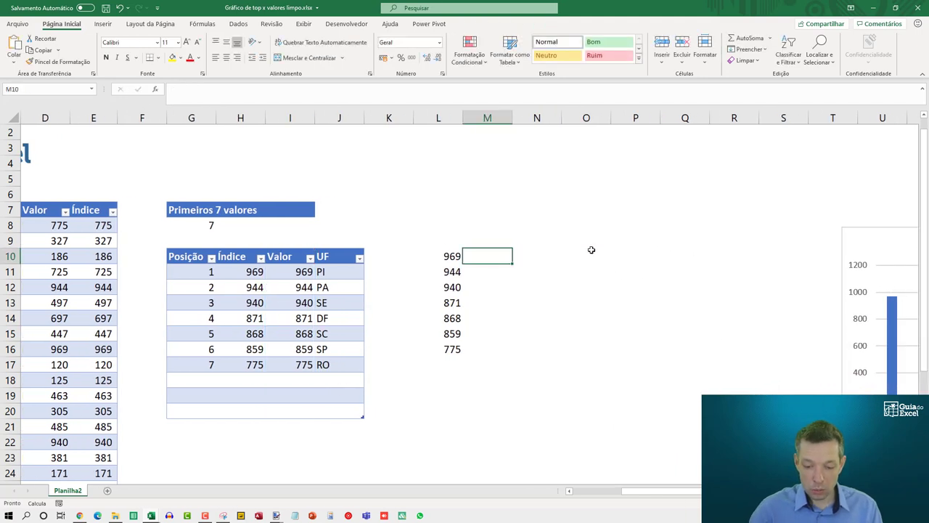
{"action": "type", "text": "=DESLOC("}
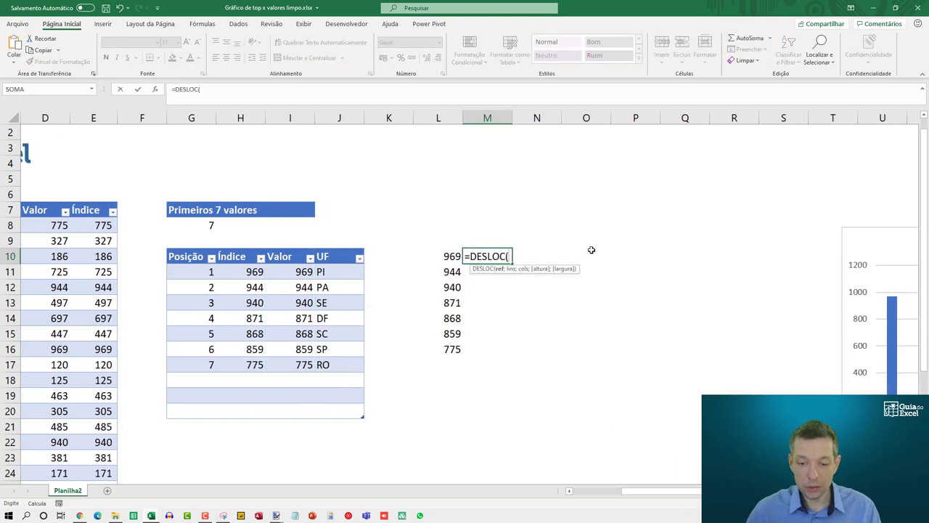
{"action": "key", "text": "Left"}
{"action": "key", "text": "Left"}
{"action": "key", "text": "Left"}
{"action": "key", "text": "Down"}
{"action": "type", "text": ";"}
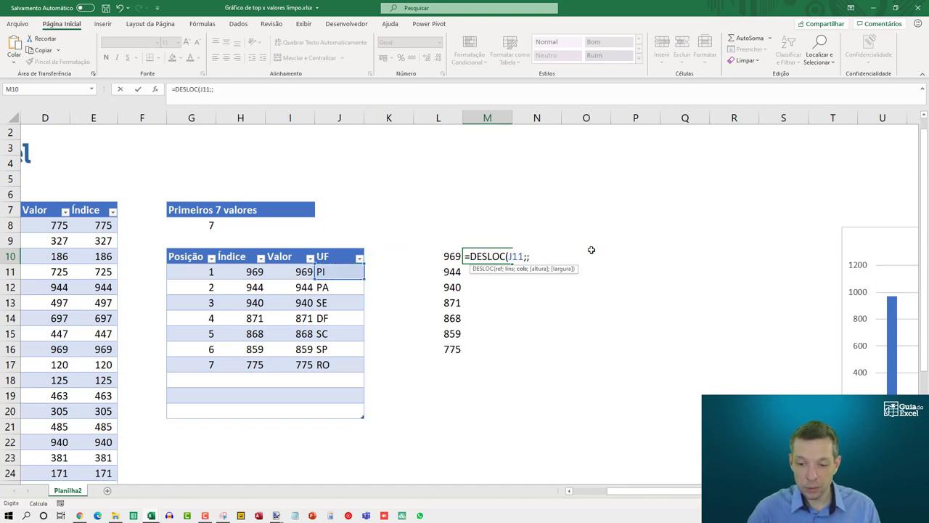
{"action": "type", "text": ";"}
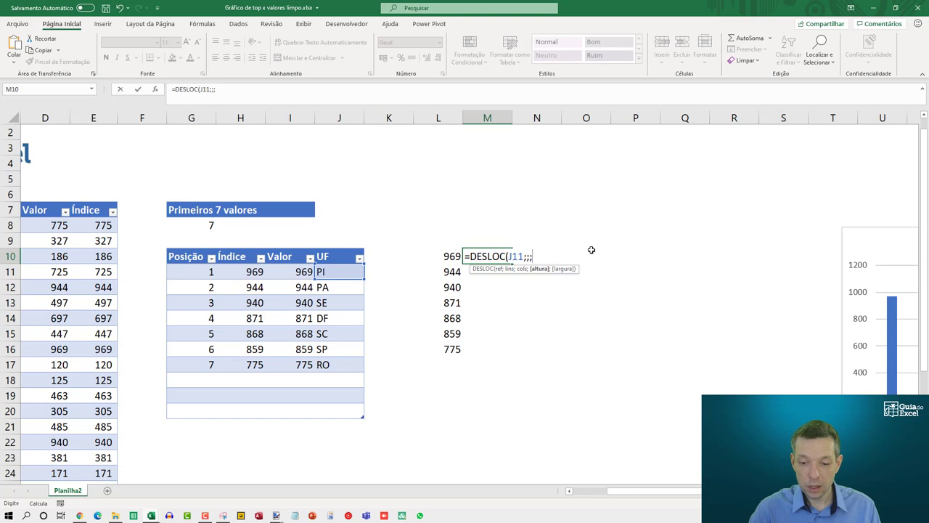
{"action": "type", "text": "CONT."}
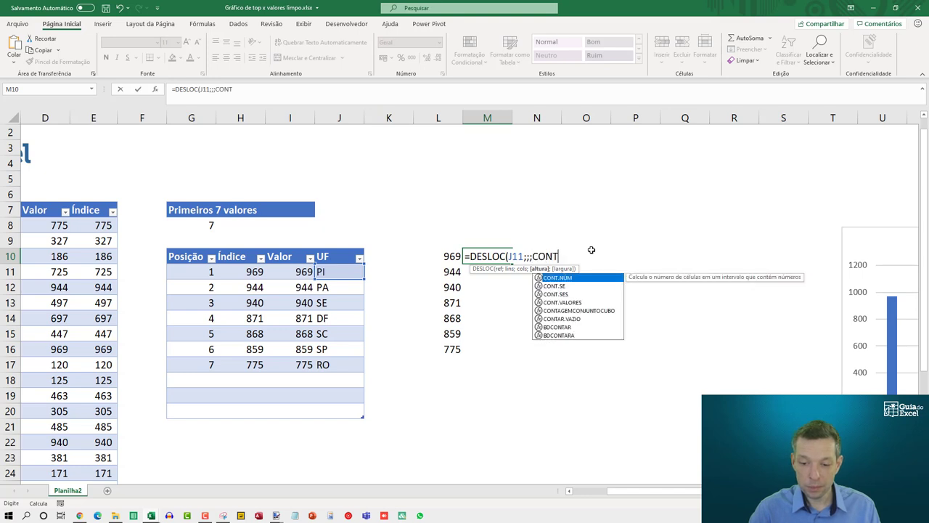
{"action": "type", "text": "VALORES"}
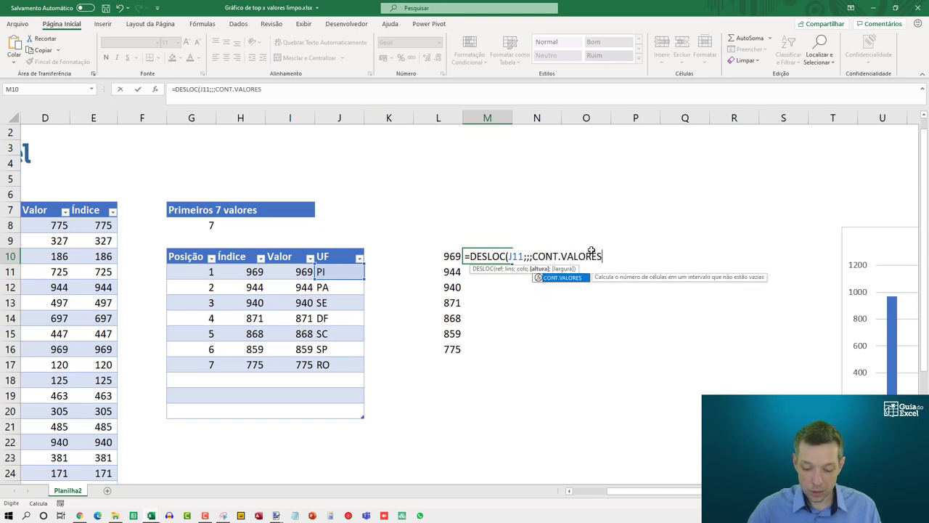
{"action": "key", "text": "BackSpace"}
{"action": "key", "text": "BackSpace"}
{"action": "key", "text": "BackSpace"}
{"action": "key", "text": "BackSpace"}
{"action": "key", "text": "BackSpace"}
{"action": "key", "text": "BackSpace"}
{"action": "key", "text": "BackSpace"}
{"action": "type", "text": "N"}
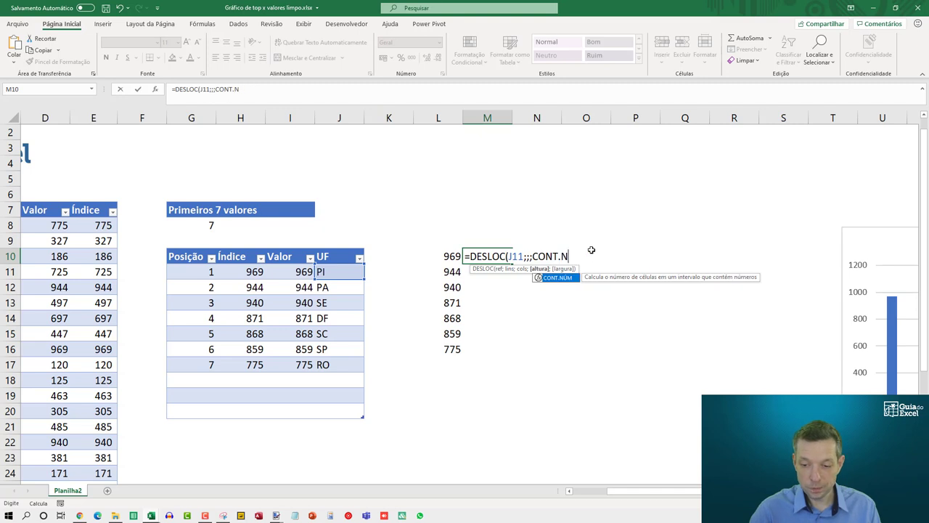
{"action": "type", "text": "ÚM("}
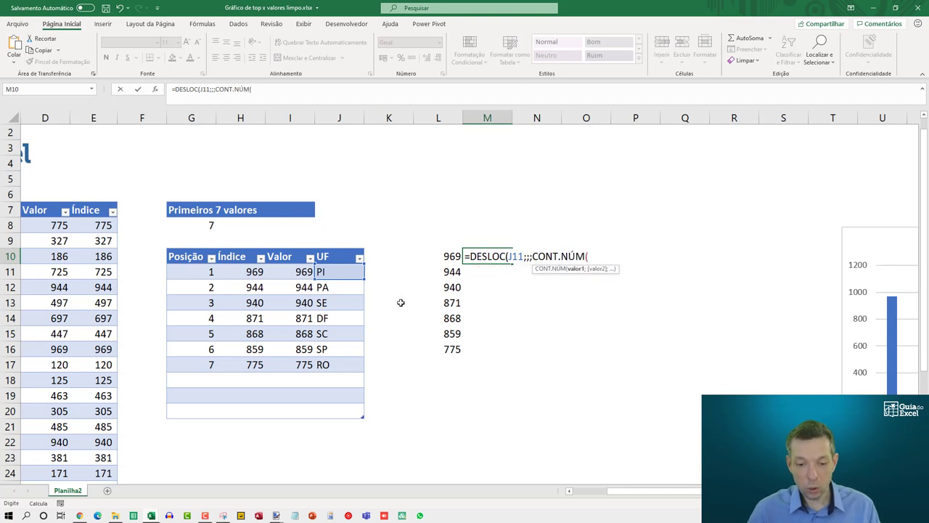
{"action": "left_click", "coordinate": [287, 271]}
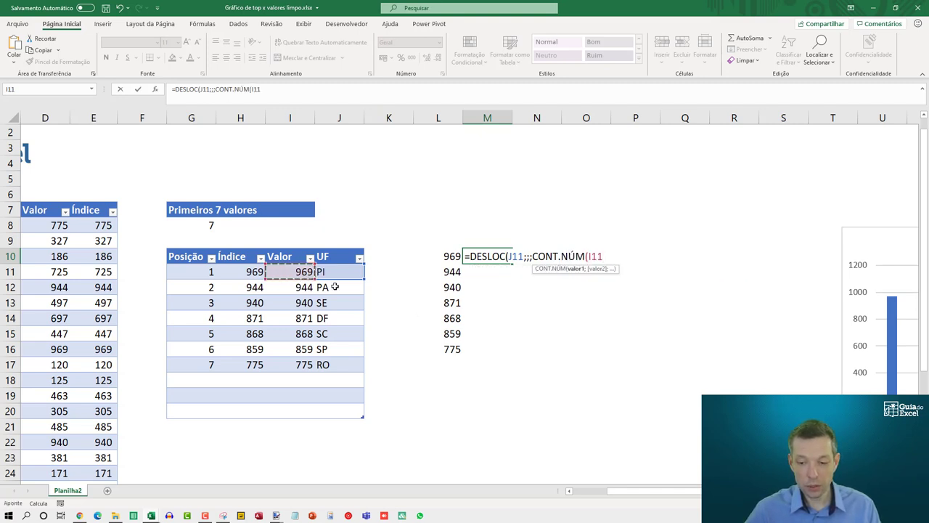
{"action": "key", "text": "ctrl+space"}
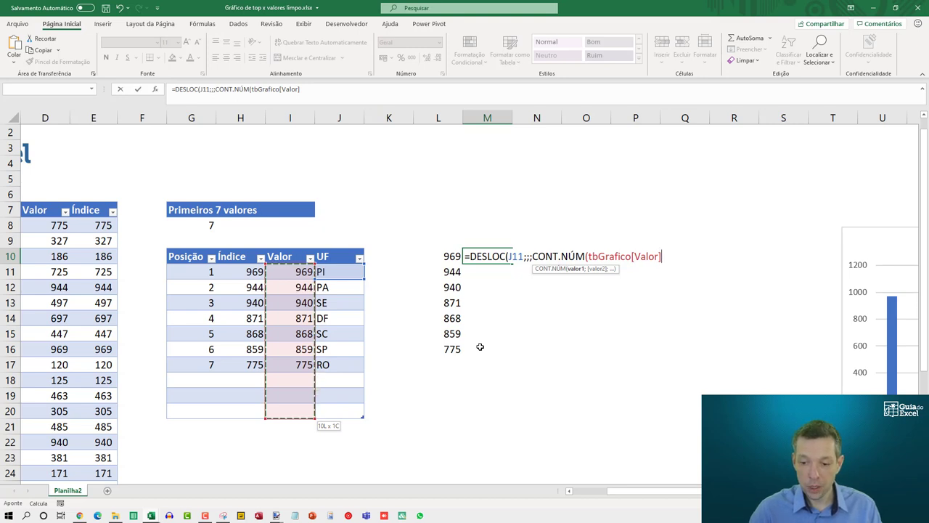
{"action": "type", "text": ")"}
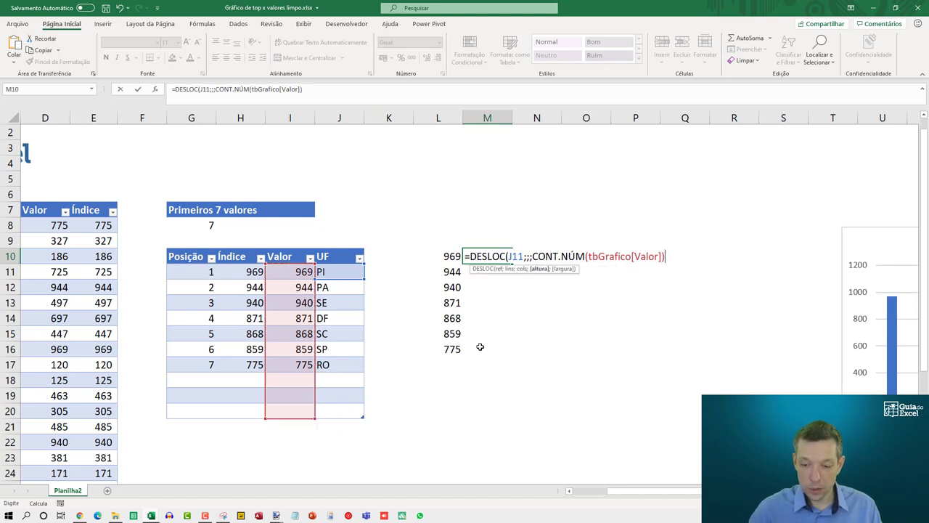
{"action": "type", "text": ")"}
{"action": "key", "text": "Return"}
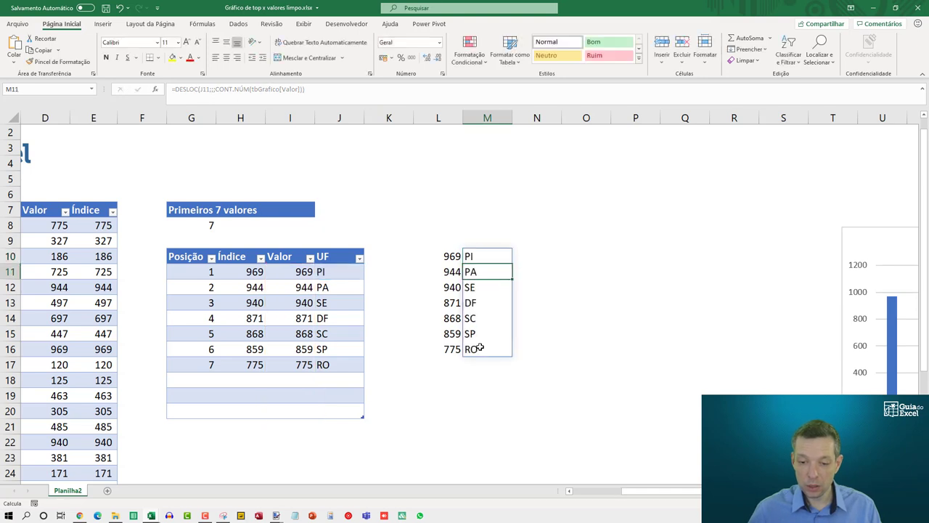
{"action": "key", "text": "Up"}
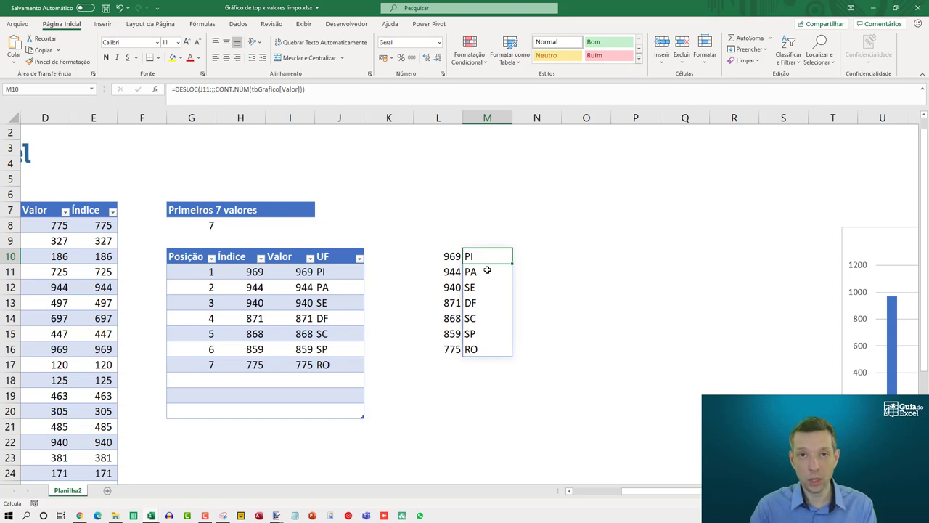
Step: Copy L10's DESLOC formula text and bring up the defined names list with Ctrl+F3
{"action": "left_click", "coordinate": [453, 256]}
{"action": "key", "text": "F2"}
{"action": "key", "text": "shift+Home"}
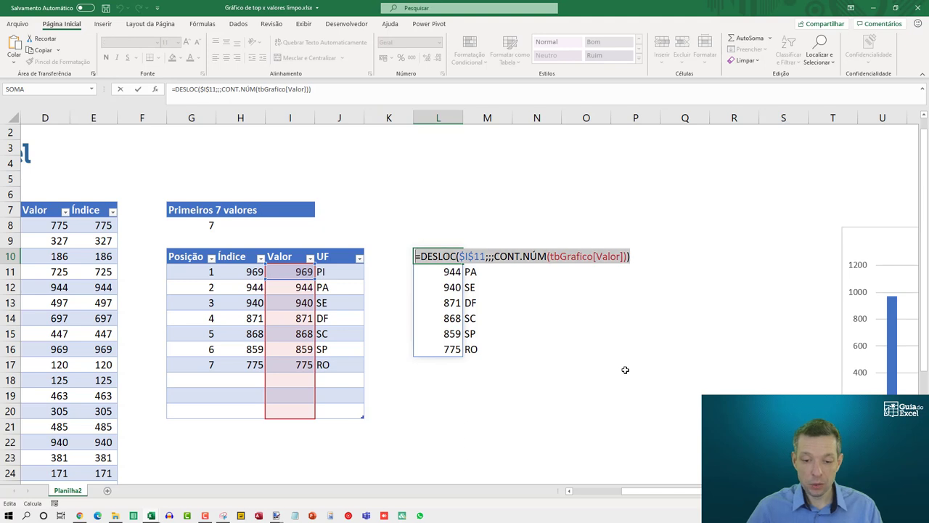
{"action": "key", "text": "Escape"}
{"action": "left_click", "coordinate": [421, 221]}
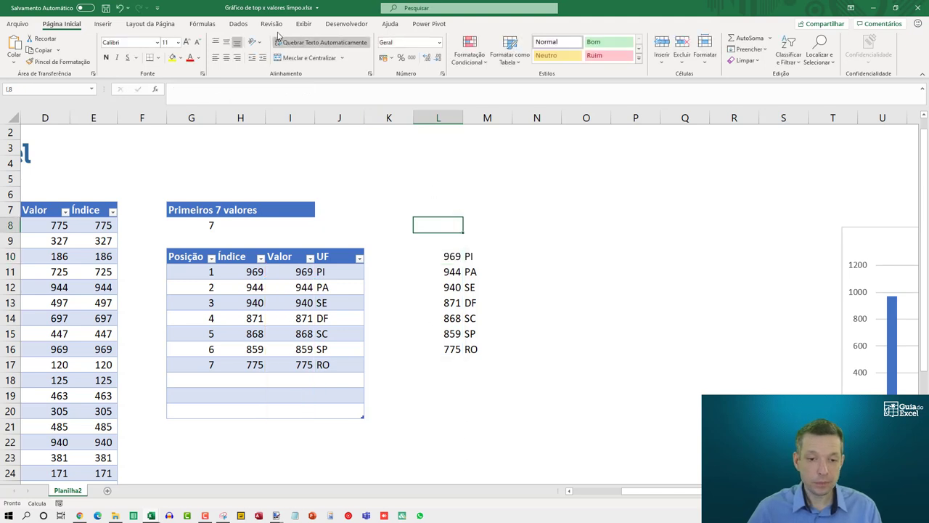
{"action": "left_click", "coordinate": [239, 24]}
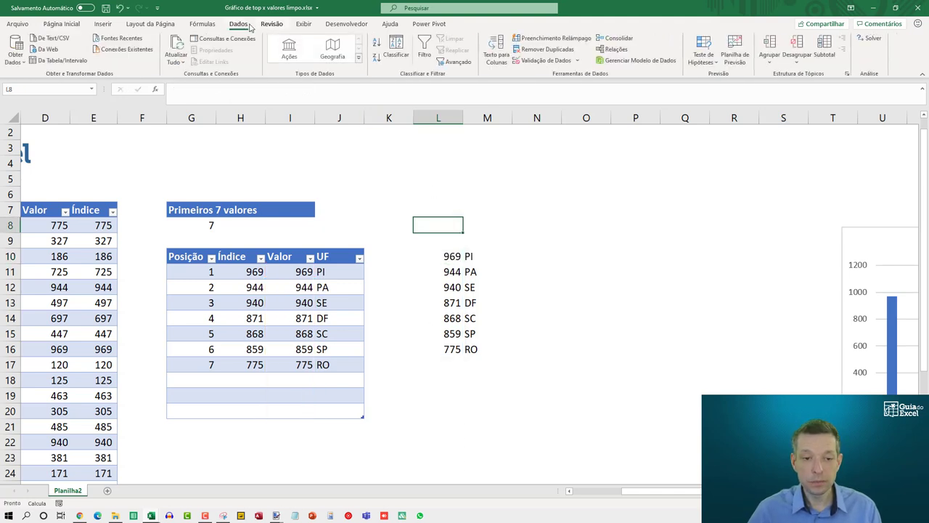
{"action": "left_click", "coordinate": [204, 24]}
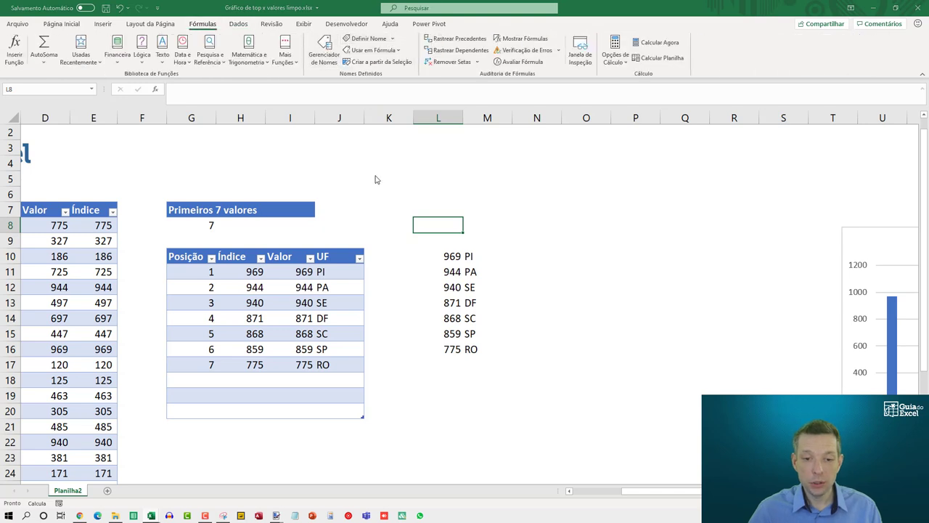
{"action": "key", "text": "ctrl+F3"}
Step: Create the name Valores referring to =DESLOC(Planilha2!$I$11;;;CONT.NÚM(tbGrafico[Valor]))
{"action": "left_click", "coordinate": [422, 245]}
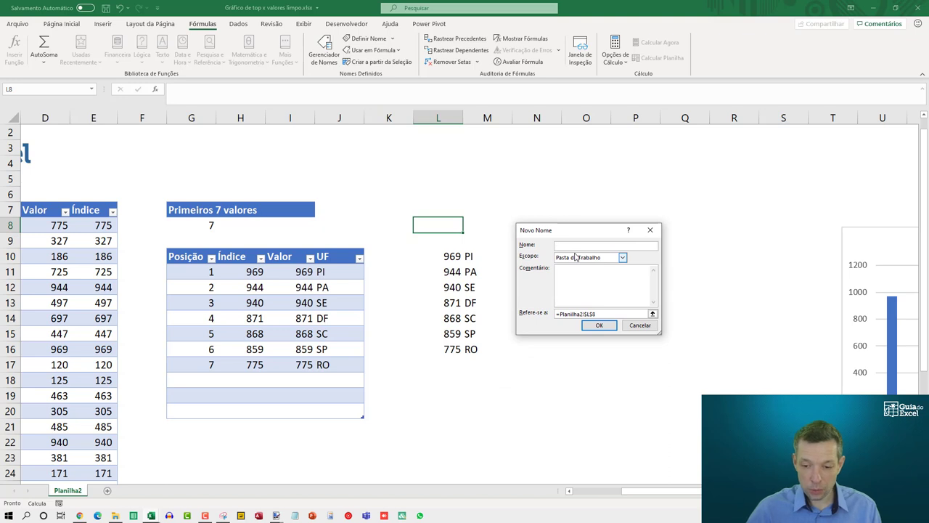
{"action": "type", "text": "v"}
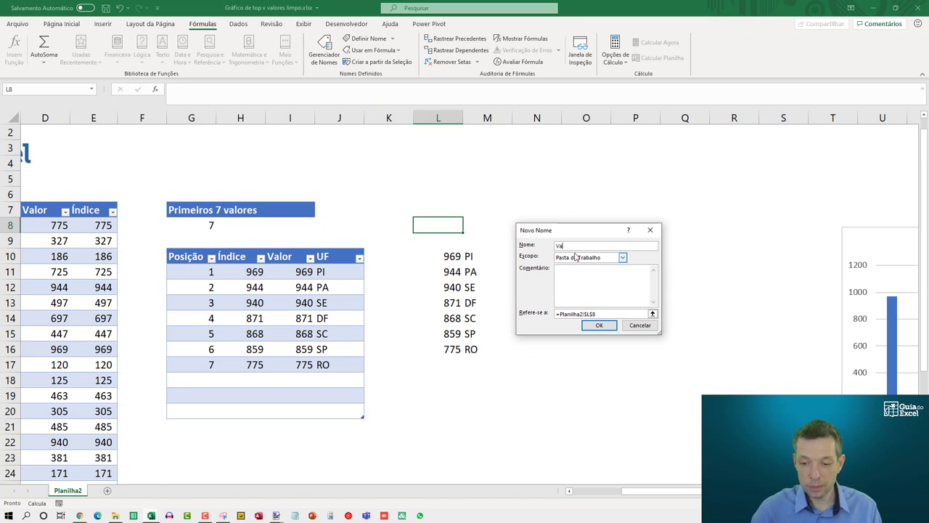
{"action": "type", "text": "es"}
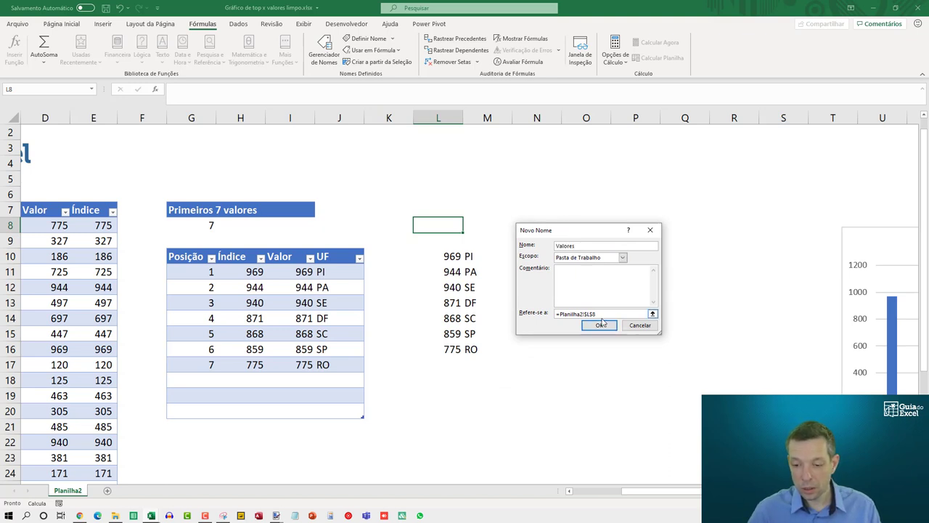
{"action": "triple_click", "coordinate": [573, 313]}
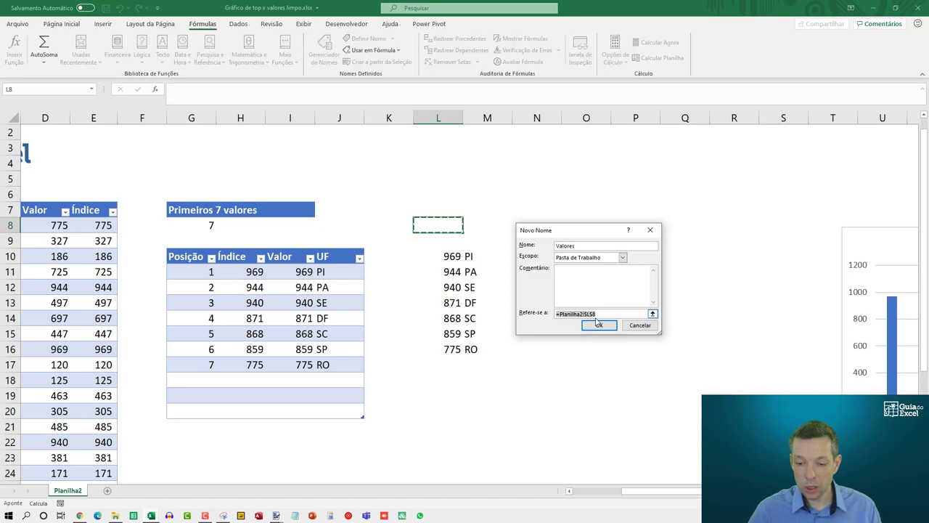
{"action": "key", "text": "ctrl+v"}
{"action": "left_click_drag", "start_coordinate": [625, 315], "coordinate": [538, 314]}
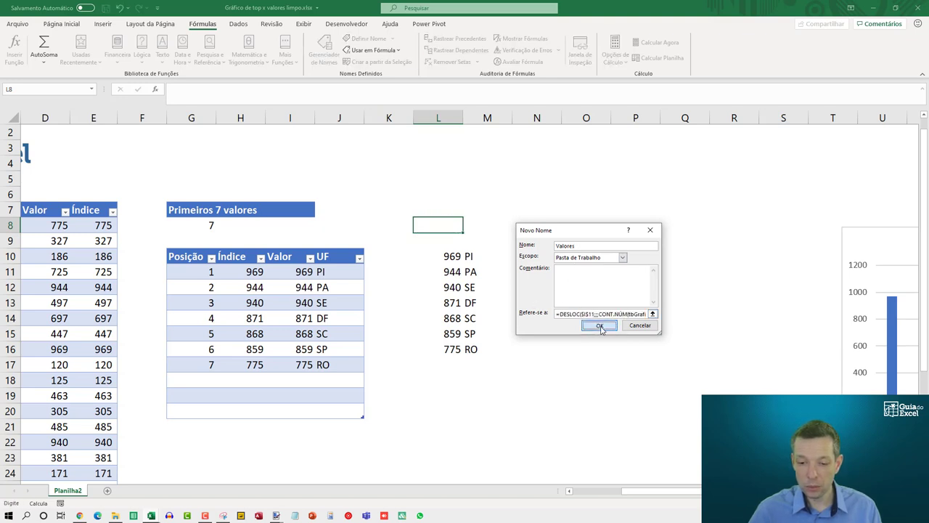
{"action": "left_click", "coordinate": [600, 325]}
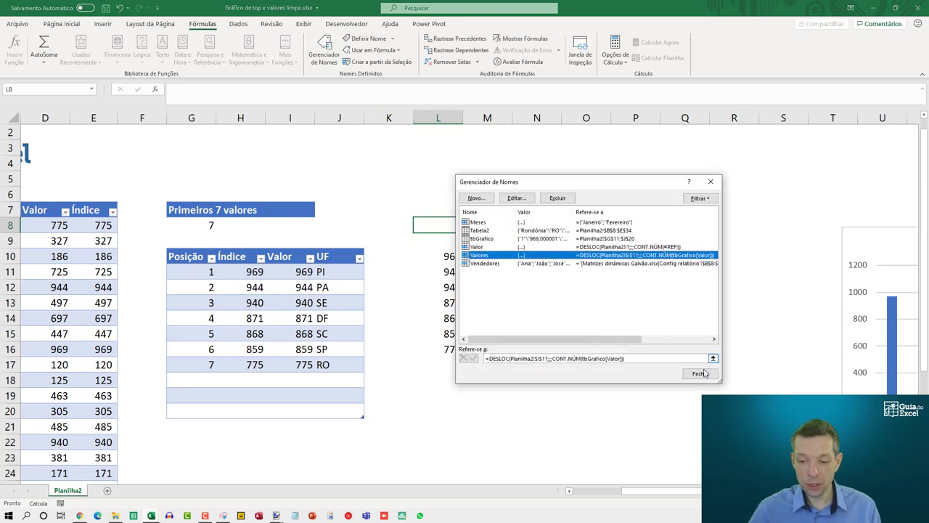
{"action": "left_click_drag", "start_coordinate": [512, 187], "coordinate": [588, 192]}
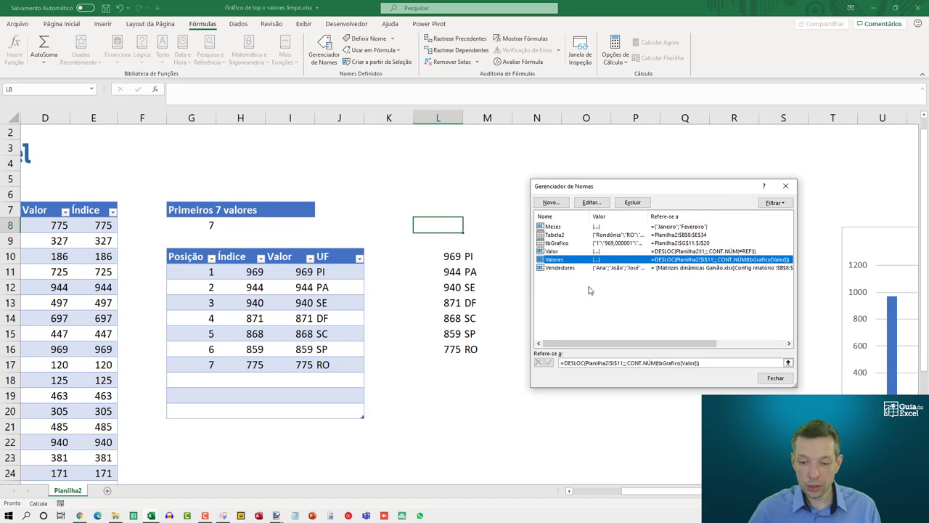
{"action": "key", "text": "Escape"}
Step: Make a first attempt at defining a name from the copied formula, then abandon it
{"action": "left_click", "coordinate": [482, 259]}
{"action": "left_click", "coordinate": [334, 90]}
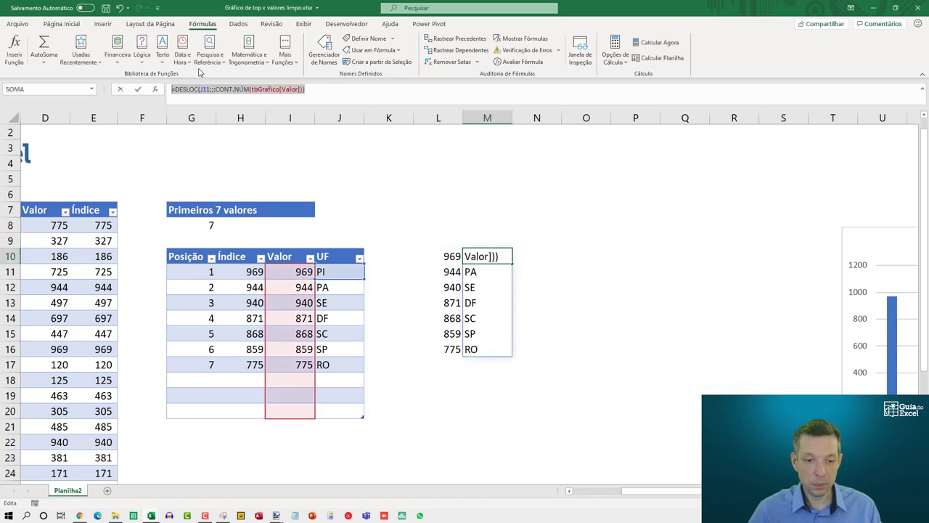
{"action": "key", "text": "Escape"}
{"action": "left_click", "coordinate": [537, 272]}
{"action": "left_click", "coordinate": [477, 256]}
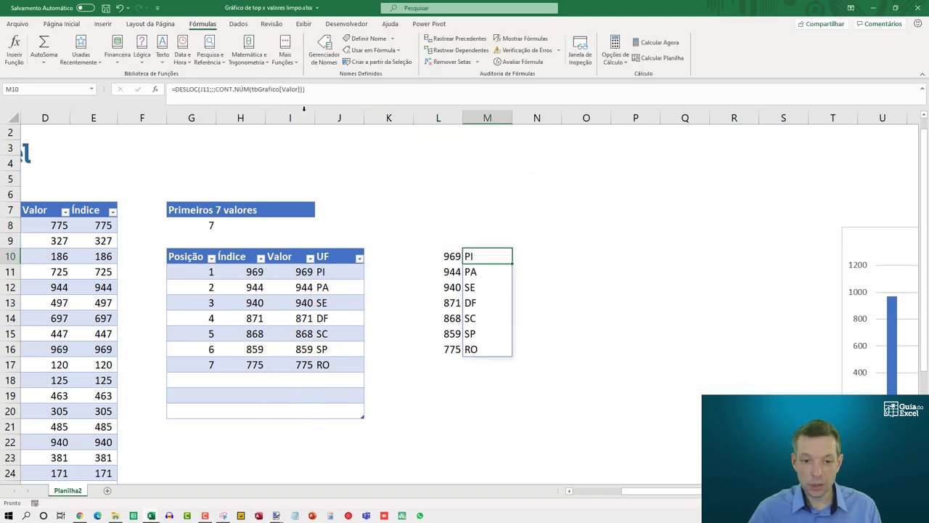
{"action": "left_click", "coordinate": [324, 51]}
{"action": "left_click", "coordinate": [551, 203]}
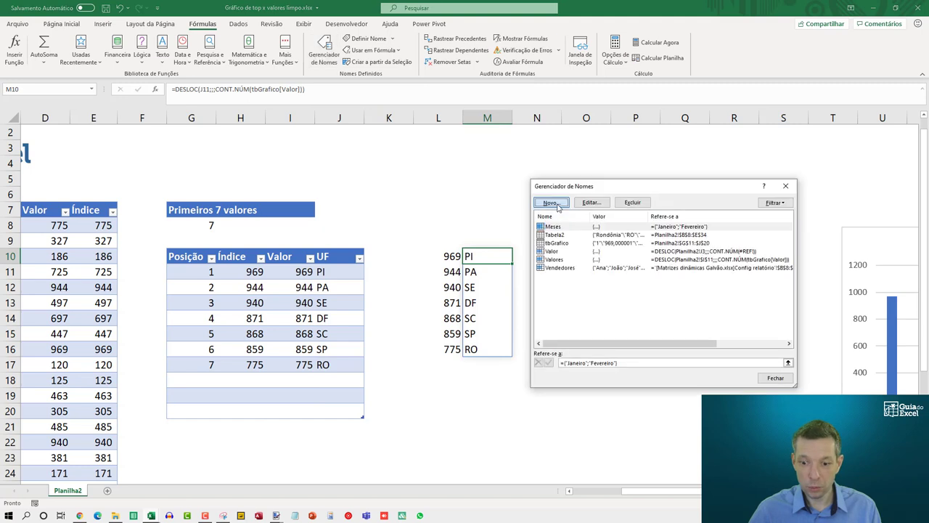
{"action": "type", "text": "uf"}
{"action": "key", "text": "BackSpace"}
{"action": "key", "text": "BackSpace"}
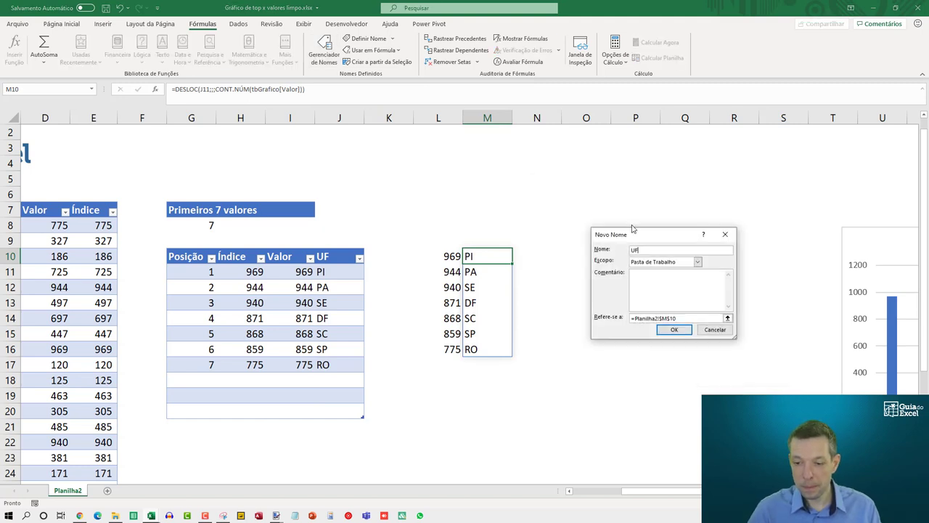
{"action": "left_click_drag", "start_coordinate": [632, 231], "coordinate": [439, 165]}
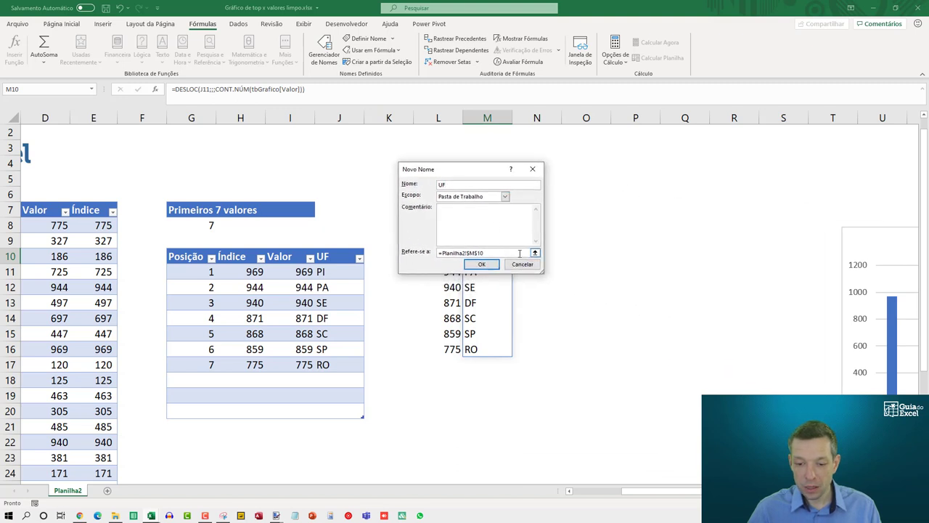
{"action": "left_click_drag", "start_coordinate": [542, 272], "coordinate": [692, 326]}
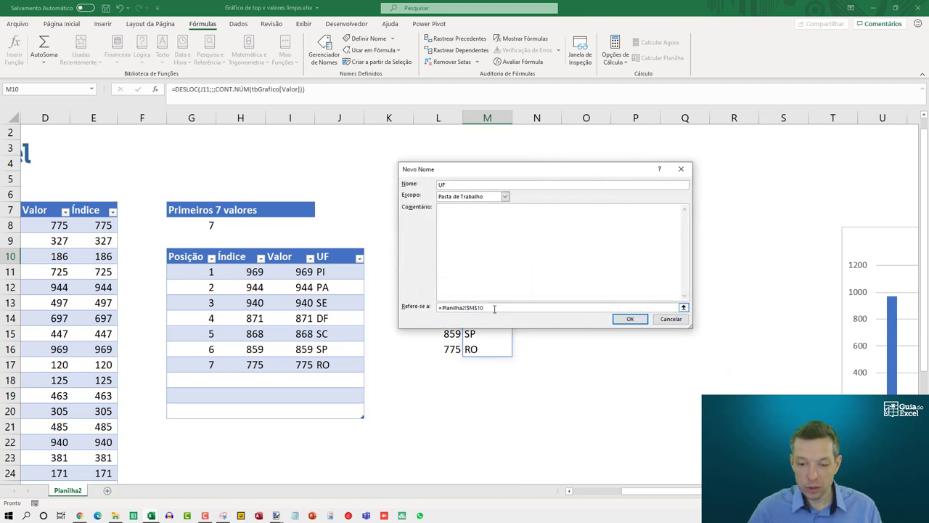
{"action": "key", "text": "ctrl+a"}
{"action": "key", "text": "ctrl+v"}
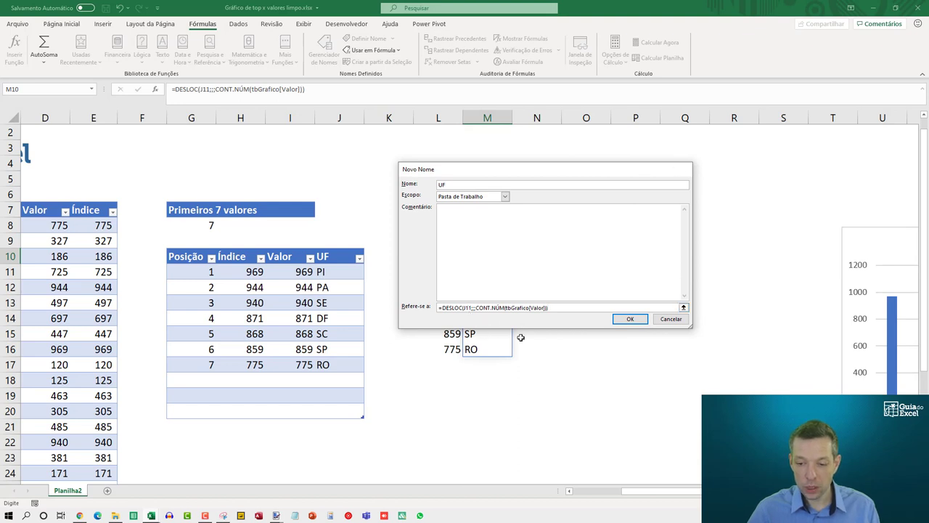
{"action": "key", "text": "Return"}
{"action": "key", "text": "Escape"}
Step: Change M10's reference to $J$11 and copy the corrected DESLOC formula text
{"action": "key", "text": "F2"}
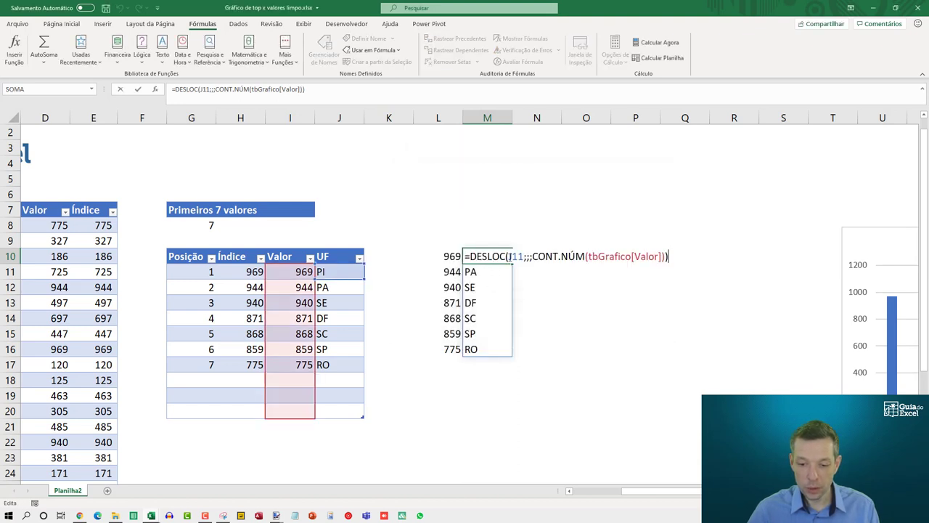
{"action": "double_click", "coordinate": [513, 256]}
{"action": "key", "text": "F4"}
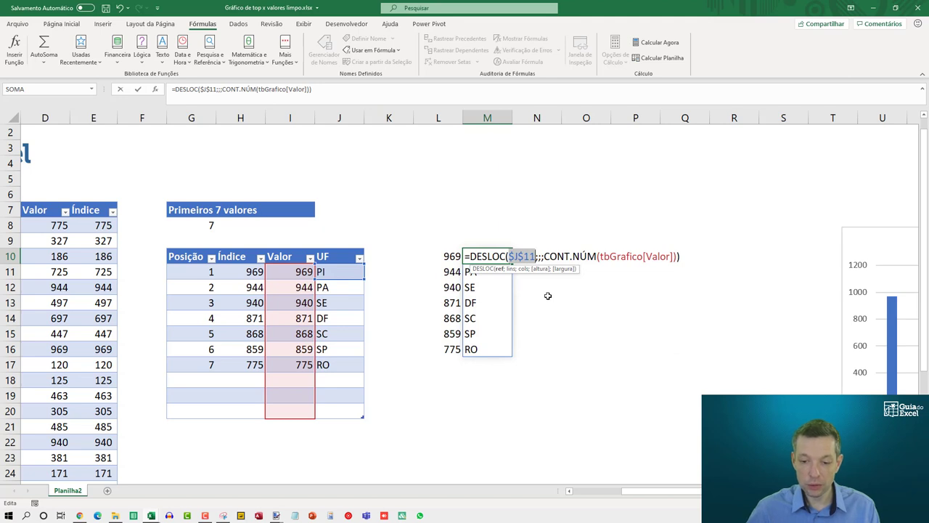
{"action": "key", "text": "Return"}
{"action": "key", "text": "Up"}
{"action": "key", "text": "F2"}
{"action": "key", "text": "shift+Home"}
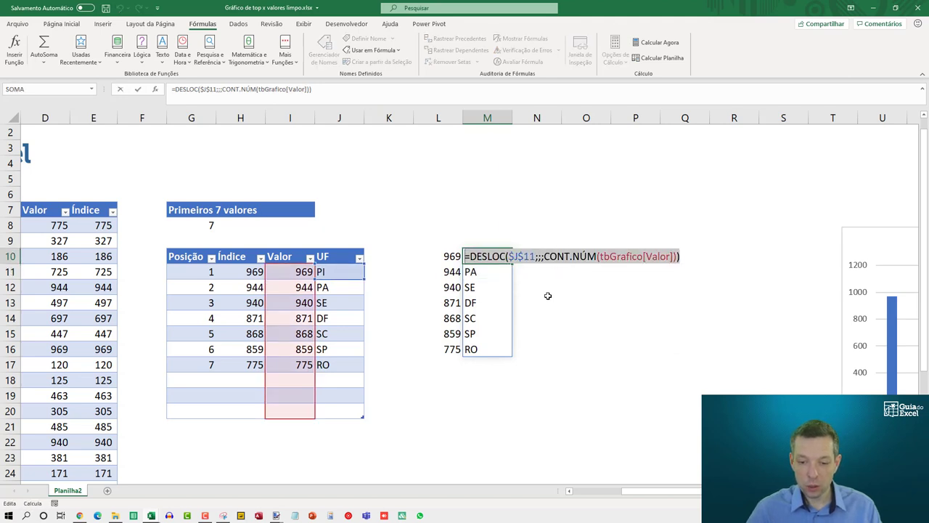
{"action": "key", "text": "ctrl+c"}
{"action": "key", "text": "Escape"}
{"action": "left_click", "coordinate": [538, 255]}
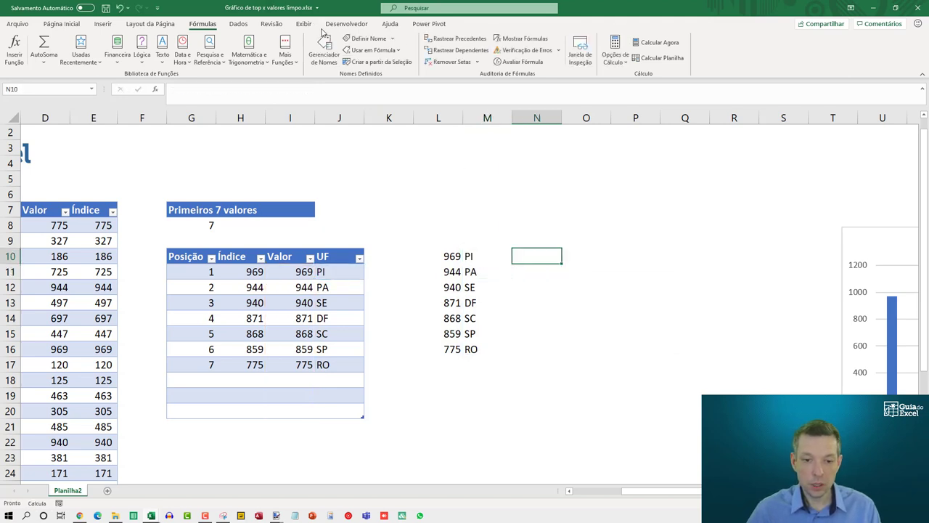
Step: Define the name UF as =DESLOC($J$11;;;CONT.NÚM(tbGrafico[Valor])) and move the Valor chart left beside the lists
{"action": "left_click", "coordinate": [324, 45]}
{"action": "left_click", "coordinate": [432, 164]}
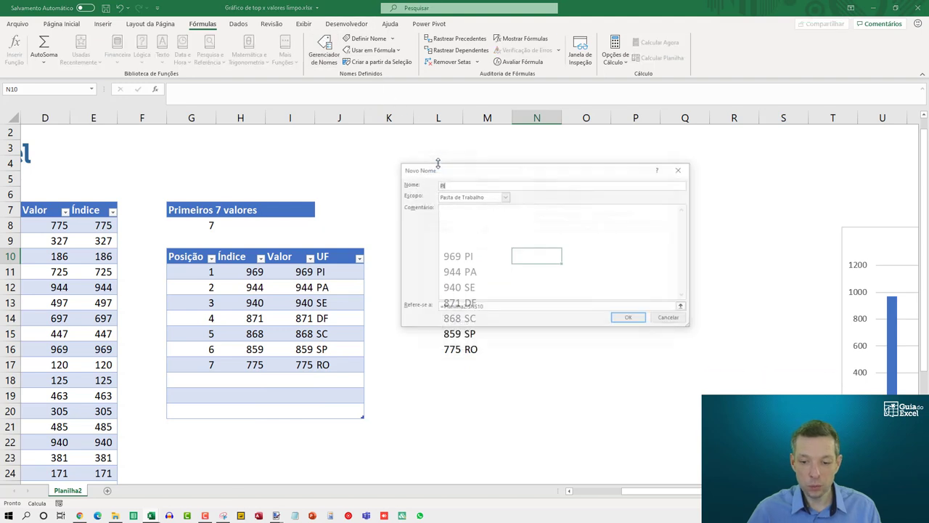
{"action": "type", "text": "UF"}
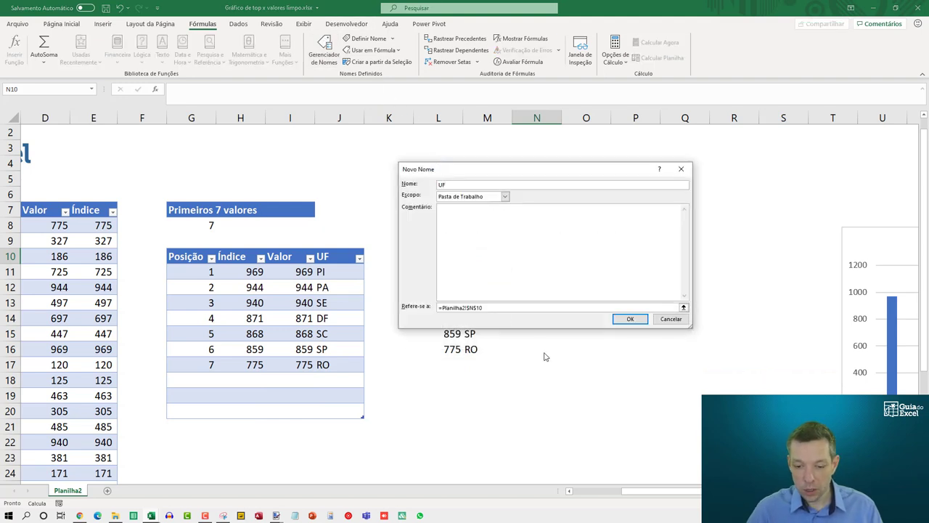
{"action": "triple_click", "coordinate": [492, 308]}
{"action": "key", "text": "ctrl+v"}
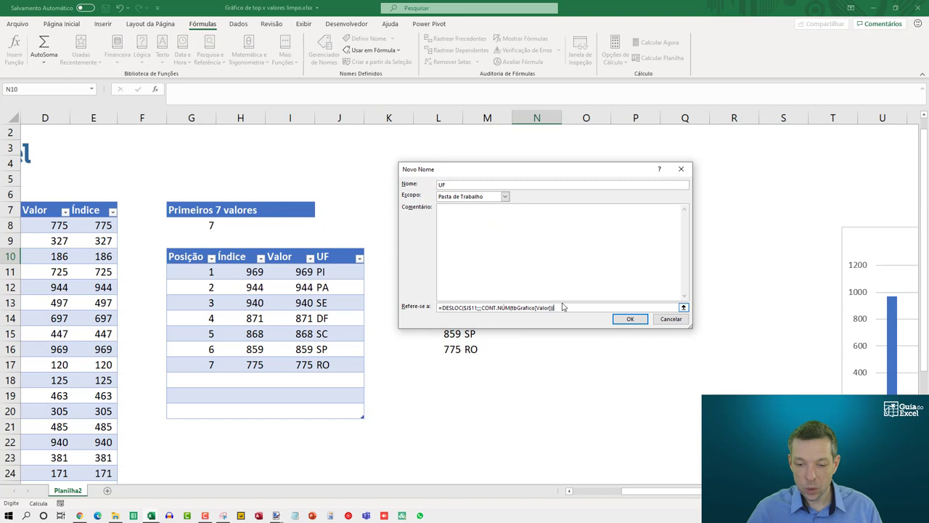
{"action": "left_click", "coordinate": [630, 319]}
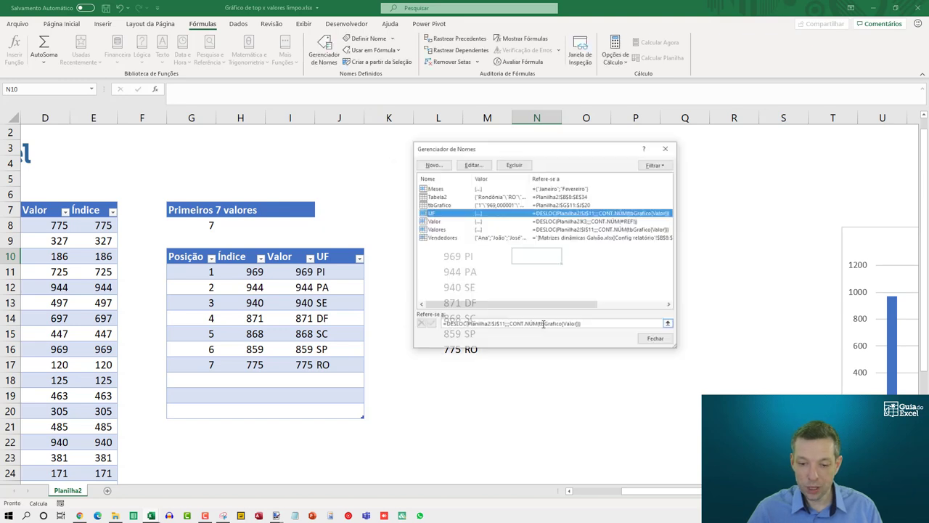
{"action": "left_click", "coordinate": [657, 339]}
{"action": "left_click_drag", "start_coordinate": [864, 248], "coordinate": [582, 253]}
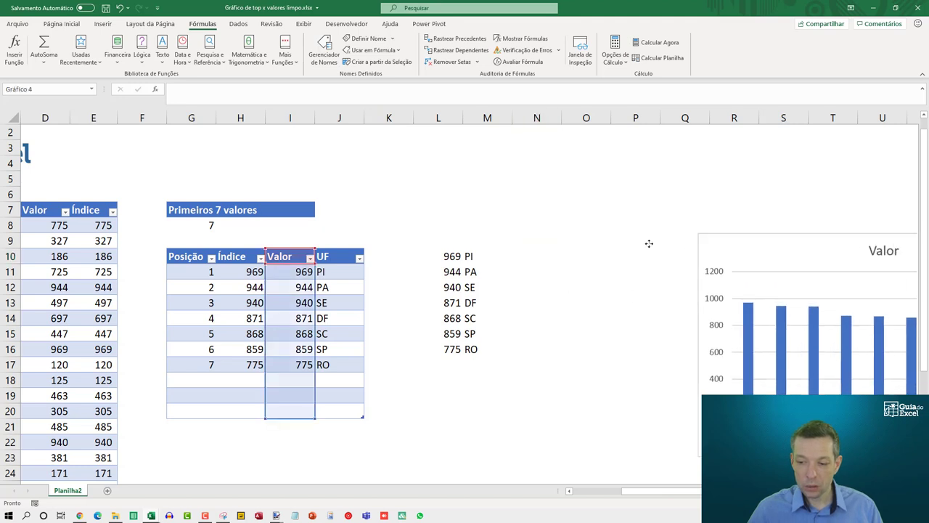
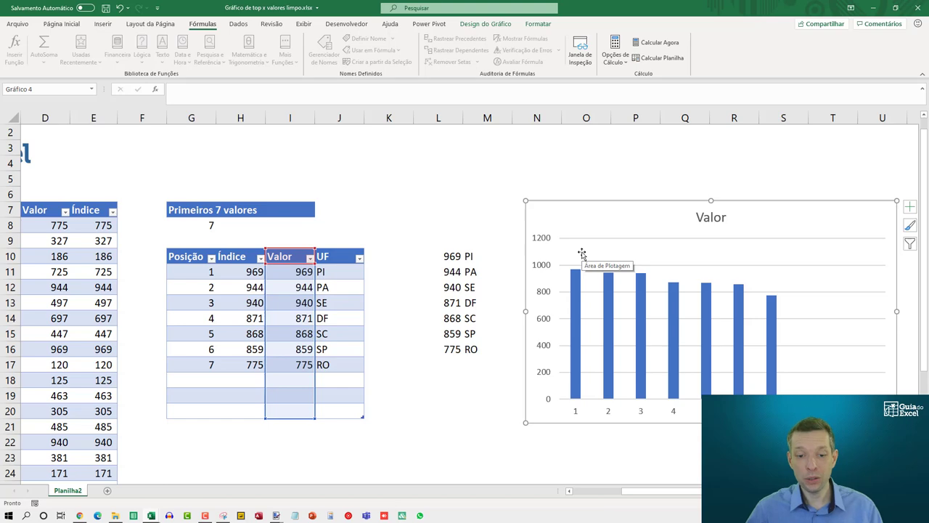
Step: Create a new blank workbook from the File menu
{"action": "left_click", "coordinate": [247, 177]}
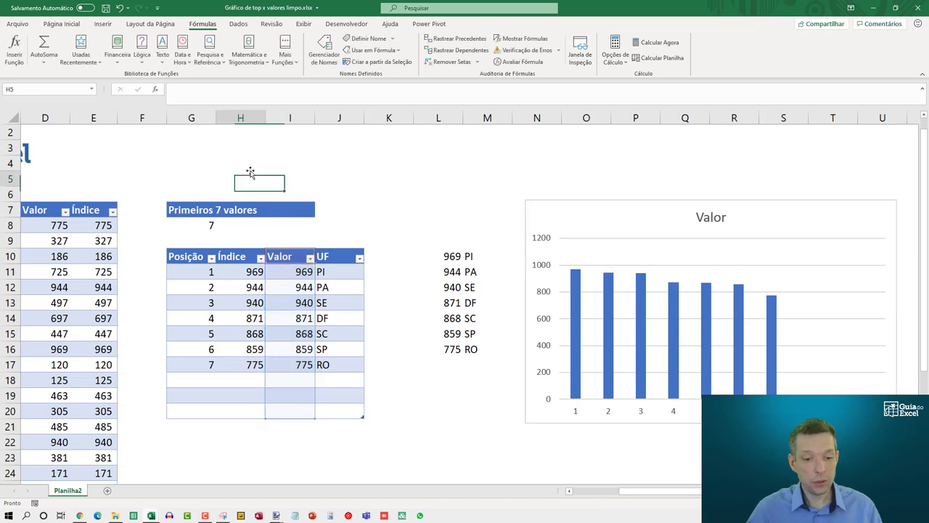
{"action": "left_click", "coordinate": [17, 23]}
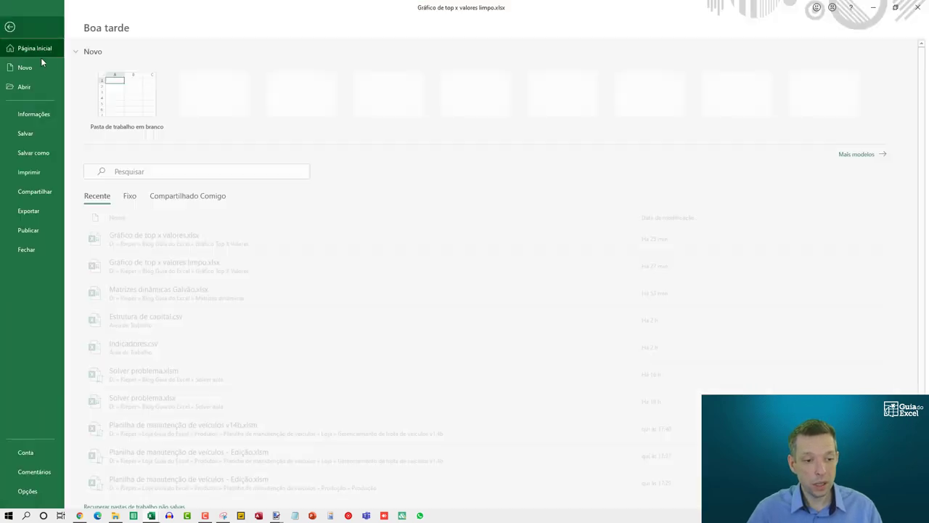
{"action": "left_click", "coordinate": [36, 68]}
{"action": "left_click", "coordinate": [149, 104]}
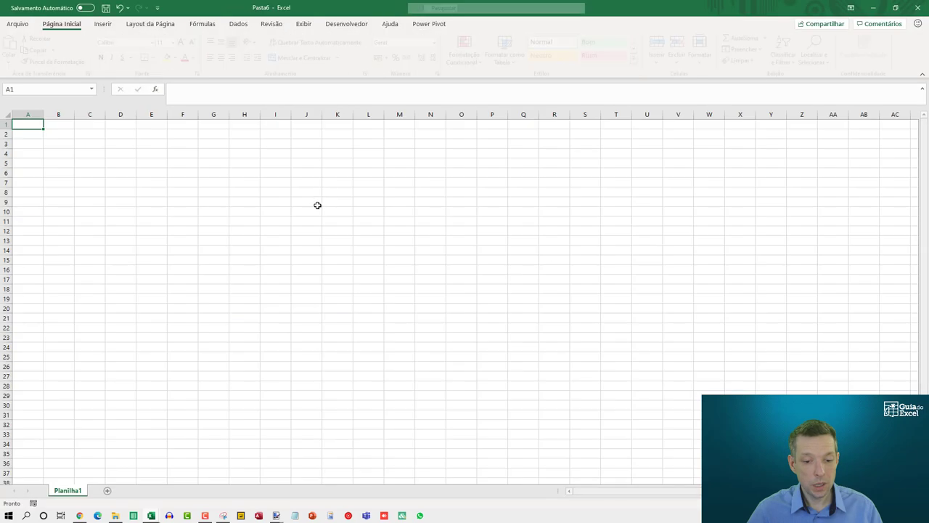
Step: Link cell L7 to Planilha2!$L$10 of the chart workbook, returning 969, and review the formula
{"action": "left_click", "coordinate": [359, 179]}
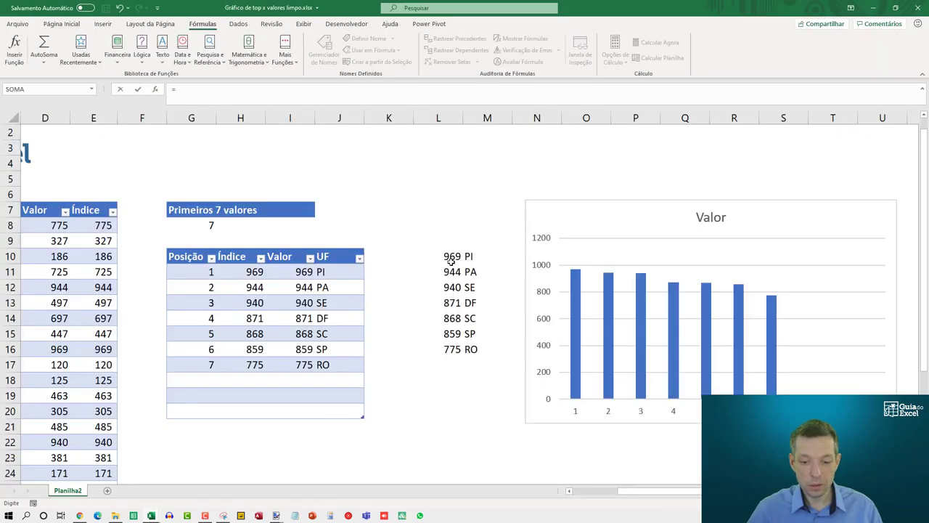
{"action": "left_click", "coordinate": [451, 261]}
{"action": "key", "text": "Return"}
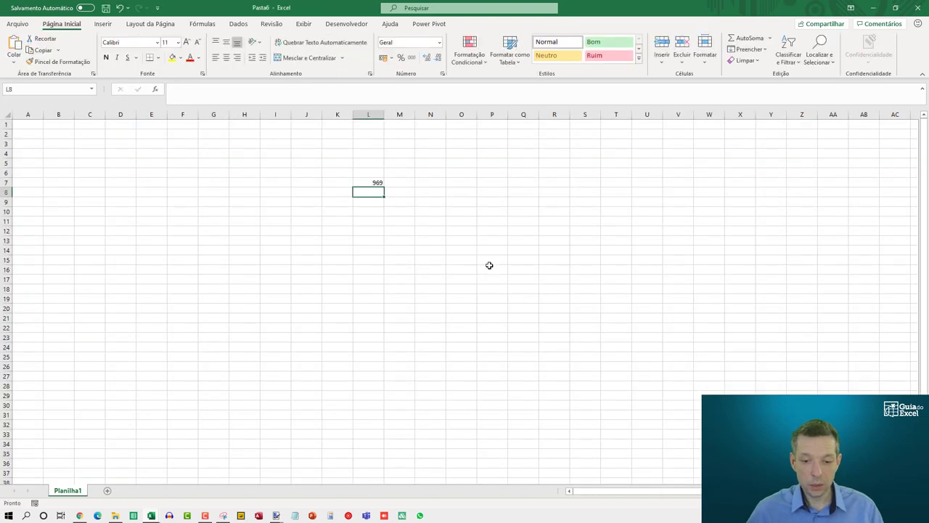
{"action": "key", "text": "Up"}
{"action": "key", "text": "F2"}
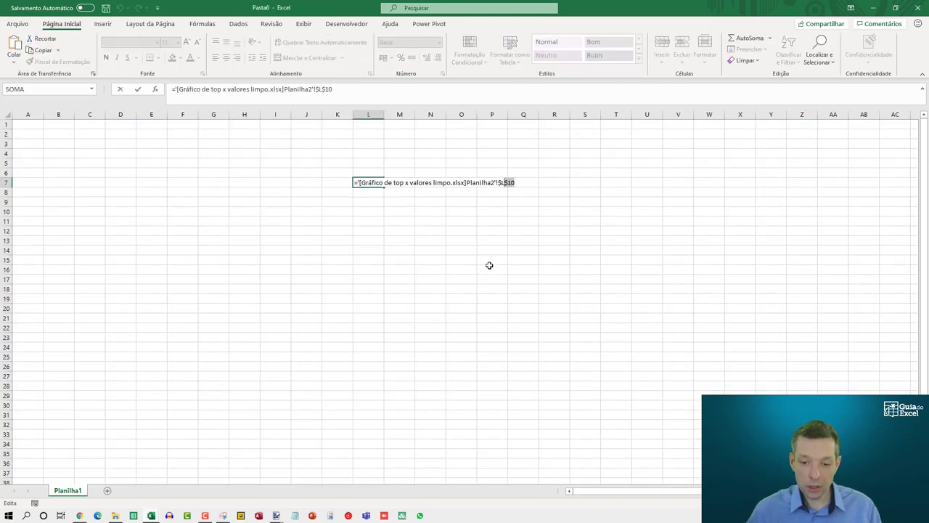
{"action": "key", "text": "Escape"}
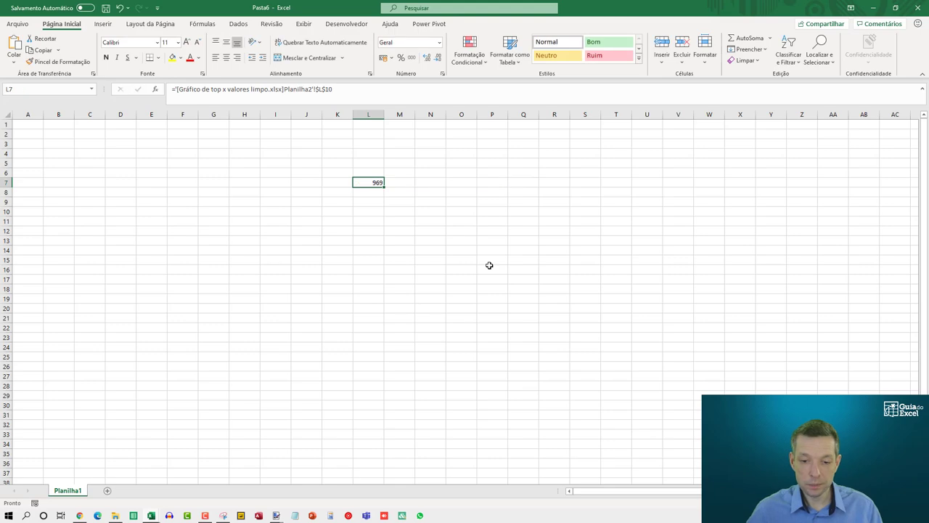
{"action": "scroll", "coordinate": [538, 254], "scroll_direction": "up", "scroll_amount": 1, "text": "ctrl"}
{"action": "scroll", "coordinate": [559, 247], "scroll_direction": "up", "scroll_amount": 4, "text": "ctrl"}
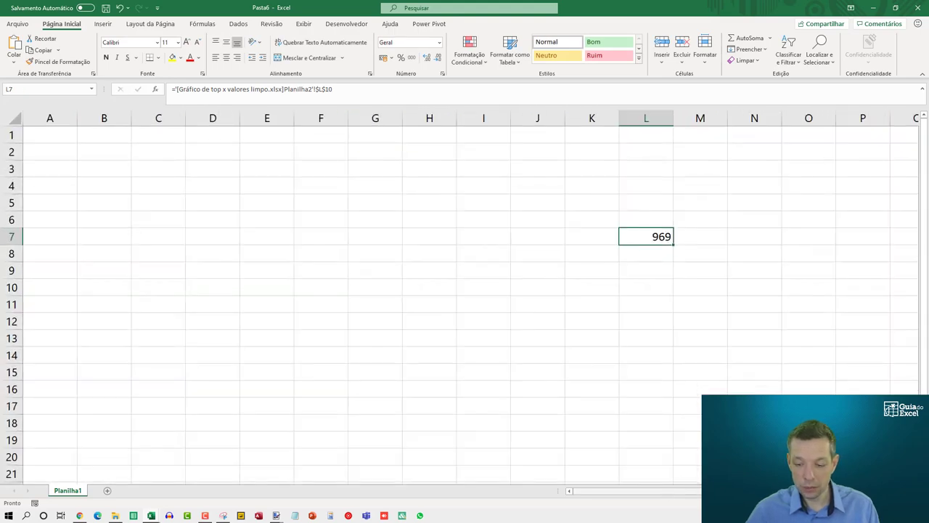
{"action": "left_click_drag", "start_coordinate": [675, 490], "coordinate": [694, 490]}
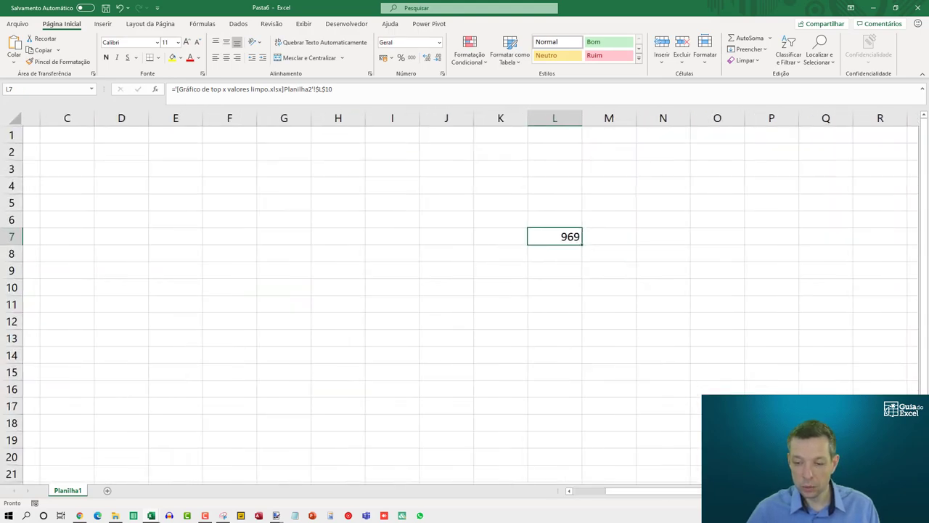
{"action": "scroll", "coordinate": [332, 323], "scroll_direction": "right", "scroll_amount": 5}
{"action": "key", "text": "F2"}
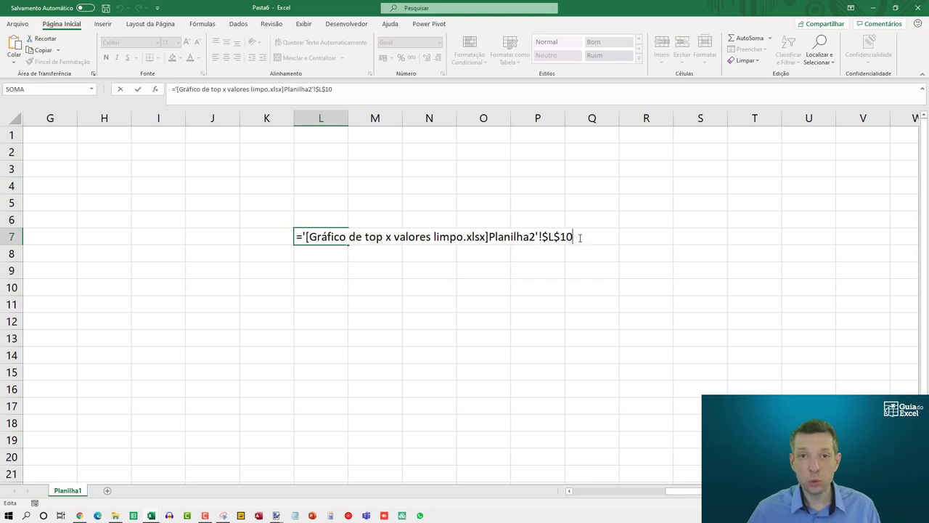
Step: Replace $L$10 in L7's formula with the Valores name, spilling 969 to 775 down L7:L13
{"action": "left_click_drag", "start_coordinate": [575, 238], "coordinate": [538, 237]}
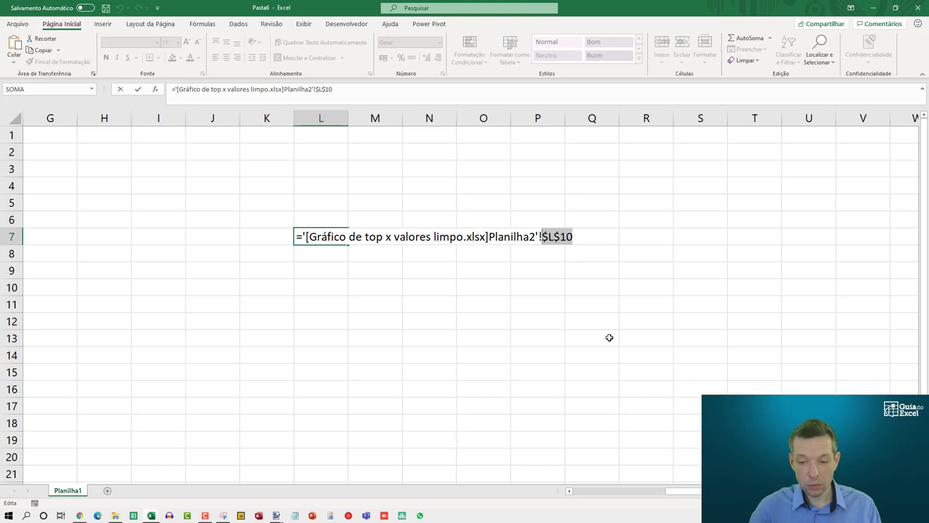
{"action": "type", "text": "VALORES"}
{"action": "key", "text": "Return"}
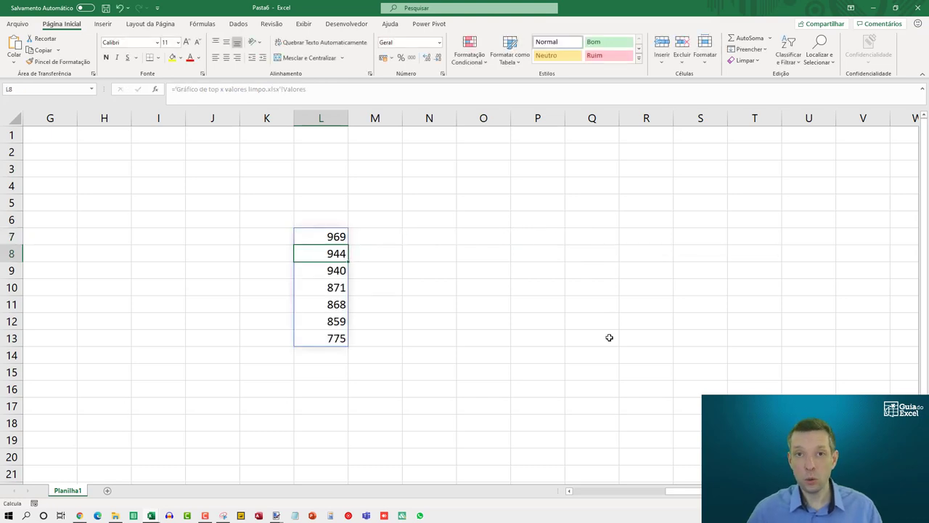
{"action": "key", "text": "Up"}
{"action": "key", "text": "F2"}
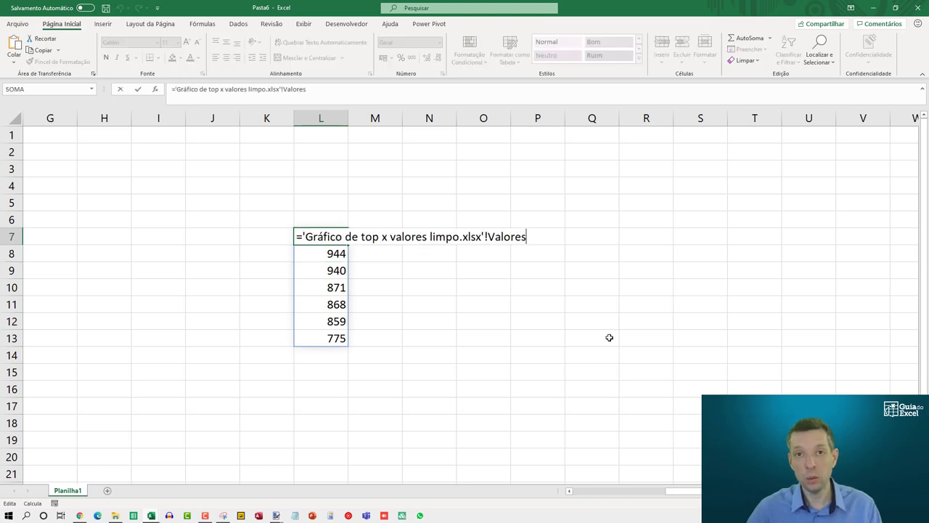
{"action": "key", "text": "shift+Home"}
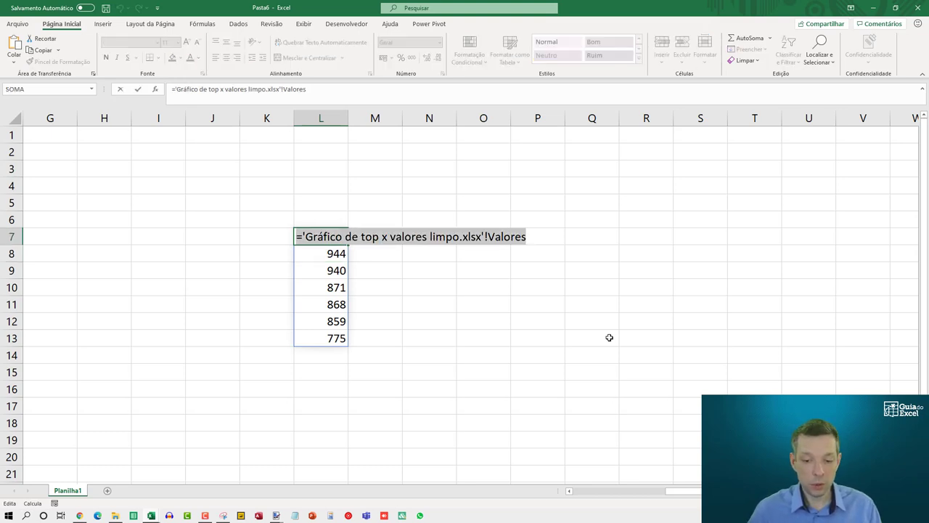
{"action": "key", "text": "Escape"}
Step: Back in the chart workbook, open the chart's Select Data source settings
{"action": "key", "text": "alt+Tab"}
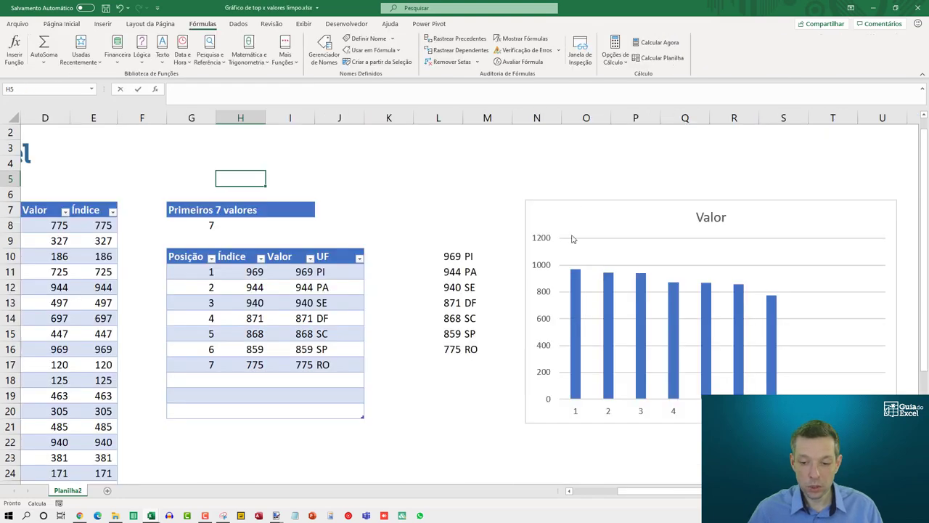
{"action": "left_click", "coordinate": [570, 203]}
{"action": "right_click", "coordinate": [566, 202]}
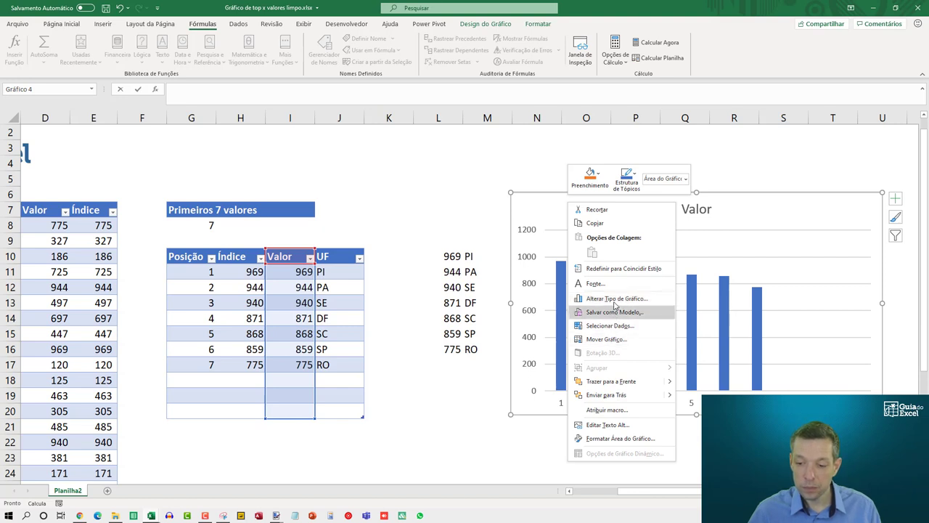
{"action": "key", "text": "Escape"}
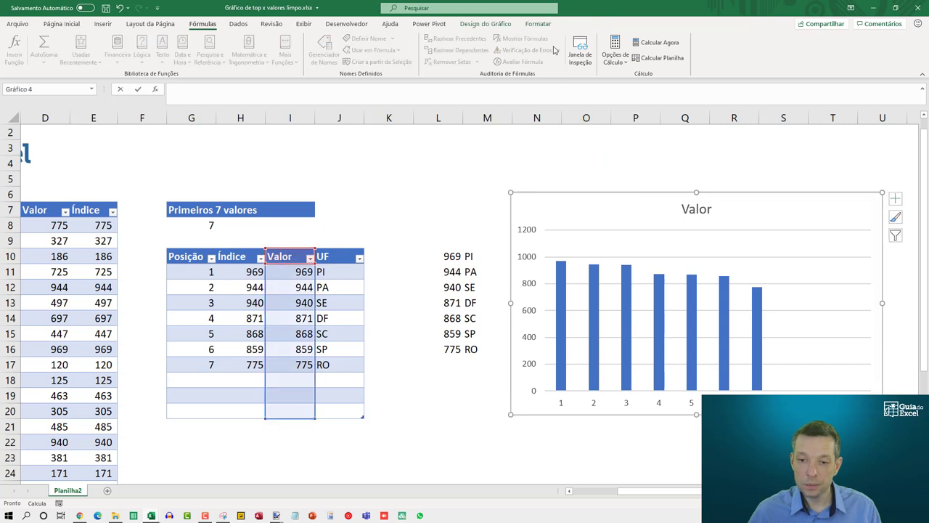
{"action": "left_click", "coordinate": [542, 27]}
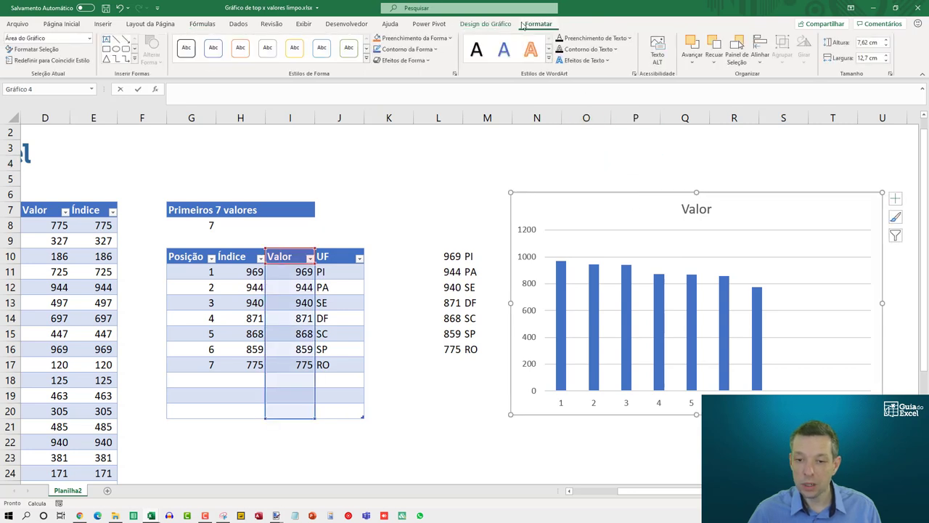
{"action": "left_click", "coordinate": [497, 24]}
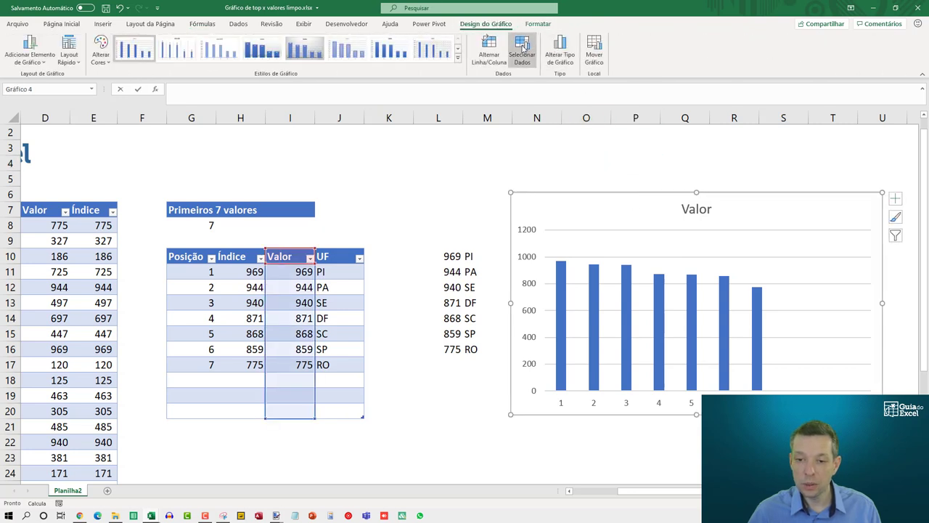
{"action": "left_click", "coordinate": [523, 47]}
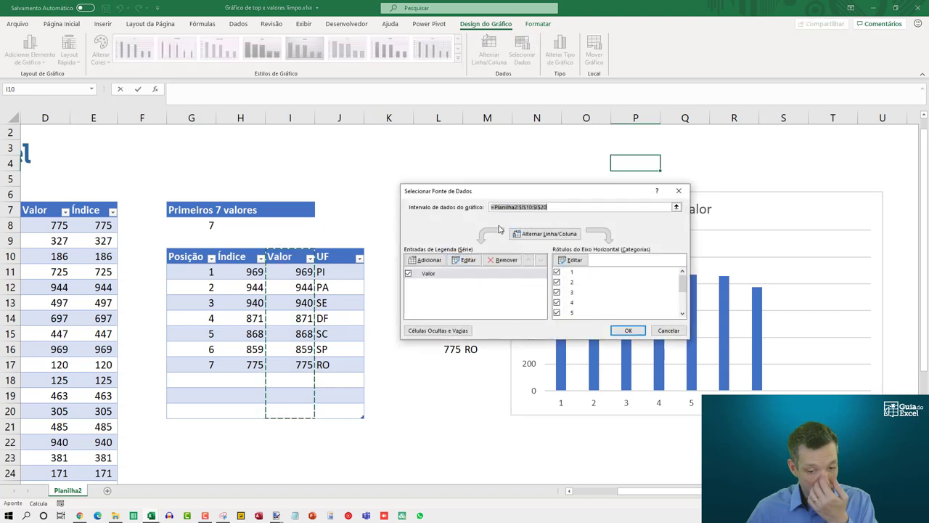
Step: Edit the series to take its name from G7 and its values from the Valores name
{"action": "left_click", "coordinate": [466, 259]}
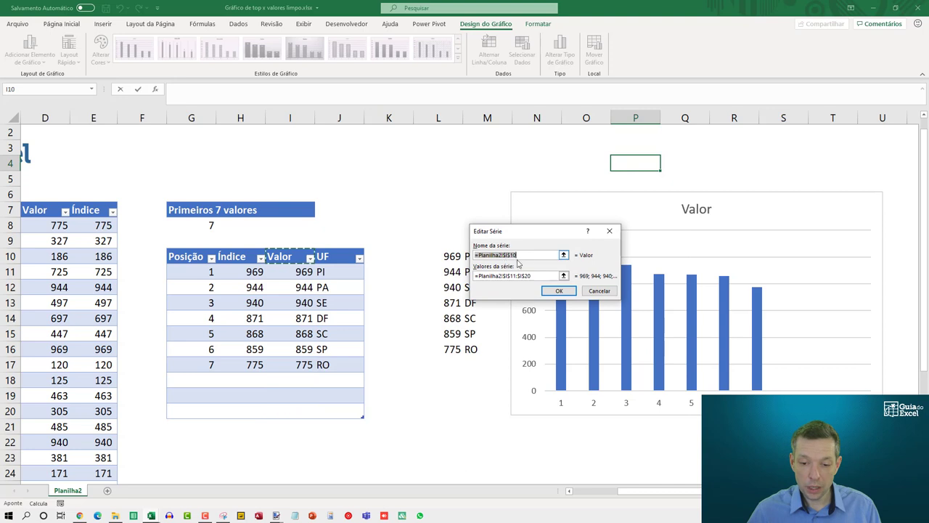
{"action": "left_click", "coordinate": [185, 211]}
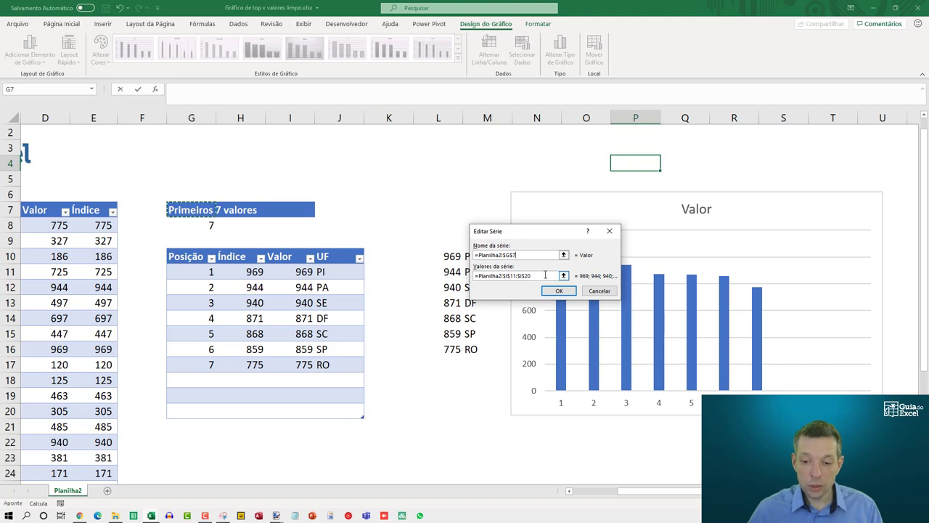
{"action": "left_click", "coordinate": [546, 275]}
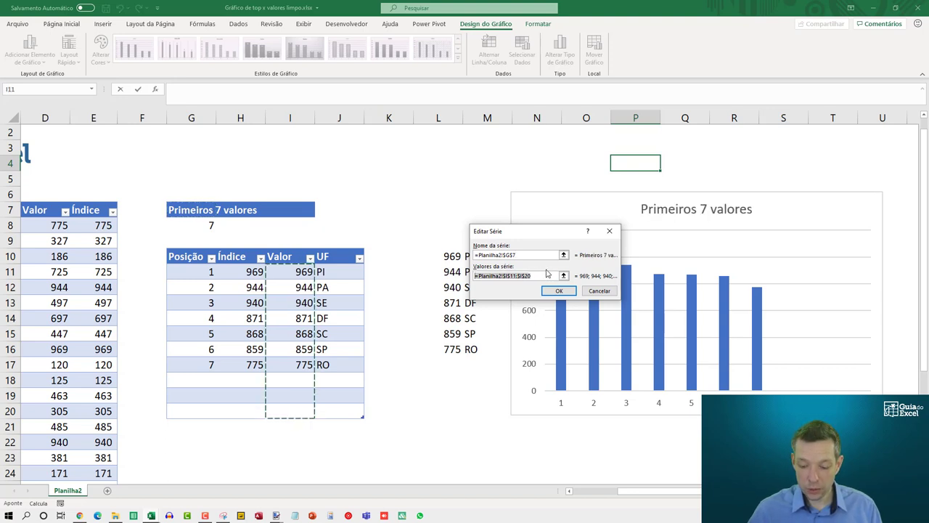
{"action": "key", "text": "ctrl+v"}
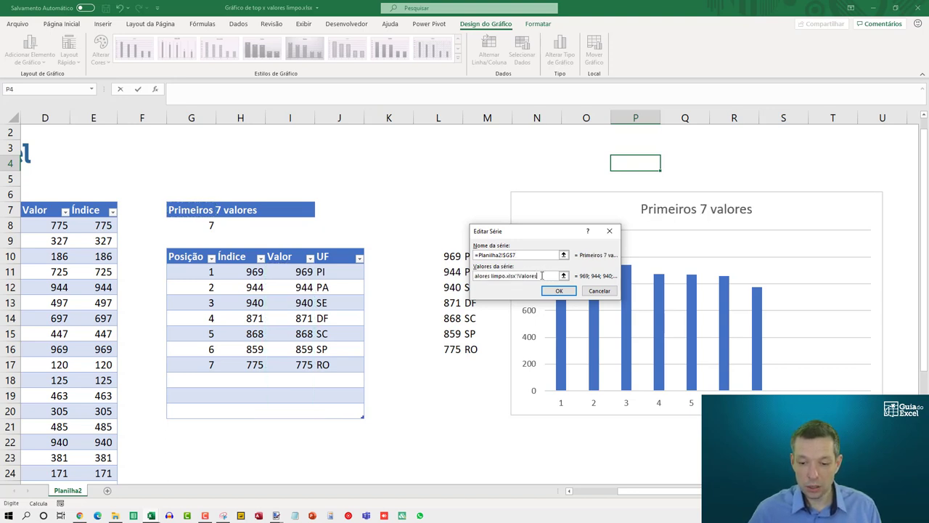
{"action": "left_click_drag", "start_coordinate": [546, 276], "coordinate": [452, 273]}
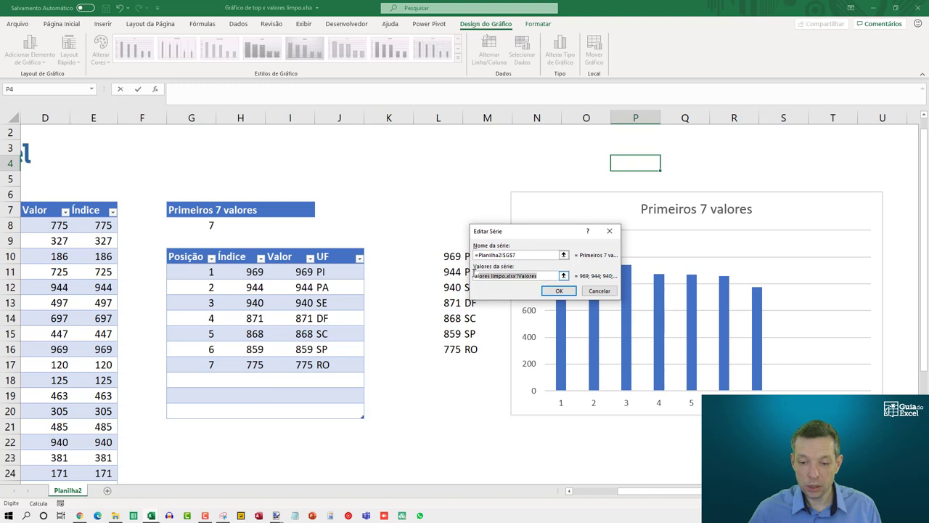
{"action": "left_click", "coordinate": [559, 290]}
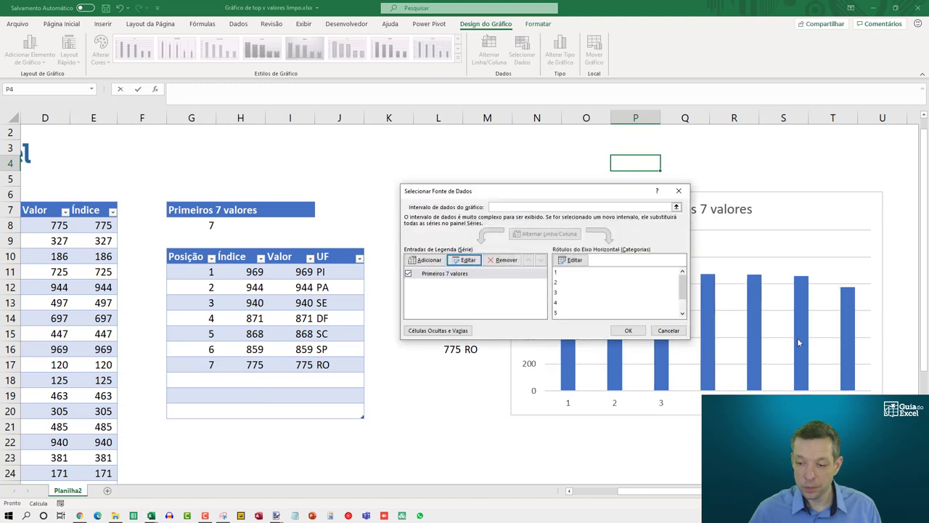
{"action": "left_click", "coordinate": [629, 330]}
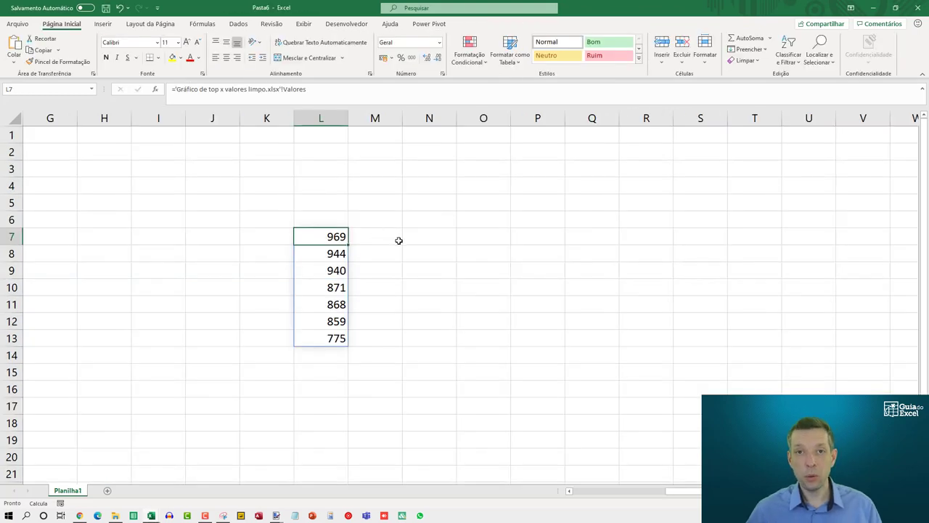
Step: In Pasta6 cell M7, enter an external reference to a cell in the chart workbook
{"action": "left_click", "coordinate": [398, 240]}
{"action": "type", "text": "="}
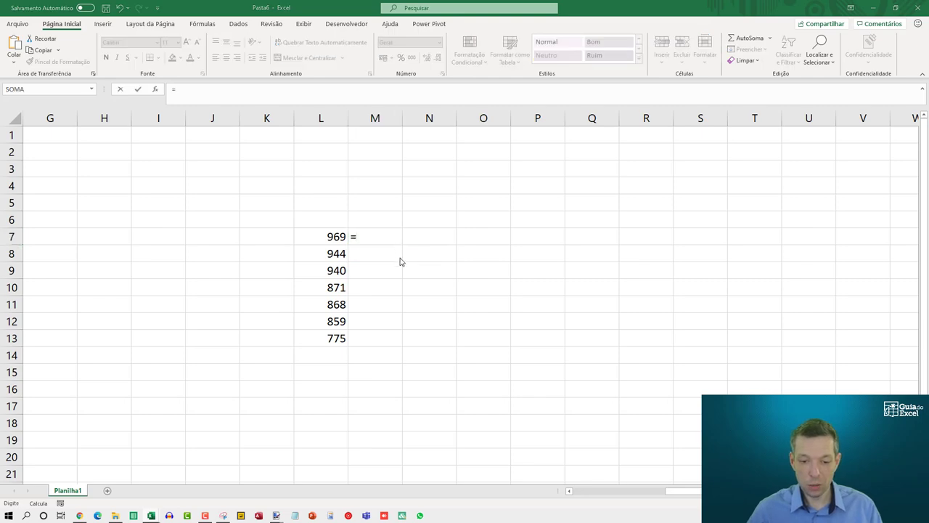
{"action": "key", "text": "ctrl+Tab"}
{"action": "left_click", "coordinate": [483, 255]}
{"action": "key", "text": "ctrl+Tab"}
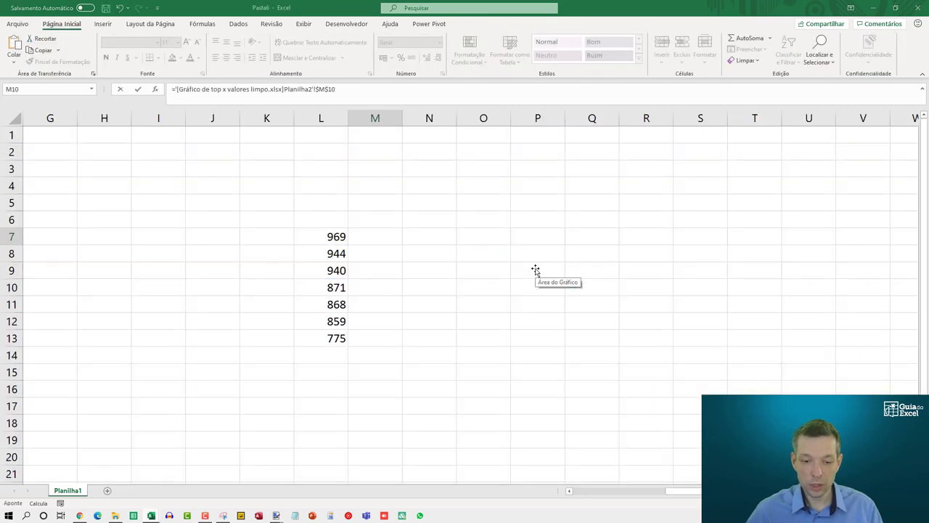
{"action": "key", "text": "Return"}
{"action": "key", "text": "Up"}
Step: Change M7's reference to the UF name, spilling PI through RO, then return to the chart workbook
{"action": "key", "text": "F2"}
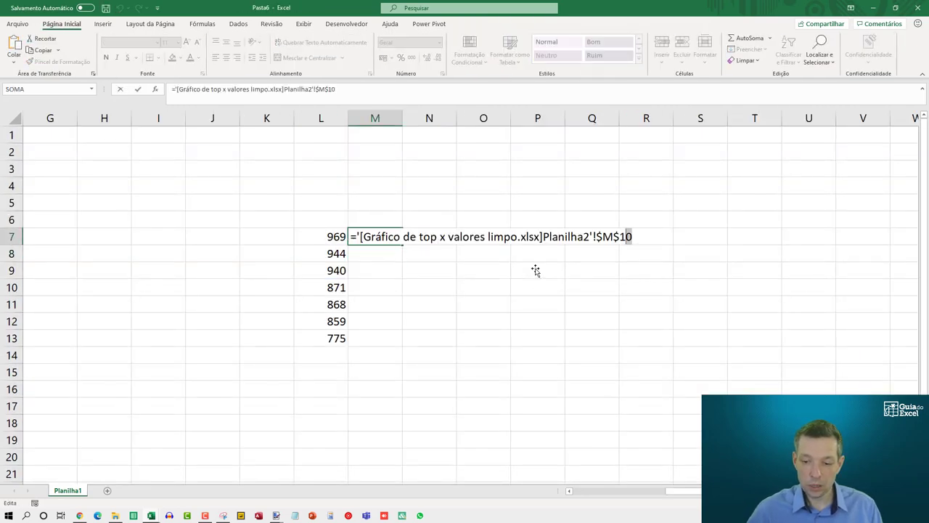
{"action": "key", "text": "shift+Left"}
{"action": "key", "text": "shift+Left"}
{"action": "type", "text": "uf"}
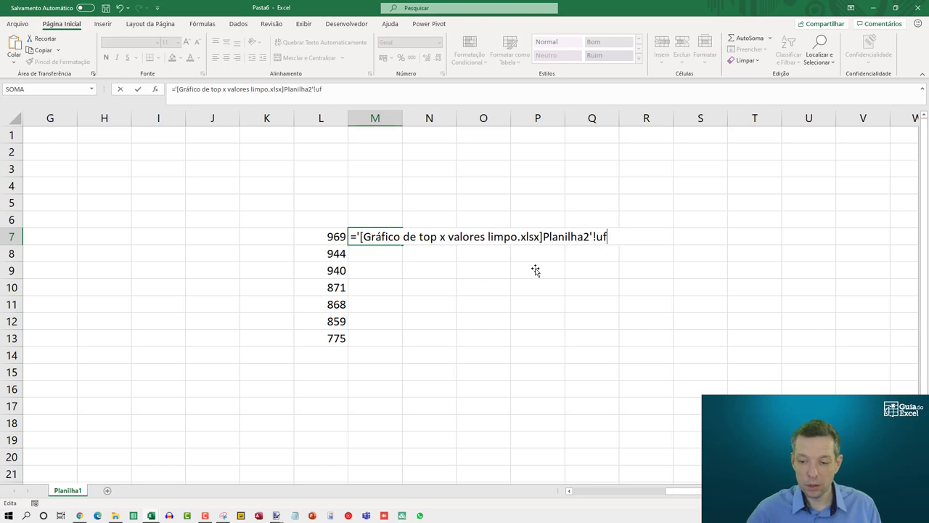
{"action": "type", "text": "uf"}
{"action": "key", "text": "Return"}
{"action": "key", "text": "Up"}
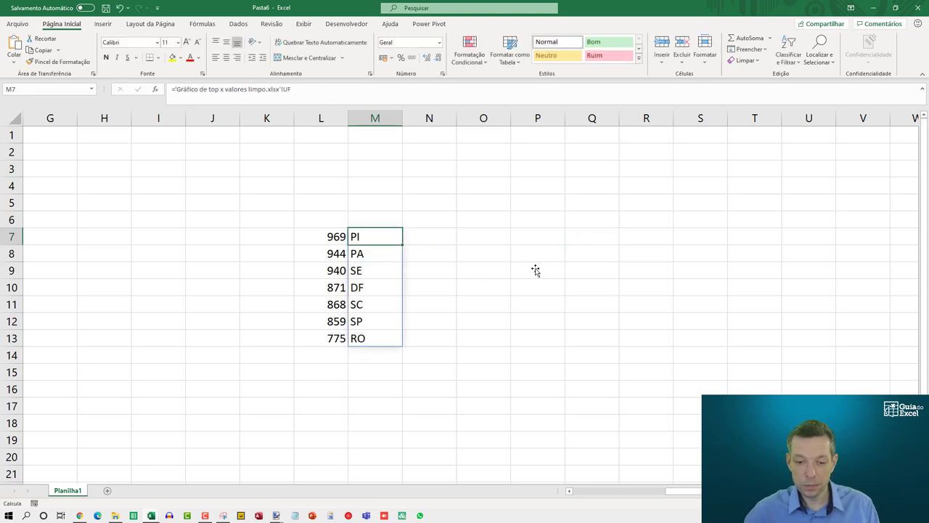
{"action": "key", "text": "F2"}
{"action": "key", "text": "shift+Home"}
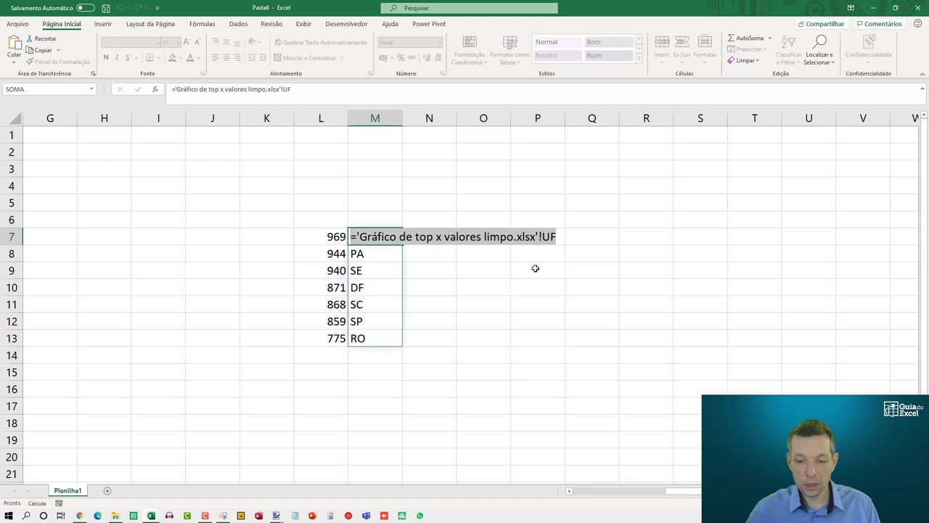
{"action": "key", "text": "Escape"}
{"action": "key", "text": "ctrl+Tab"}
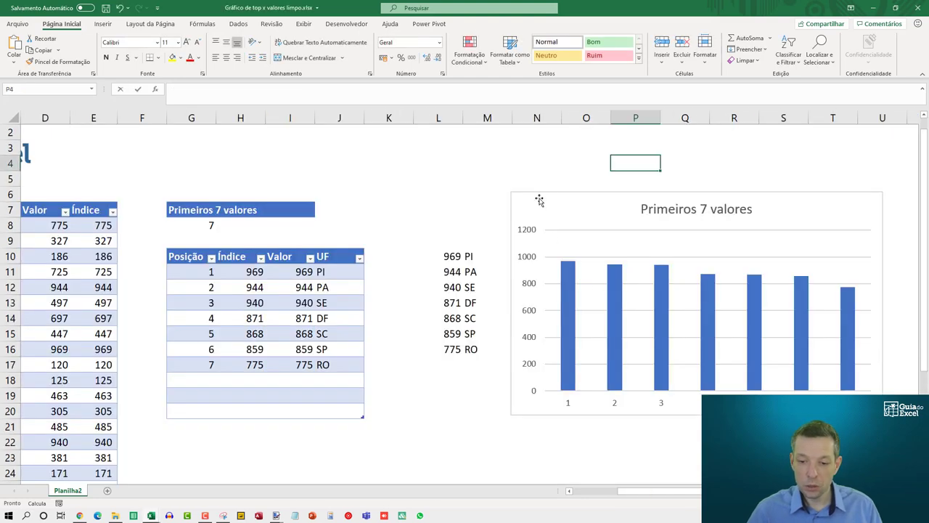
Step: Set the horizontal axis labels to the UF range (PI, PA, SE…) and move the chart left beside the table
{"action": "left_click", "coordinate": [540, 206]}
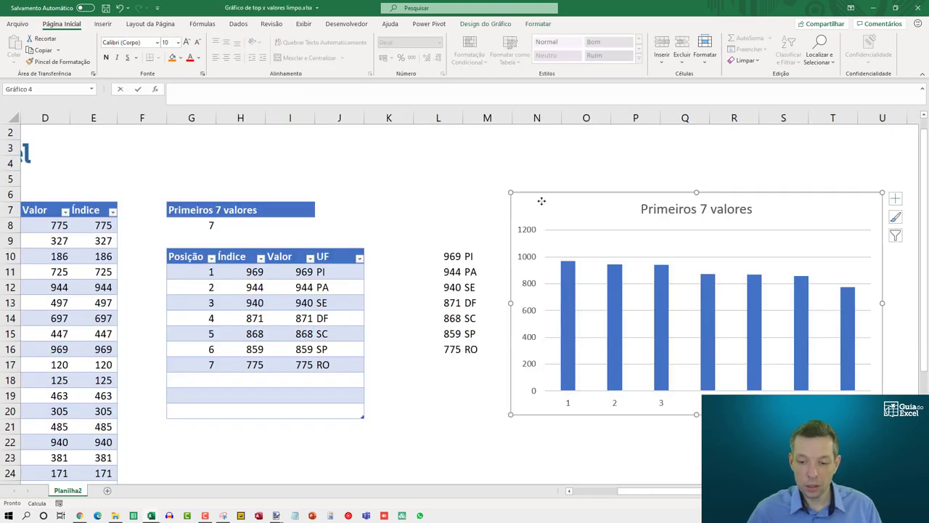
{"action": "right_click", "coordinate": [545, 206]}
{"action": "left_click", "coordinate": [584, 324]}
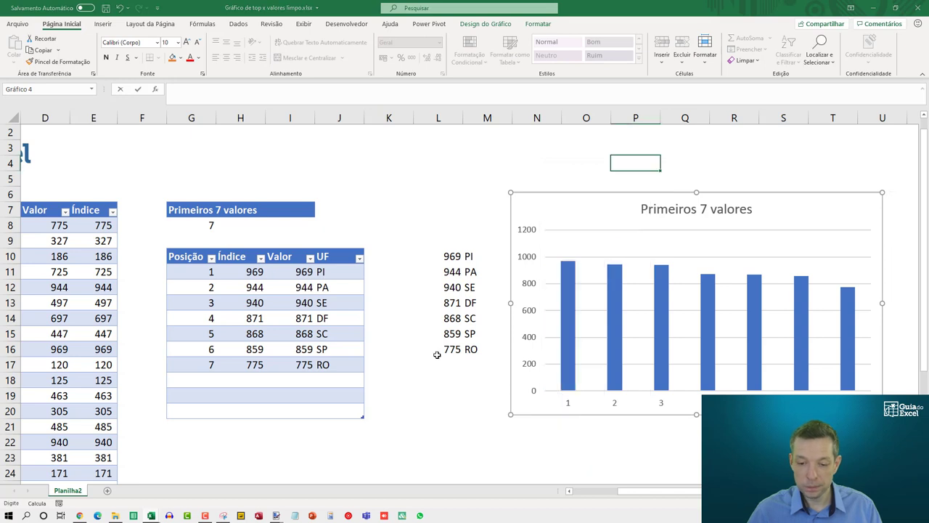
{"action": "left_click", "coordinate": [434, 276]}
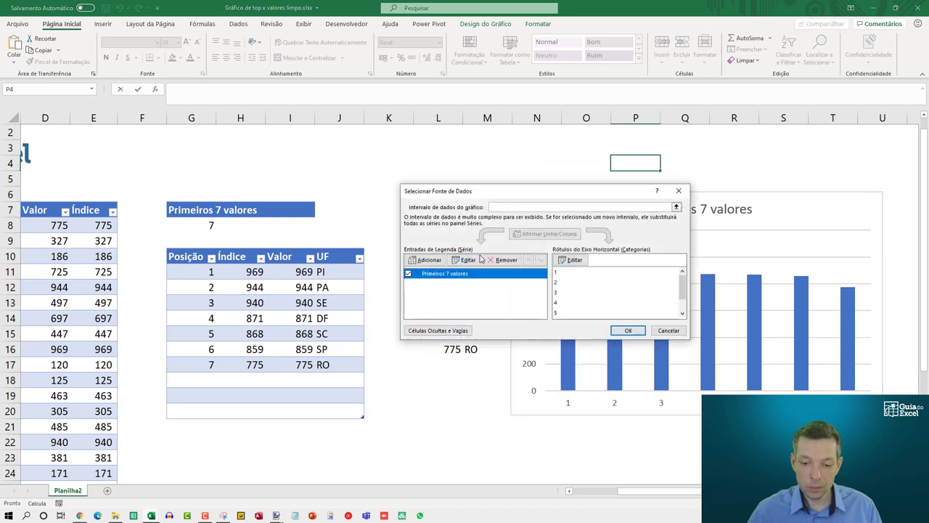
{"action": "left_click", "coordinate": [572, 260]}
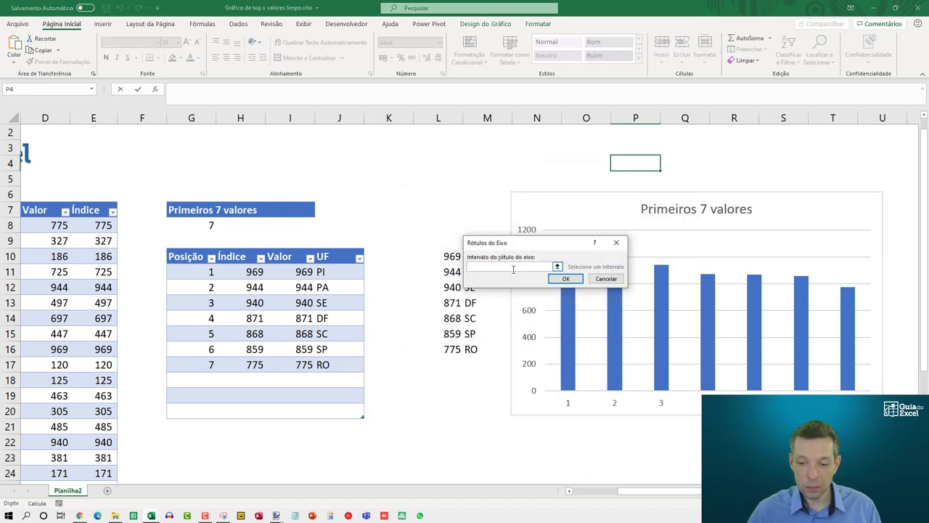
{"action": "key", "text": "ctrl+v"}
{"action": "left_click_drag", "start_coordinate": [551, 266], "coordinate": [454, 267]}
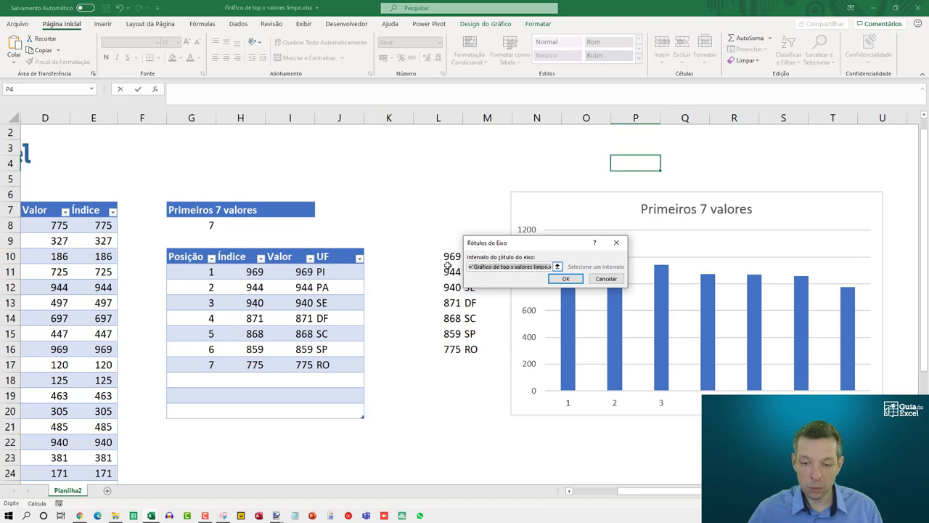
{"action": "left_click", "coordinate": [566, 279]}
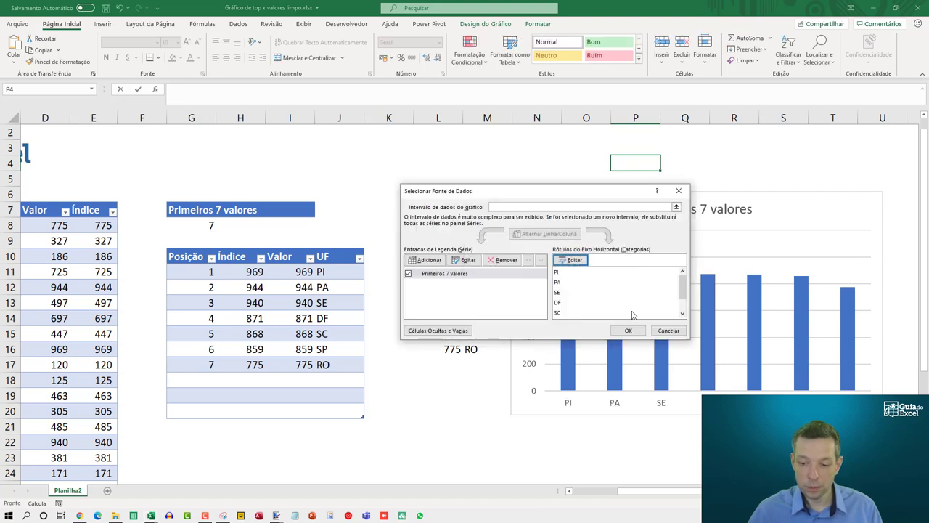
{"action": "left_click", "coordinate": [629, 331]}
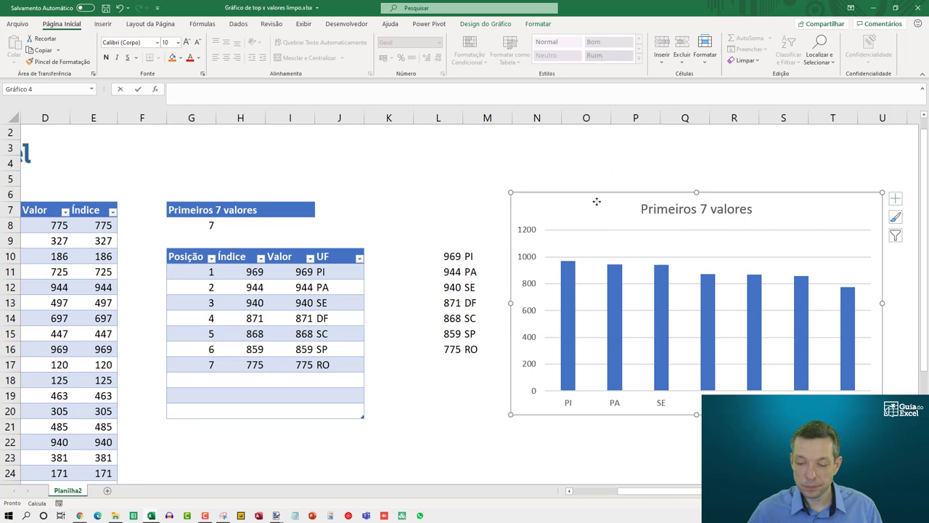
{"action": "left_click_drag", "start_coordinate": [596, 201], "coordinate": [470, 211]}
Step: Try N values 10, 5 and 10 in G8, finally leaving it at 3
{"action": "left_click", "coordinate": [190, 227]}
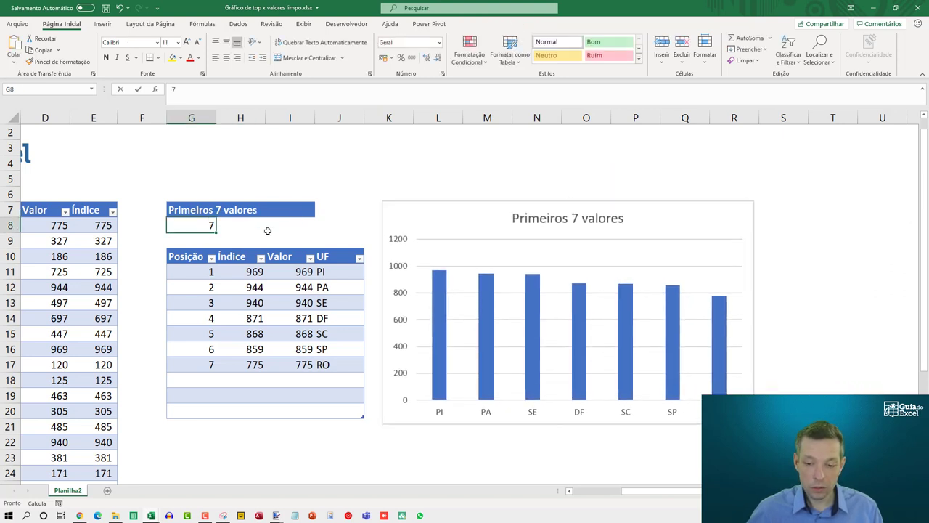
{"action": "type", "text": "10"}
{"action": "key", "text": "Return"}
{"action": "key", "text": "Up"}
{"action": "type", "text": "5"}
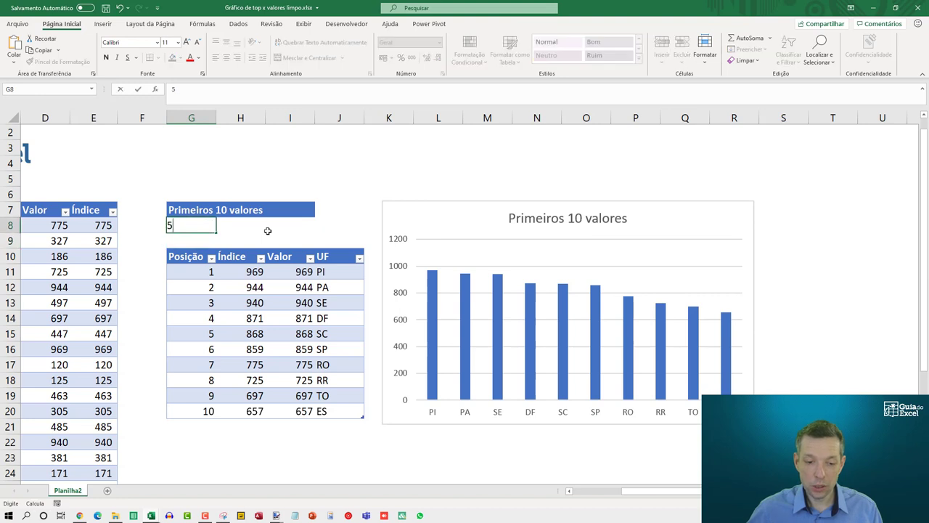
{"action": "key", "text": "Return"}
{"action": "key", "text": "Up"}
{"action": "type", "text": "10"}
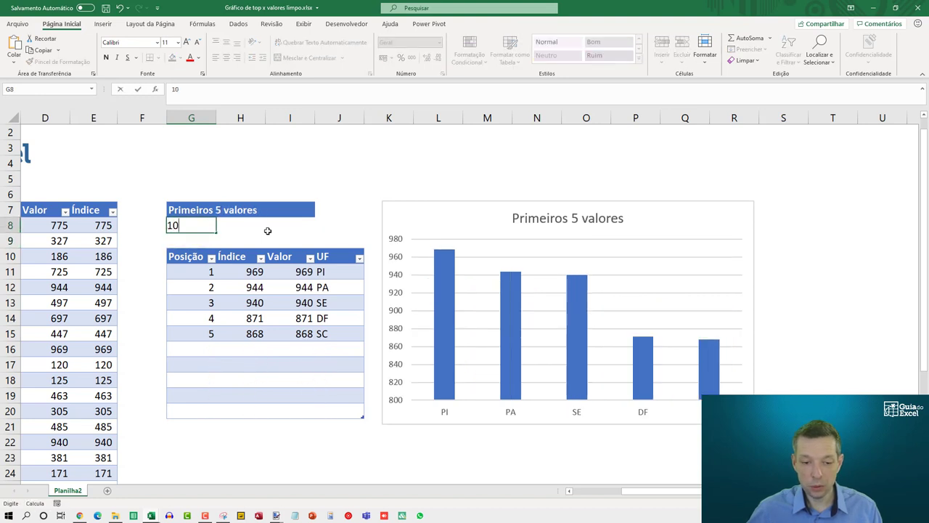
{"action": "key", "text": "Return"}
{"action": "key", "text": "Up"}
{"action": "type", "text": "3"}
{"action": "key", "text": "Return"}
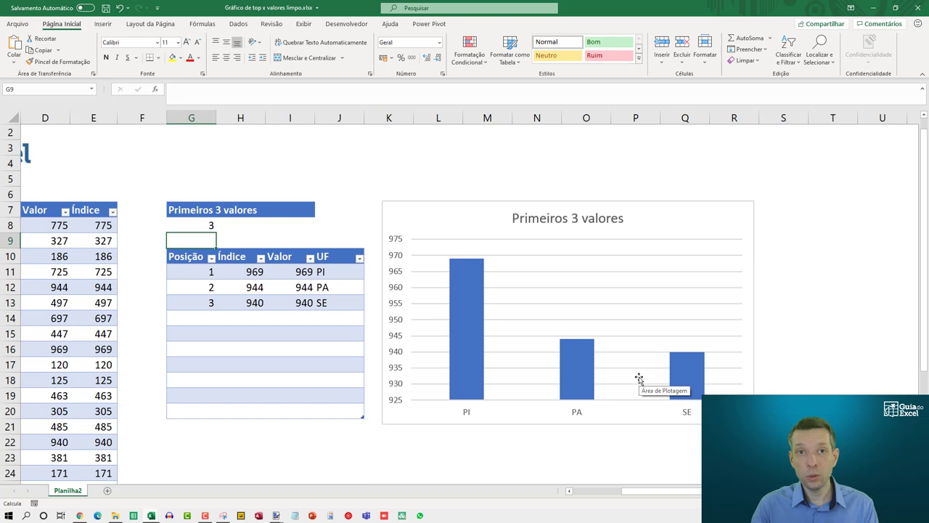
Step: Add data labels to the bars, showing 969, 944 and 940
{"action": "right_click", "coordinate": [472, 288]}
{"action": "left_click", "coordinate": [523, 367]}
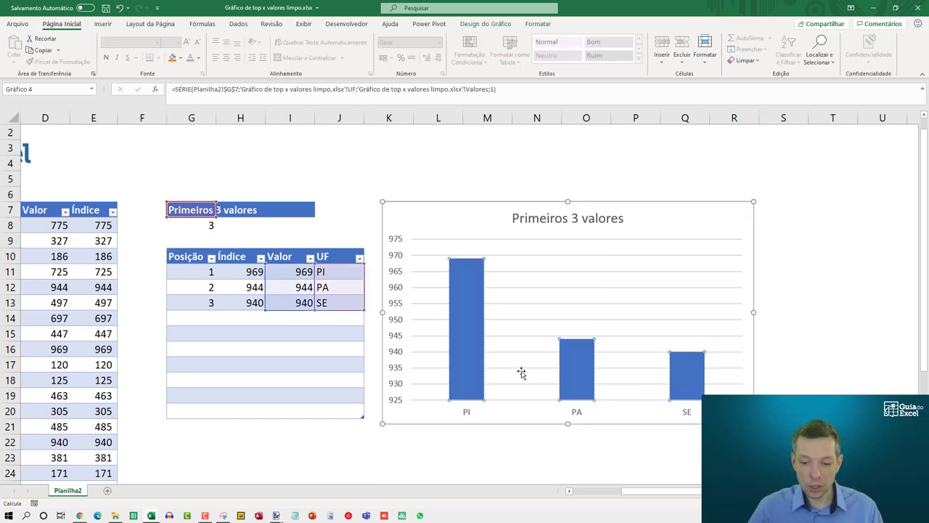
{"action": "left_click", "coordinate": [215, 237]}
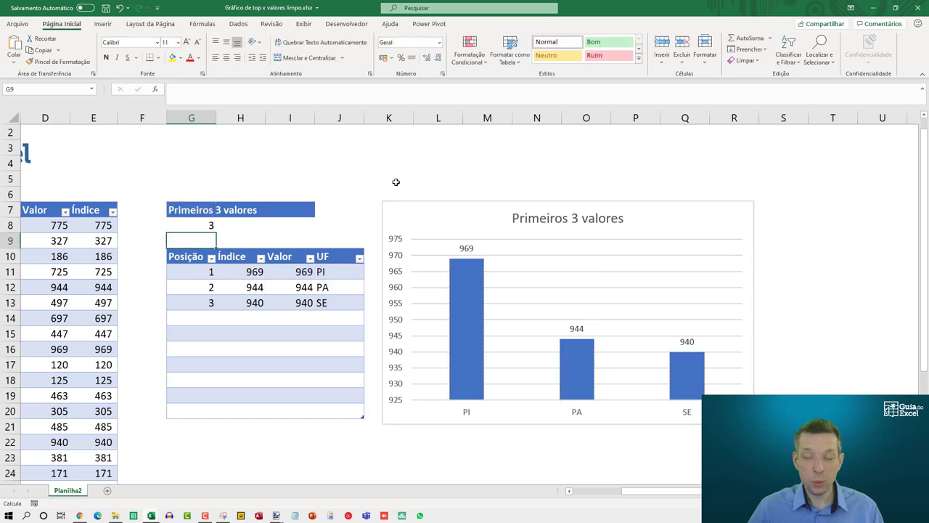
{"action": "left_click", "coordinate": [350, 26]}
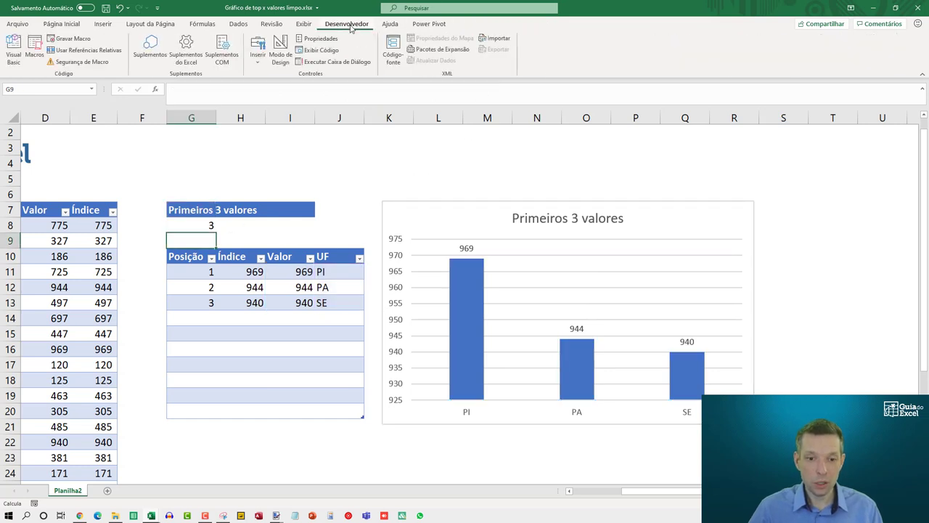
Step: Draw a Form Control spin button and size it small beside the value 3 in G8
{"action": "left_click", "coordinate": [258, 57]}
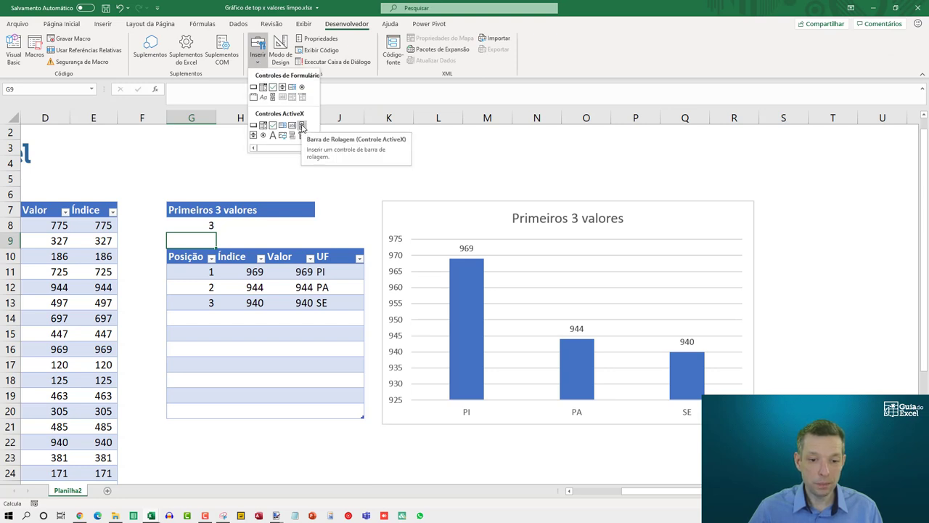
{"action": "left_click", "coordinate": [282, 88]}
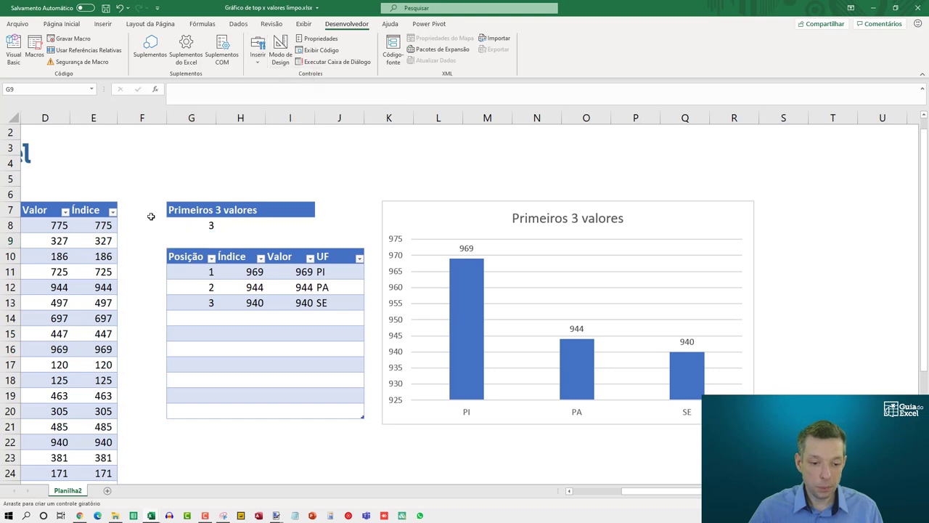
{"action": "mouse_move", "coordinate": [155, 214]}
{"action": "left_mouse_down"}
{"action": "mouse_move", "coordinate": [222, 289]}
{"action": "mouse_move", "coordinate": [179, 281]}
{"action": "mouse_move", "coordinate": [148, 228]}
{"action": "left_mouse_up"}
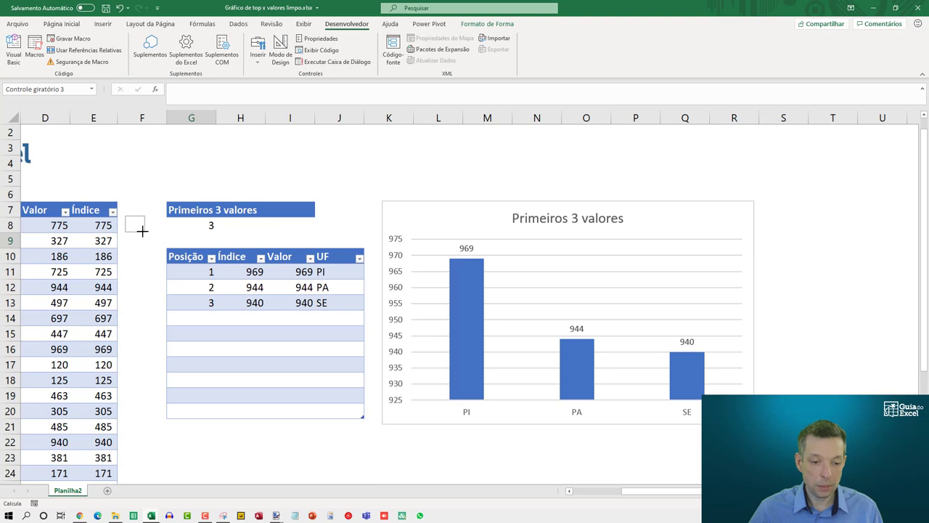
{"action": "left_click_drag", "start_coordinate": [137, 229], "coordinate": [172, 226]}
{"action": "left_click", "coordinate": [175, 229]}
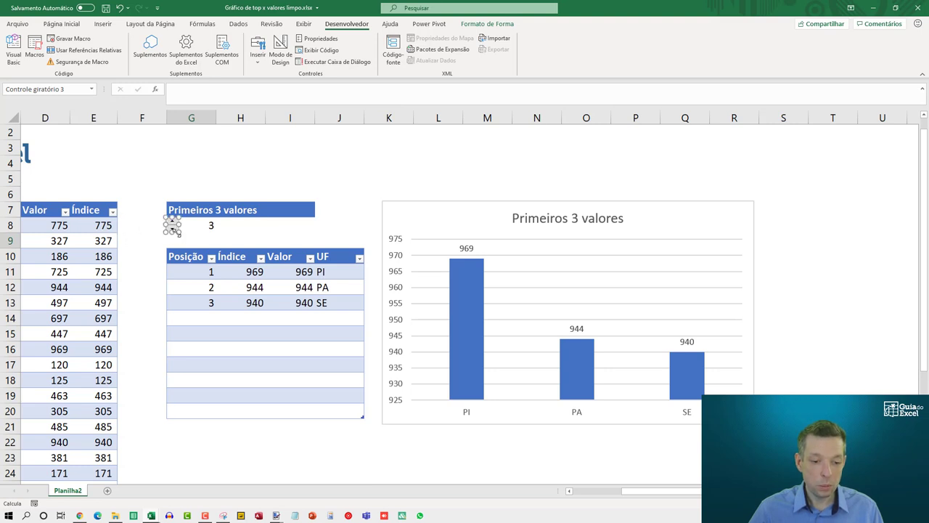
{"action": "left_click", "coordinate": [177, 229]}
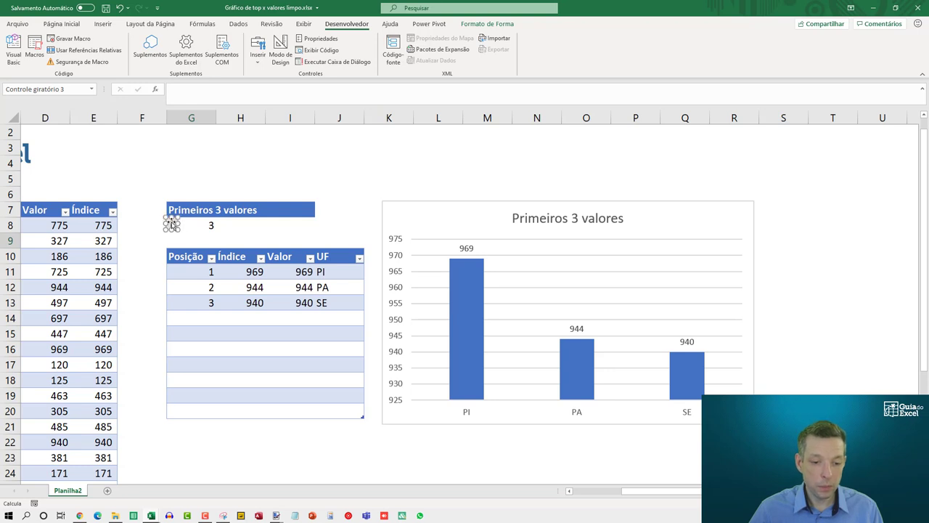
Step: Format the spin button with cell link $G$8, minimum 1 and maximum 10
{"action": "right_click", "coordinate": [177, 229]}
{"action": "left_click", "coordinate": [218, 313]}
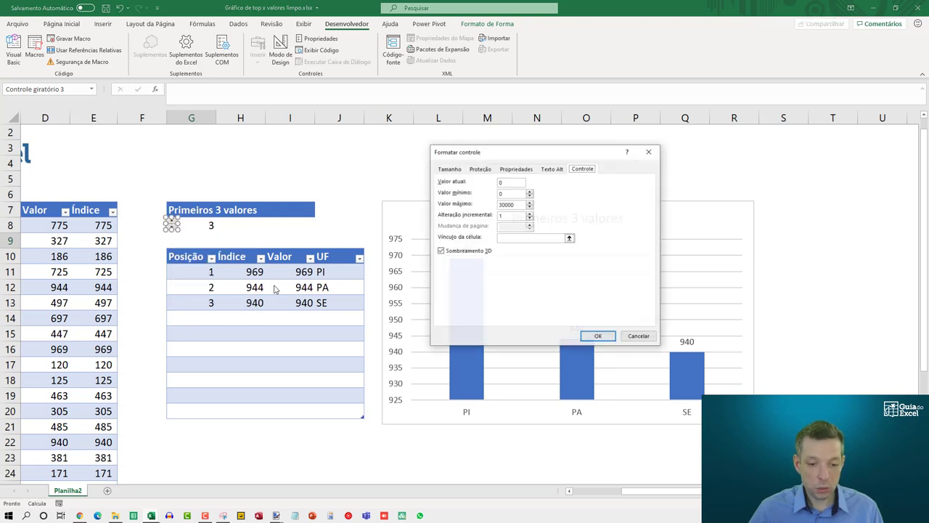
{"action": "left_click", "coordinate": [511, 239]}
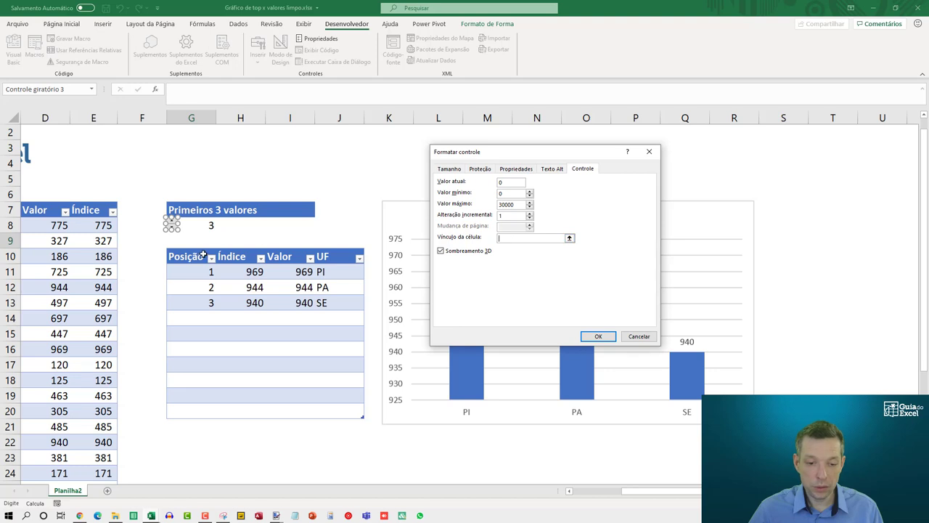
{"action": "left_click", "coordinate": [200, 226]}
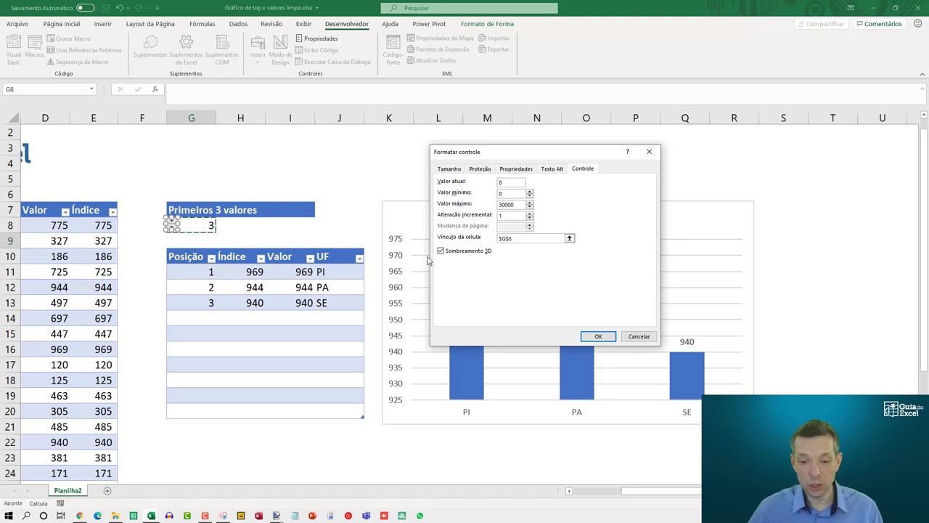
{"action": "left_click", "coordinate": [511, 183]}
{"action": "type", "text": "1"}
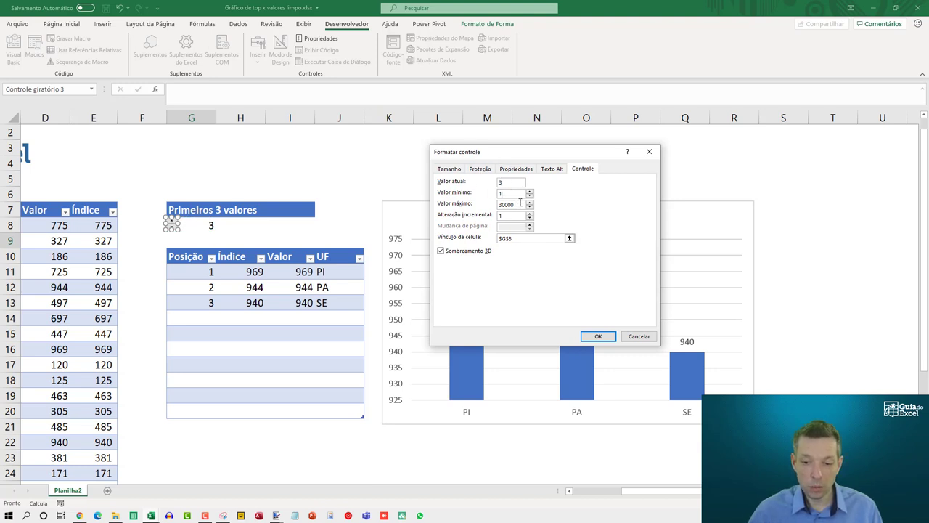
{"action": "key", "text": "Tab"}
{"action": "type", "text": "10"}
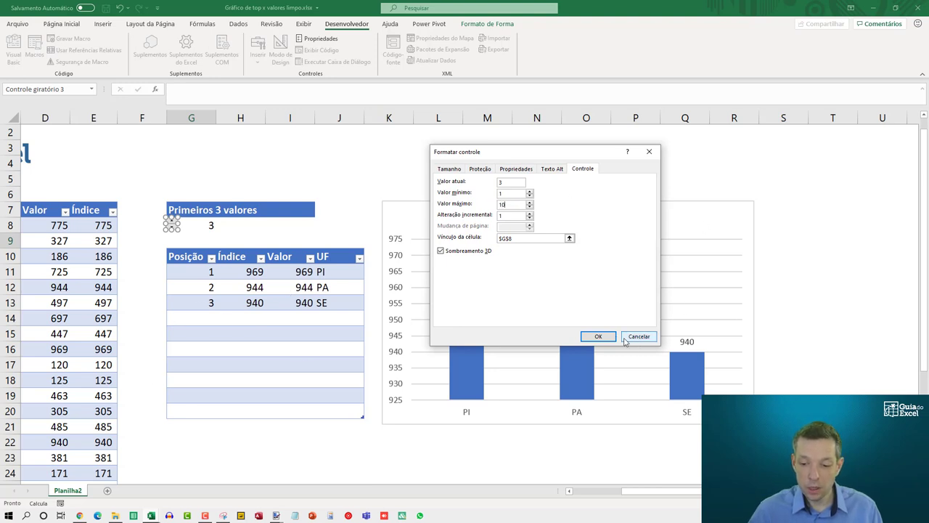
{"action": "left_click", "coordinate": [598, 336]}
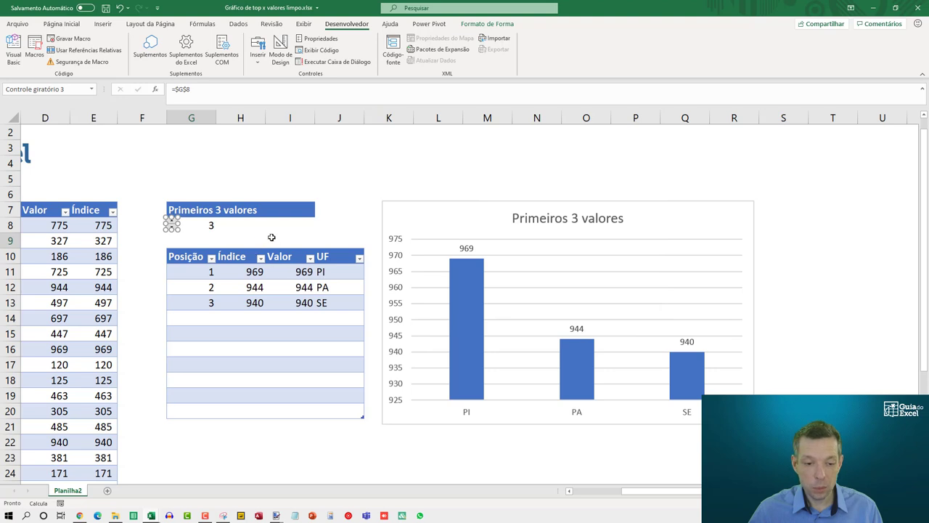
{"action": "left_click", "coordinate": [232, 231]}
Step: Step the spin button up and down, ending at N = 2 with only PI 969 and PA 944
{"action": "left_click", "coordinate": [173, 224]}
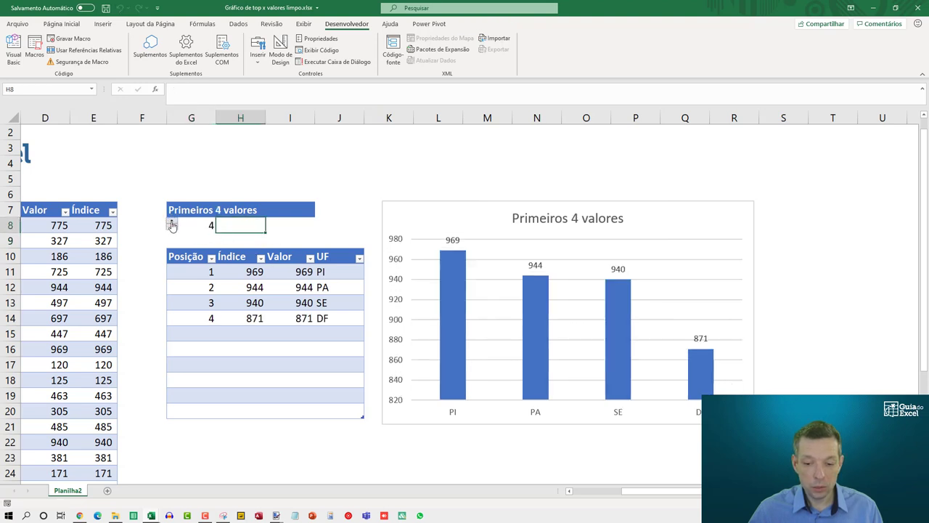
{"action": "left_click", "coordinate": [172, 224]}
{"action": "left_click", "coordinate": [172, 224]}
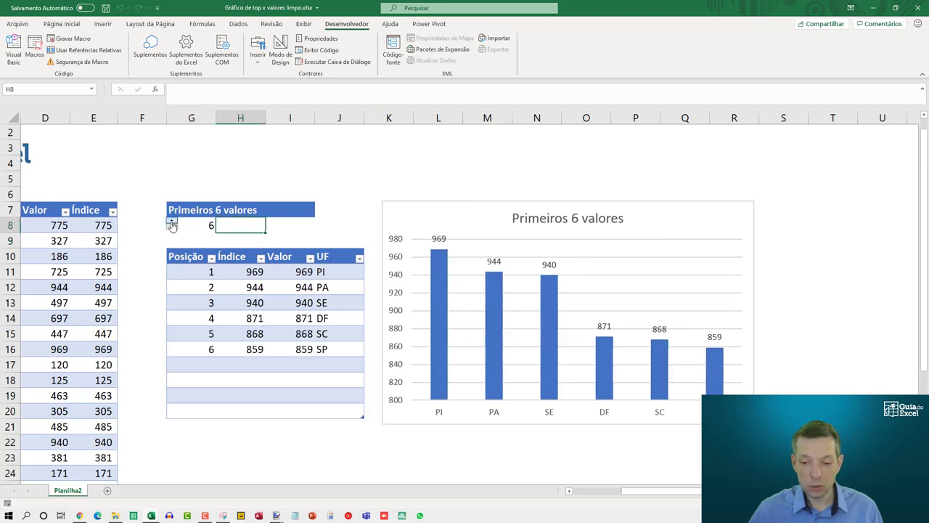
{"action": "left_click", "coordinate": [172, 223]}
{"action": "left_click", "coordinate": [172, 223]}
{"action": "left_click", "coordinate": [172, 224]}
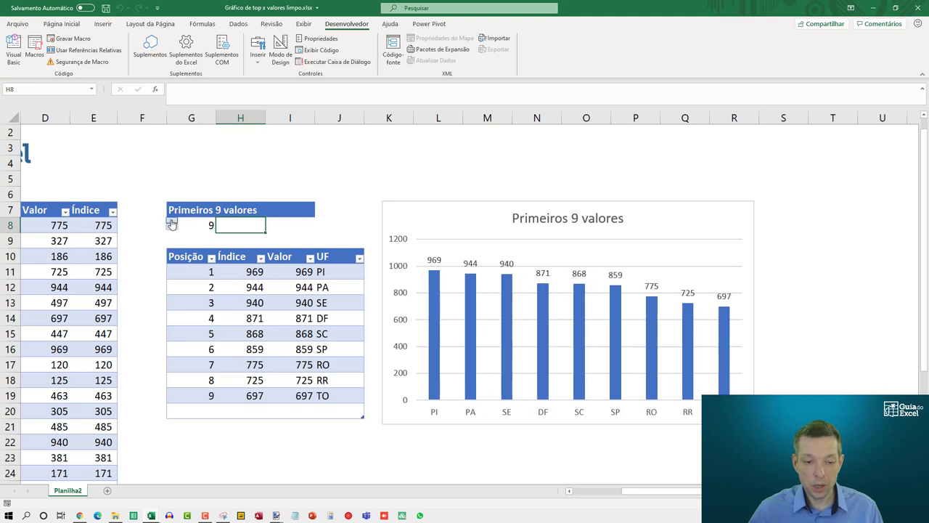
{"action": "left_click", "coordinate": [172, 223]}
{"action": "left_click", "coordinate": [172, 229]}
{"action": "left_click", "coordinate": [172, 230]}
{"action": "left_click", "coordinate": [172, 229]}
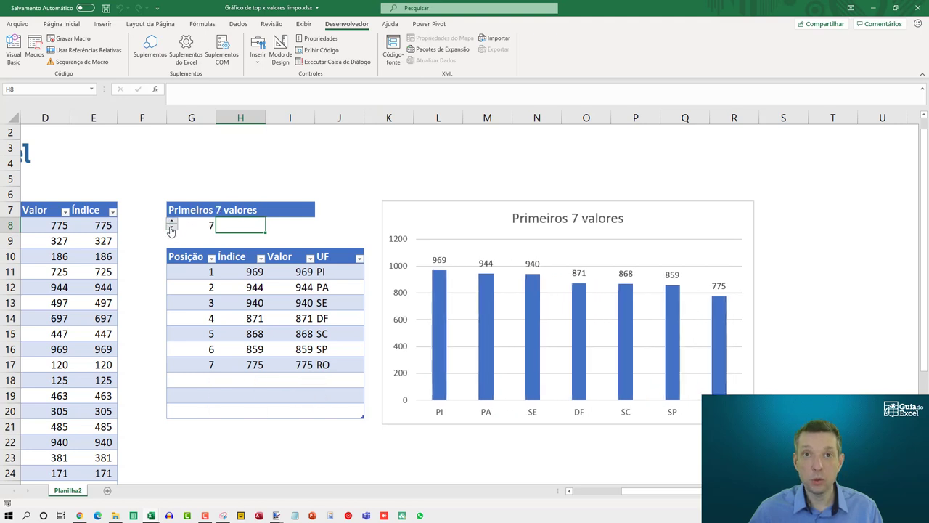
{"action": "left_click", "coordinate": [172, 229]}
{"action": "left_click", "coordinate": [172, 230]}
{"action": "left_click", "coordinate": [172, 229]}
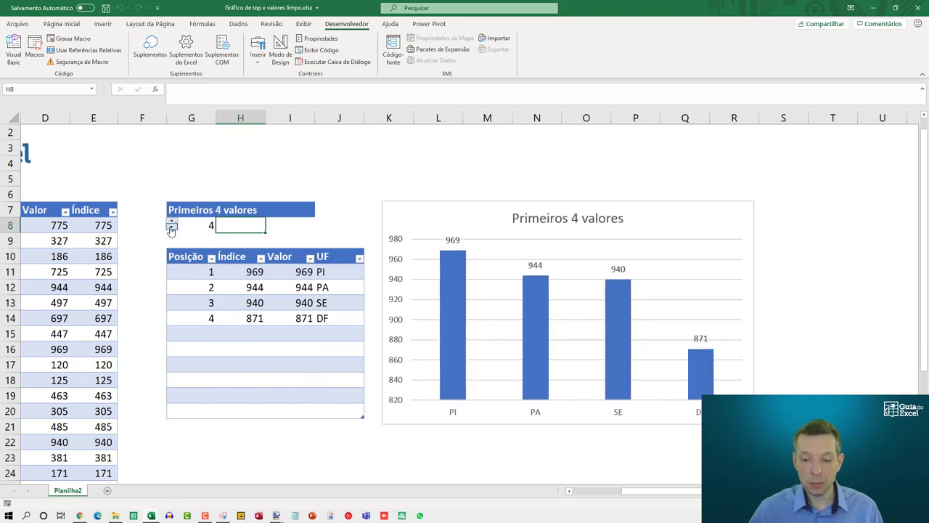
{"action": "left_click", "coordinate": [172, 230]}
{"action": "left_click", "coordinate": [172, 230]}
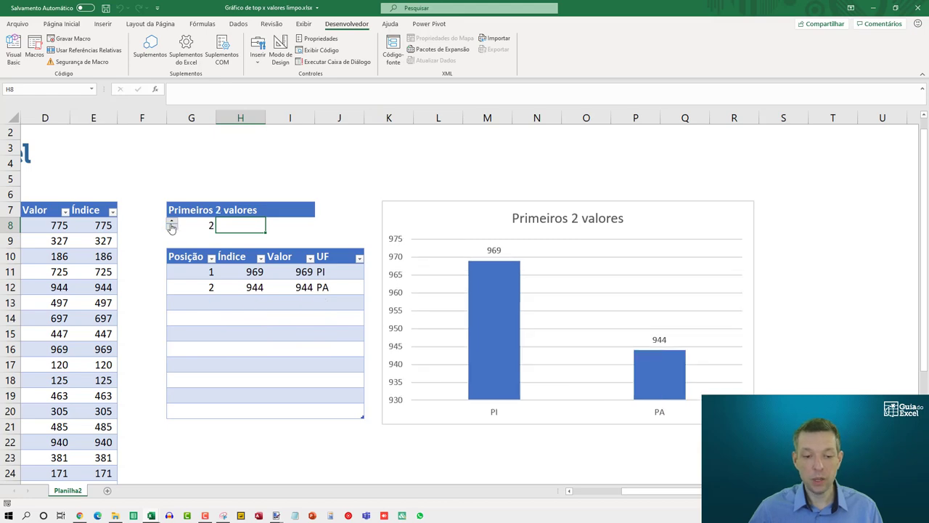